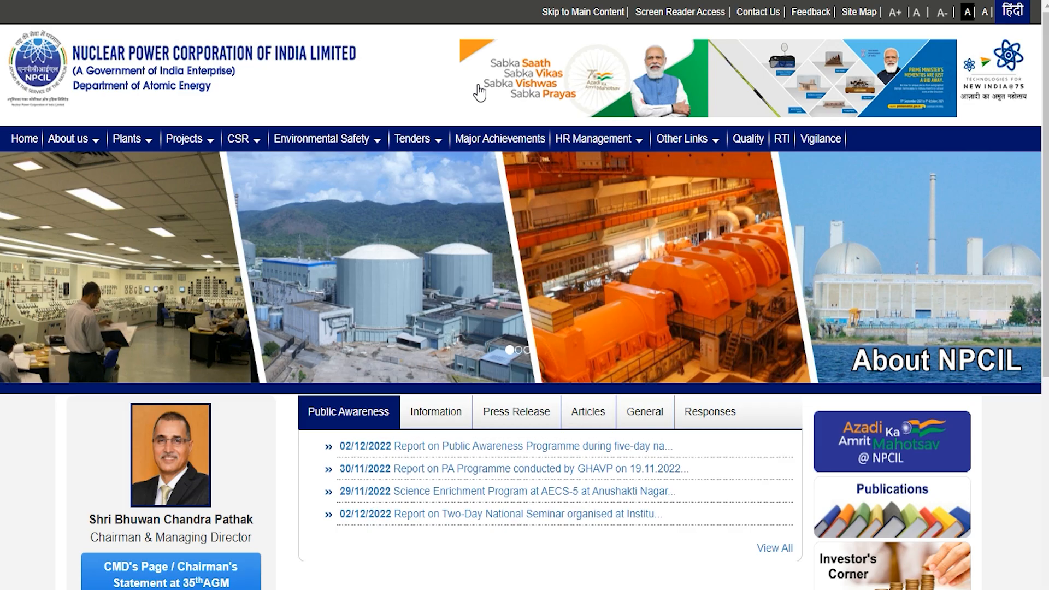
Step: Switch to the ejobhub.in article 'NPCIL Recruitment 2022 npcilcareers.co.in Vacancies Form'
{"action": "left_click", "coordinate": [426, 1]}
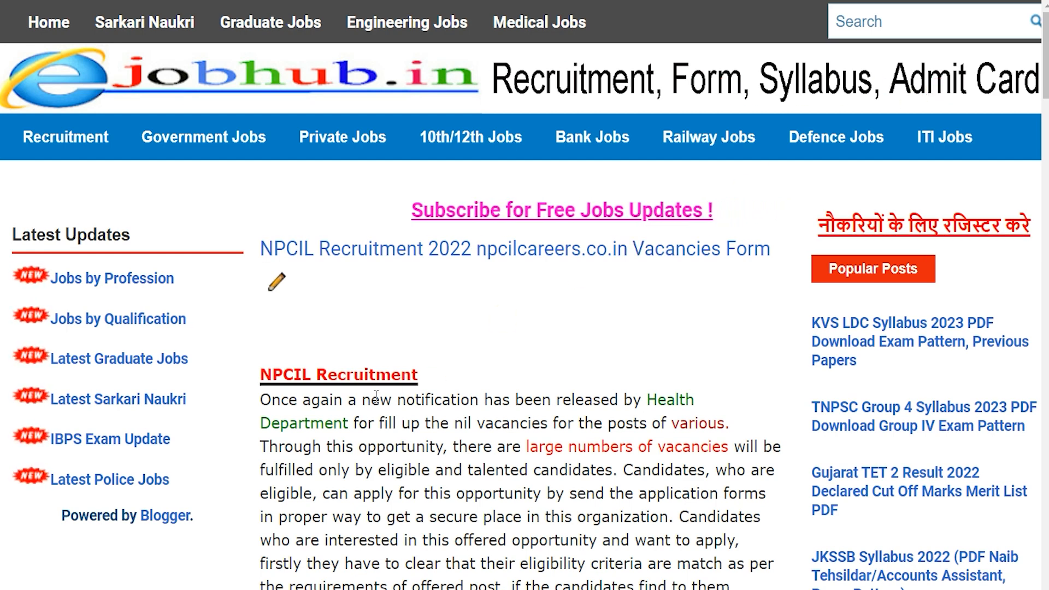
{"action": "left_click_drag", "start_coordinate": [272, 373], "coordinate": [574, 375]}
{"action": "scroll", "coordinate": [581, 369], "scroll_direction": "down", "scroll_amount": 6}
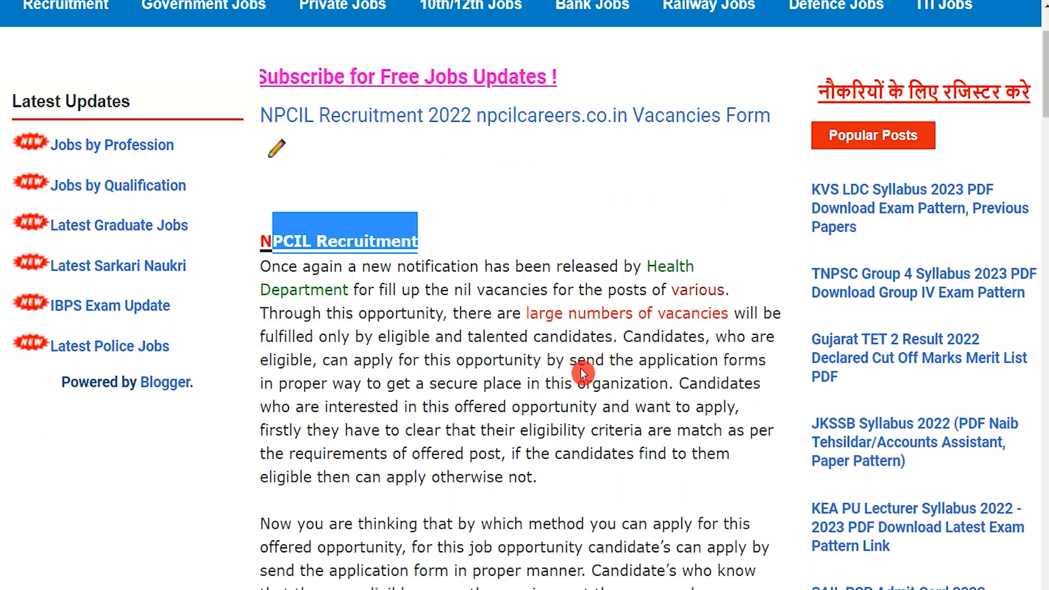
{"action": "scroll", "coordinate": [583, 370], "scroll_direction": "down", "scroll_amount": 5}
{"action": "left_click", "coordinate": [502, 336]}
{"action": "left_click_drag", "start_coordinate": [363, 282], "coordinate": [709, 287]}
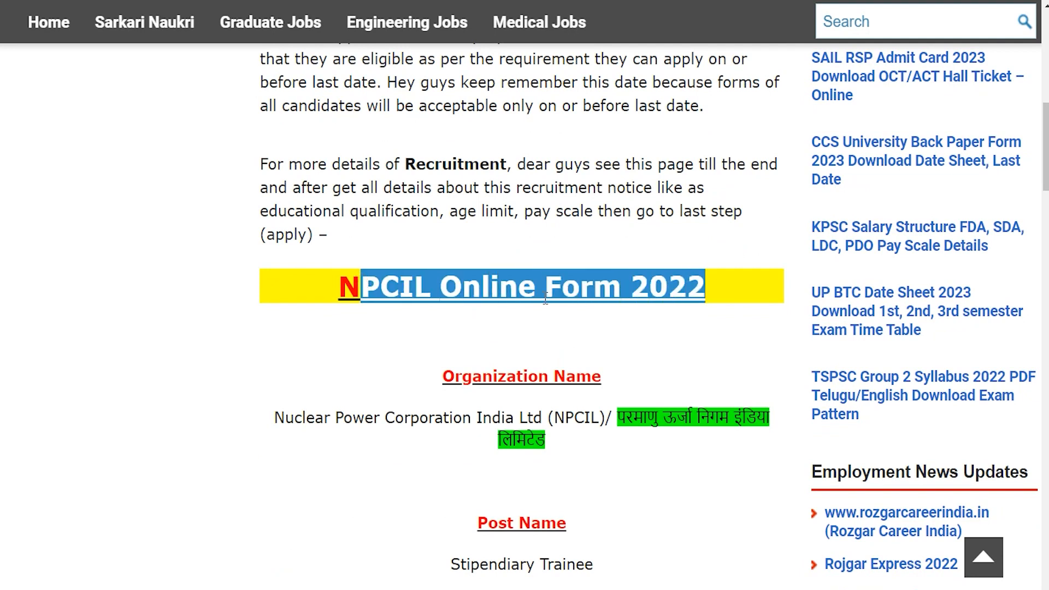
{"action": "scroll", "coordinate": [545, 299], "scroll_direction": "down", "scroll_amount": 1}
{"action": "left_click_drag", "start_coordinate": [299, 331], "coordinate": [520, 340]}
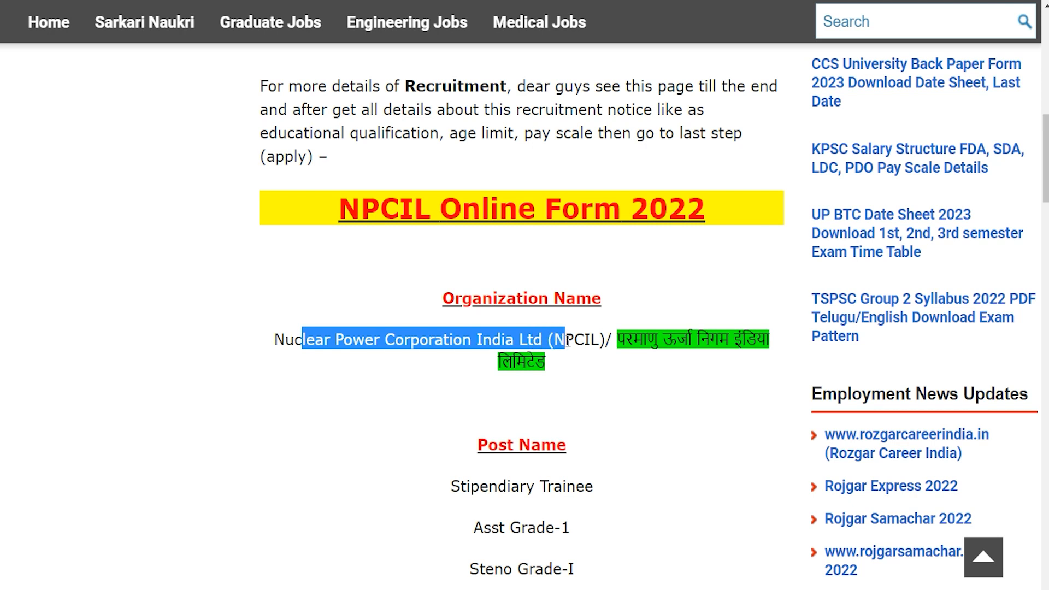
{"action": "left_click_drag", "start_coordinate": [584, 340], "coordinate": [626, 340]}
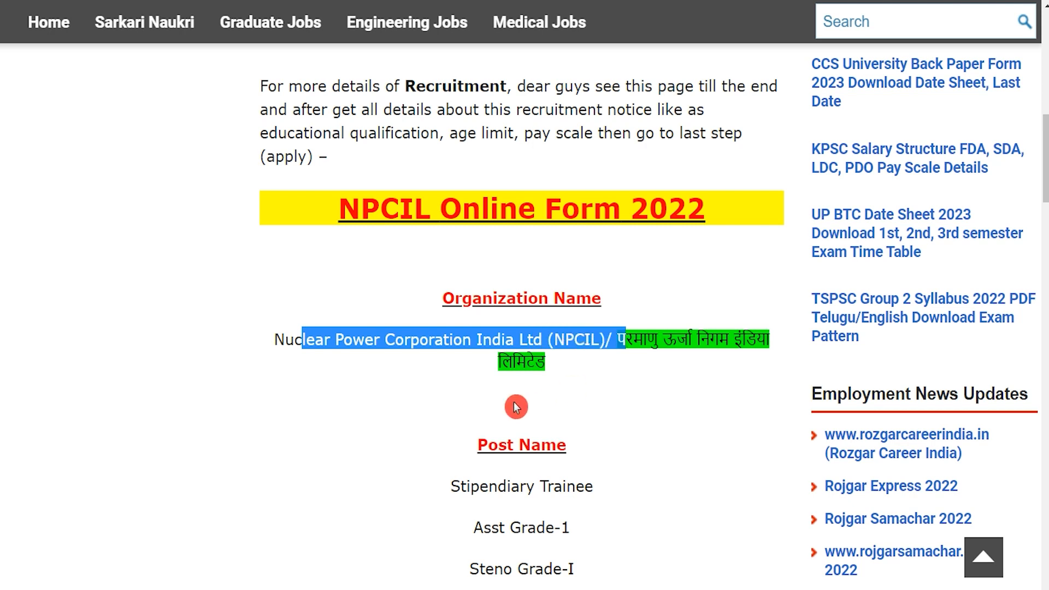
{"action": "scroll", "coordinate": [516, 407], "scroll_direction": "down", "scroll_amount": 3}
{"action": "left_click_drag", "start_coordinate": [458, 249], "coordinate": [548, 251]}
{"action": "left_click_drag", "start_coordinate": [491, 295], "coordinate": [549, 296]}
{"action": "left_click_drag", "start_coordinate": [493, 336], "coordinate": [572, 336]}
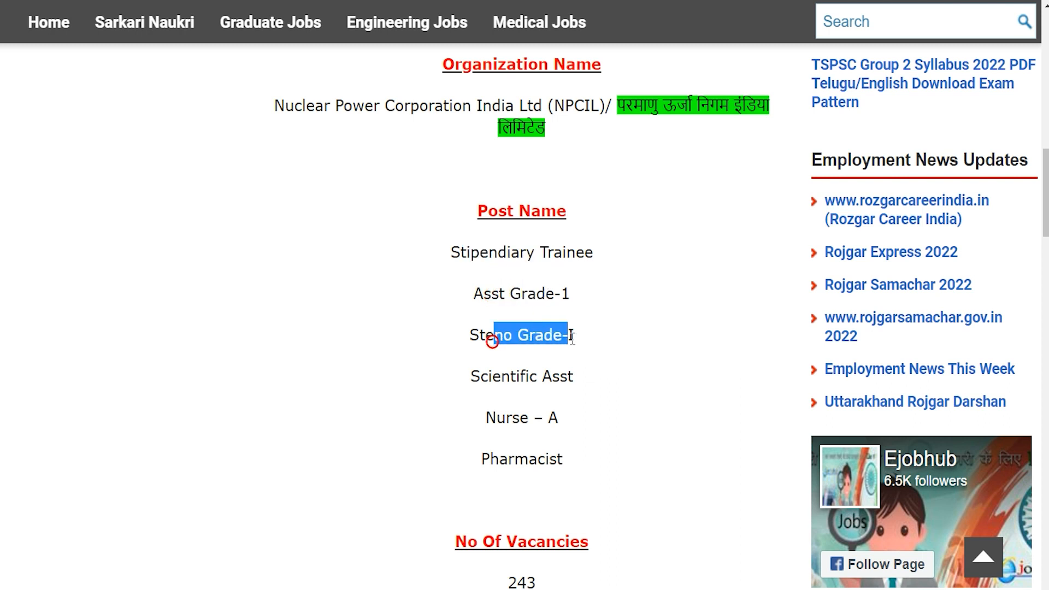
{"action": "left_click_drag", "start_coordinate": [496, 375], "coordinate": [547, 377]}
{"action": "left_click_drag", "start_coordinate": [503, 415], "coordinate": [544, 416]}
{"action": "left_click_drag", "start_coordinate": [499, 459], "coordinate": [546, 458]}
{"action": "scroll", "coordinate": [538, 438], "scroll_direction": "down", "scroll_amount": 1}
{"action": "left_click_drag", "start_coordinate": [499, 510], "coordinate": [569, 508]}
{"action": "scroll", "coordinate": [555, 421], "scroll_direction": "down", "scroll_amount": 4}
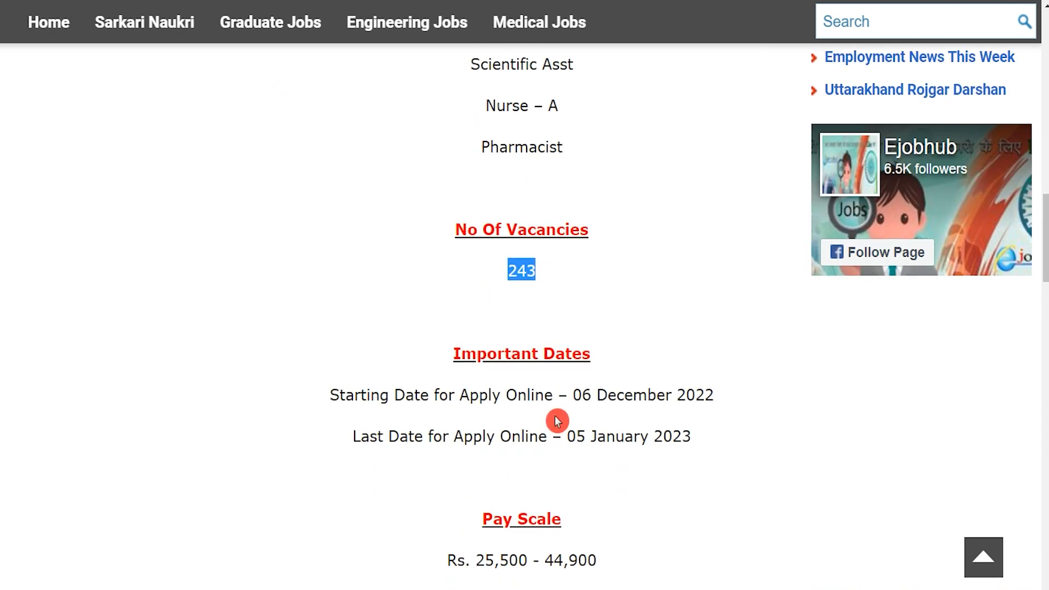
{"action": "left_click_drag", "start_coordinate": [572, 401], "coordinate": [714, 395]}
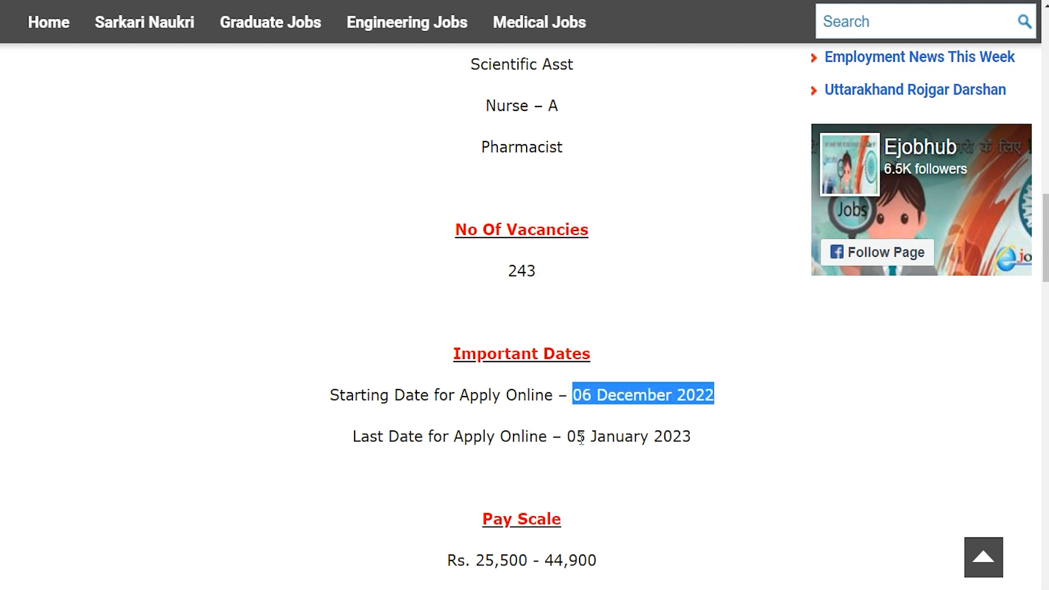
{"action": "left_click_drag", "start_coordinate": [569, 437], "coordinate": [698, 439]}
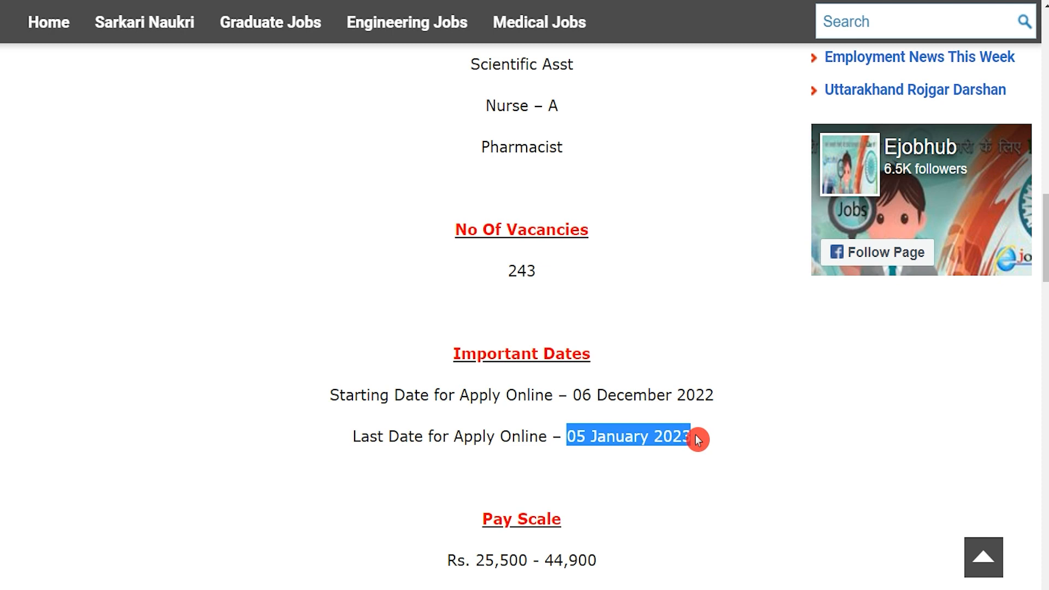
{"action": "scroll", "coordinate": [546, 446], "scroll_direction": "down", "scroll_amount": 10}
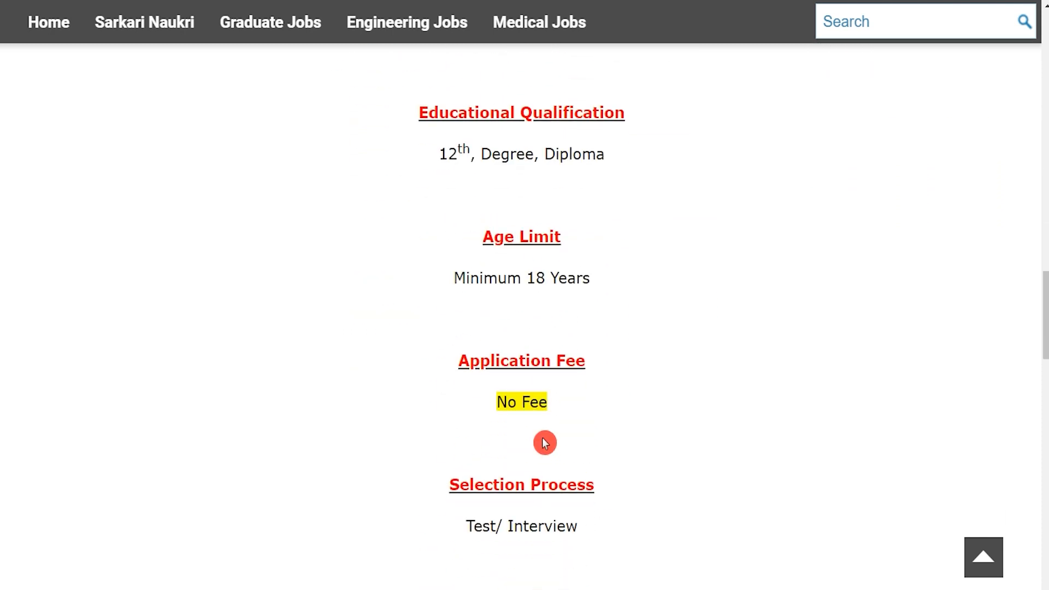
{"action": "left_click_drag", "start_coordinate": [495, 404], "coordinate": [555, 406]}
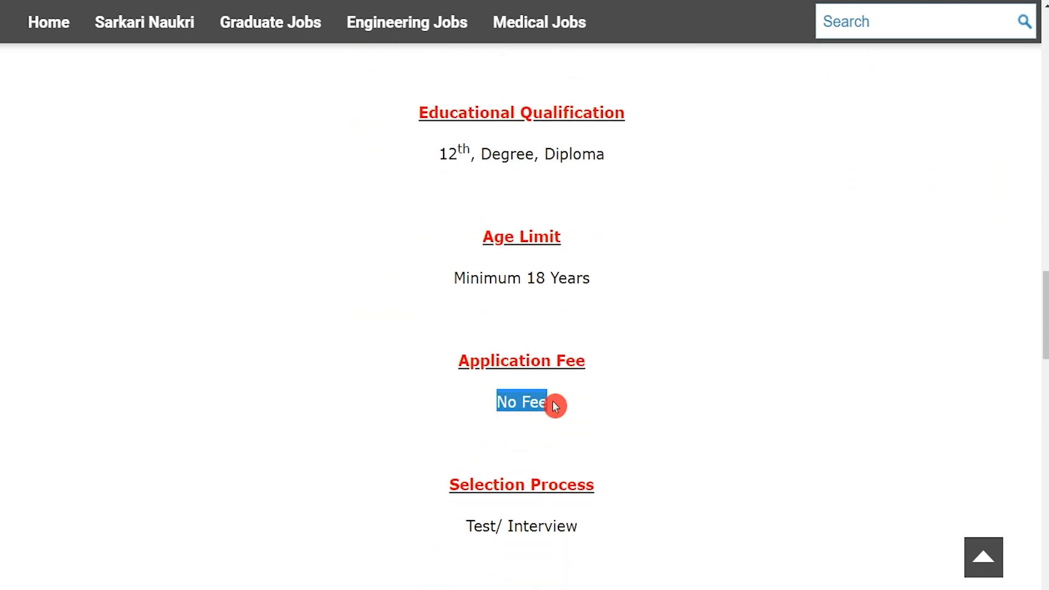
{"action": "scroll", "coordinate": [556, 406], "scroll_direction": "down", "scroll_amount": 9}
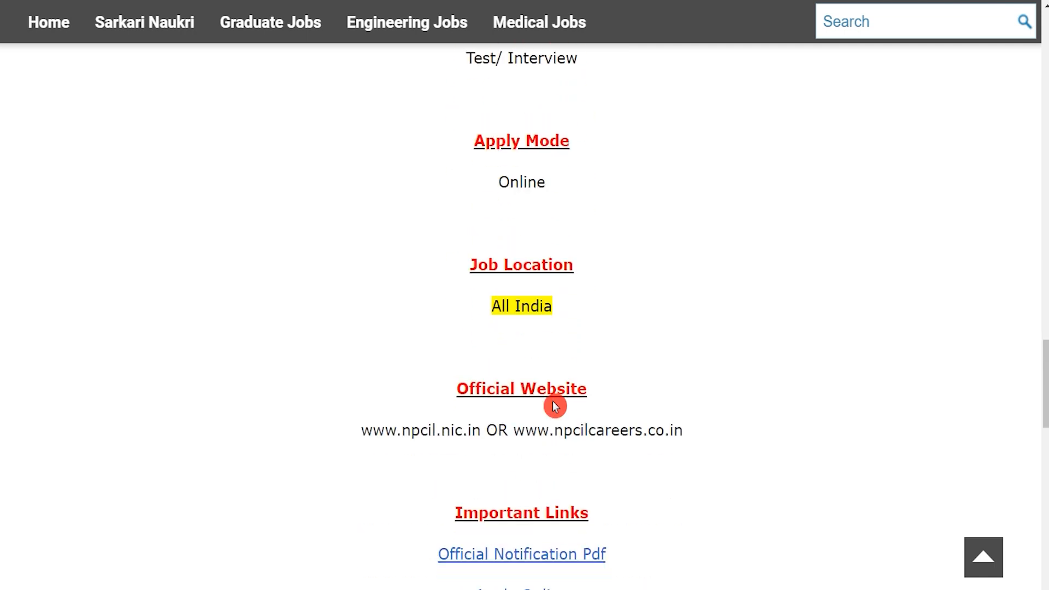
{"action": "scroll", "coordinate": [555, 406], "scroll_direction": "down", "scroll_amount": 1}
{"action": "scroll", "coordinate": [476, 464], "scroll_direction": "down", "scroll_amount": 1}
{"action": "left_click_drag", "start_coordinate": [463, 449], "coordinate": [570, 450]}
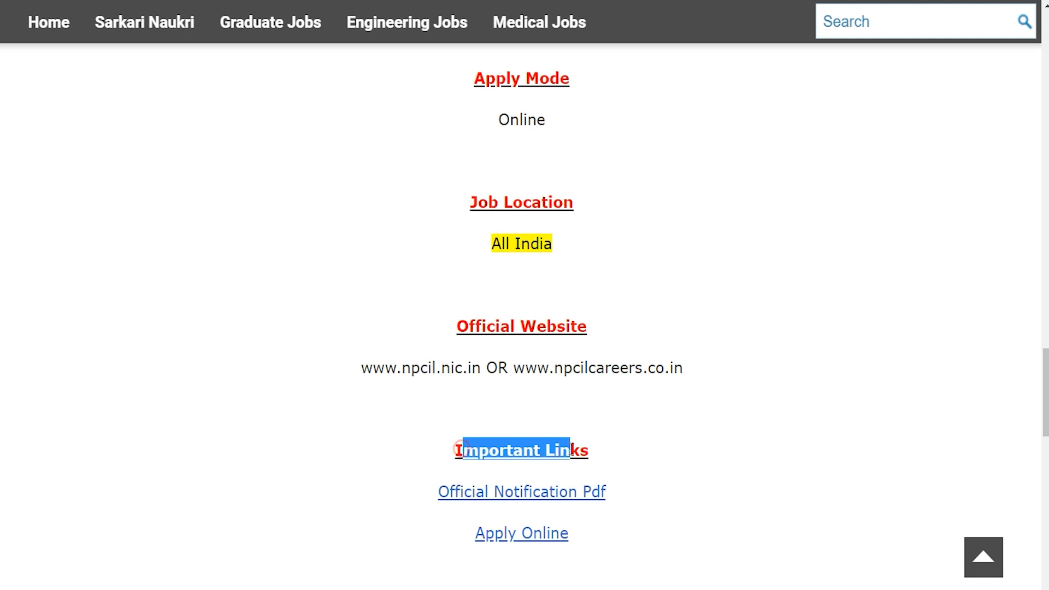
{"action": "left_click_drag", "start_coordinate": [428, 491], "coordinate": [622, 496]}
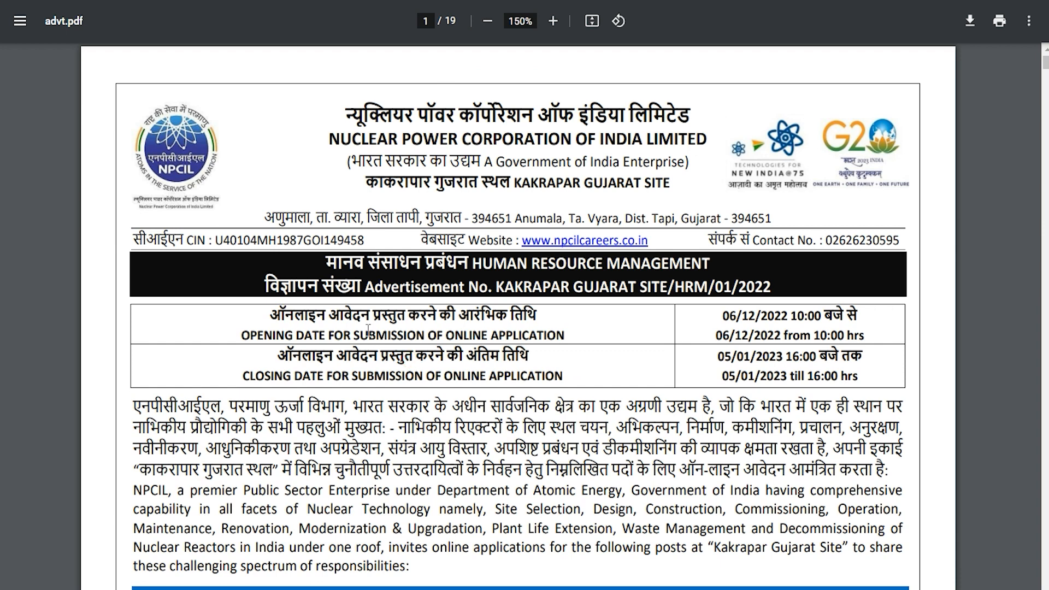
Step: Scroll through the advt.pdf post and vacancy tables
{"action": "scroll", "coordinate": [440, 423], "scroll_direction": "down", "scroll_amount": 12}
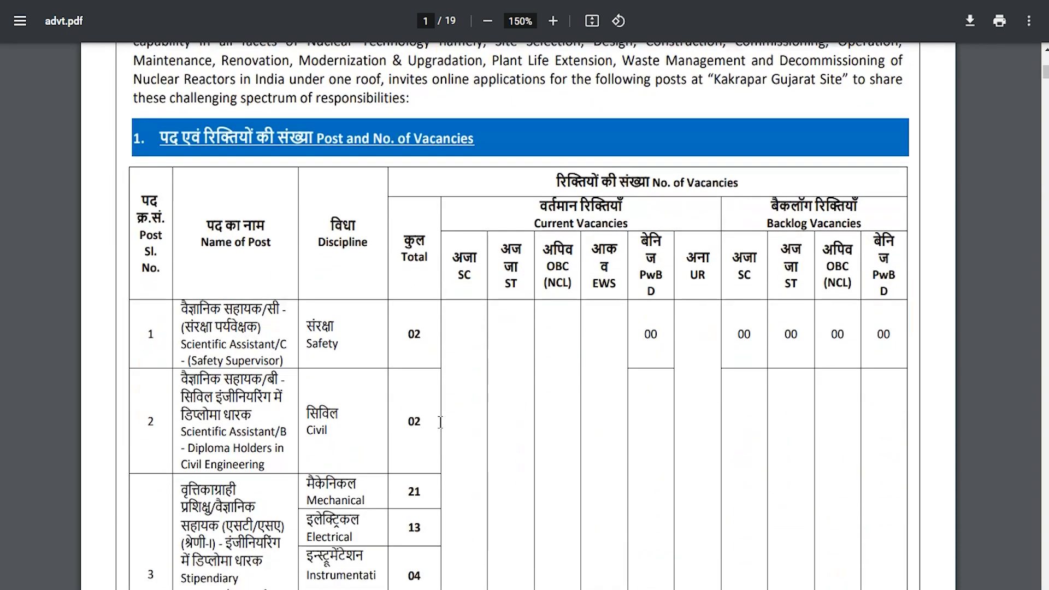
{"action": "scroll", "coordinate": [440, 422], "scroll_direction": "down", "scroll_amount": 12}
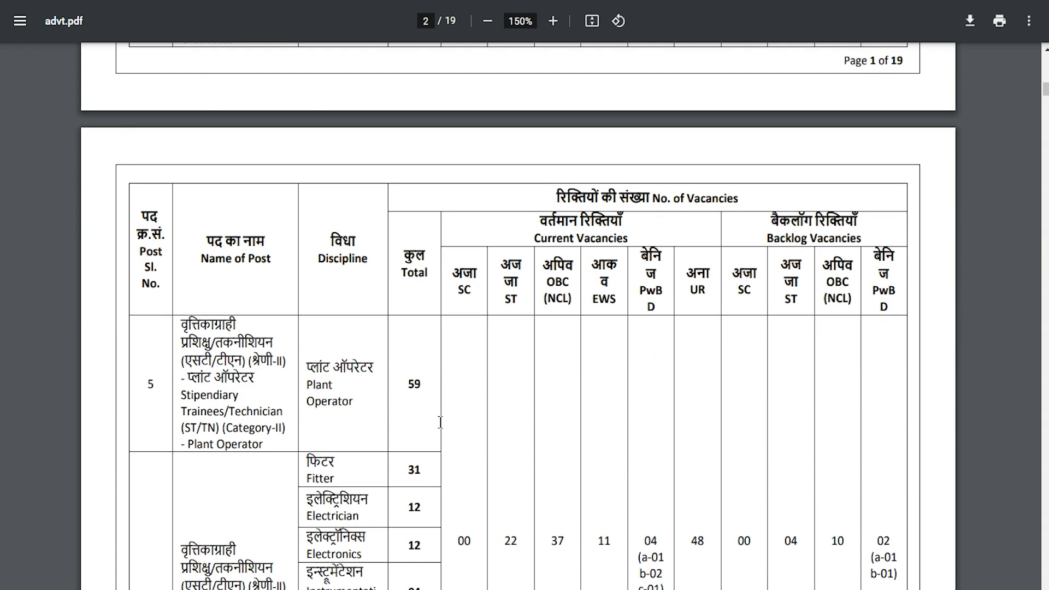
{"action": "scroll", "coordinate": [441, 423], "scroll_direction": "down", "scroll_amount": 10}
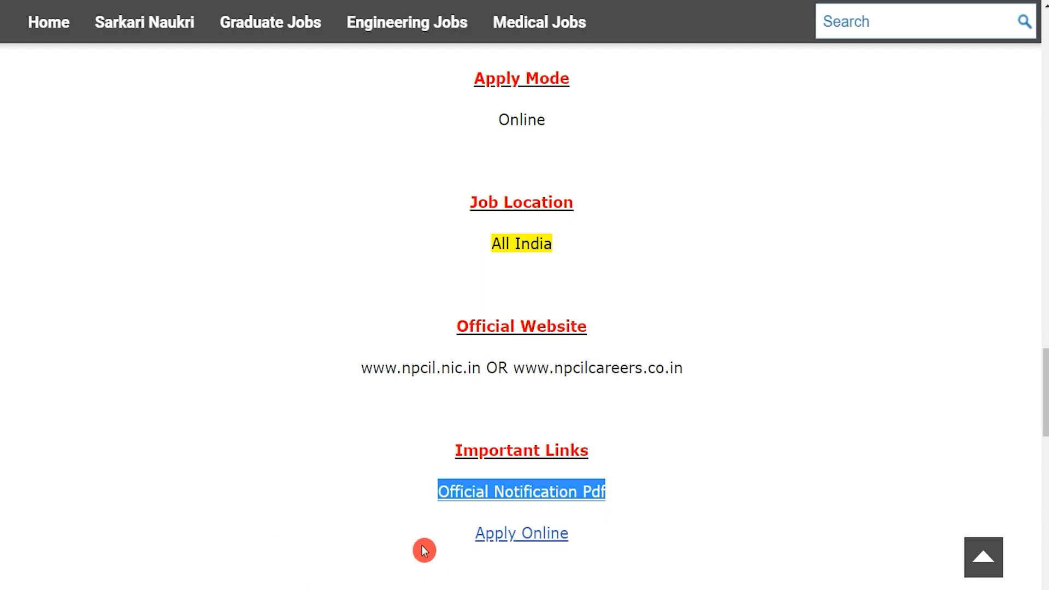
Step: Follow Apply Online to the portal's Kakrapar Gujarat Site registration form and dismiss the note
{"action": "left_click", "coordinate": [431, 544]}
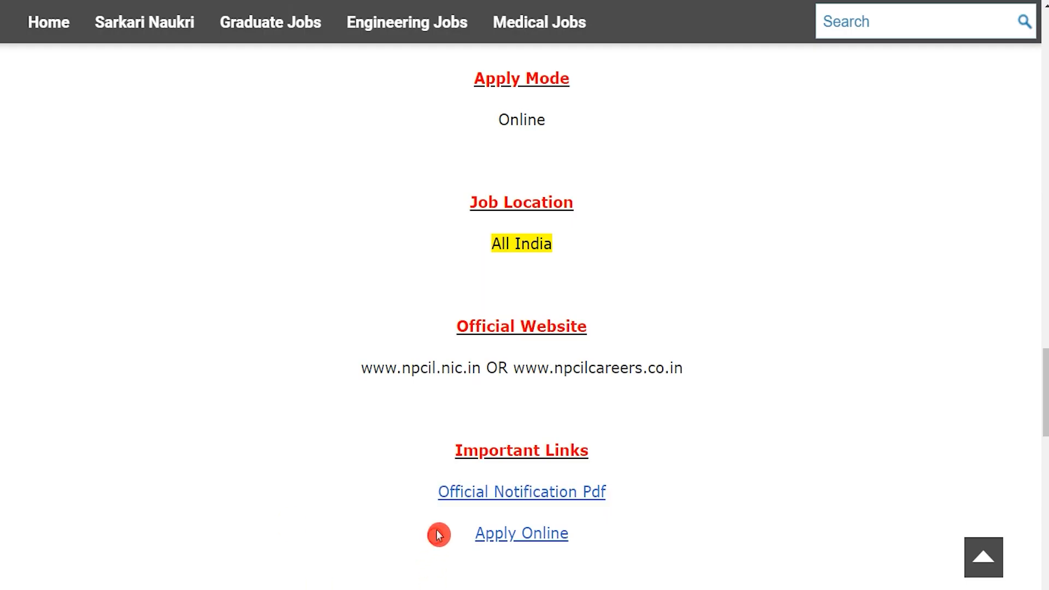
{"action": "left_click_drag", "start_coordinate": [439, 534], "coordinate": [570, 532]}
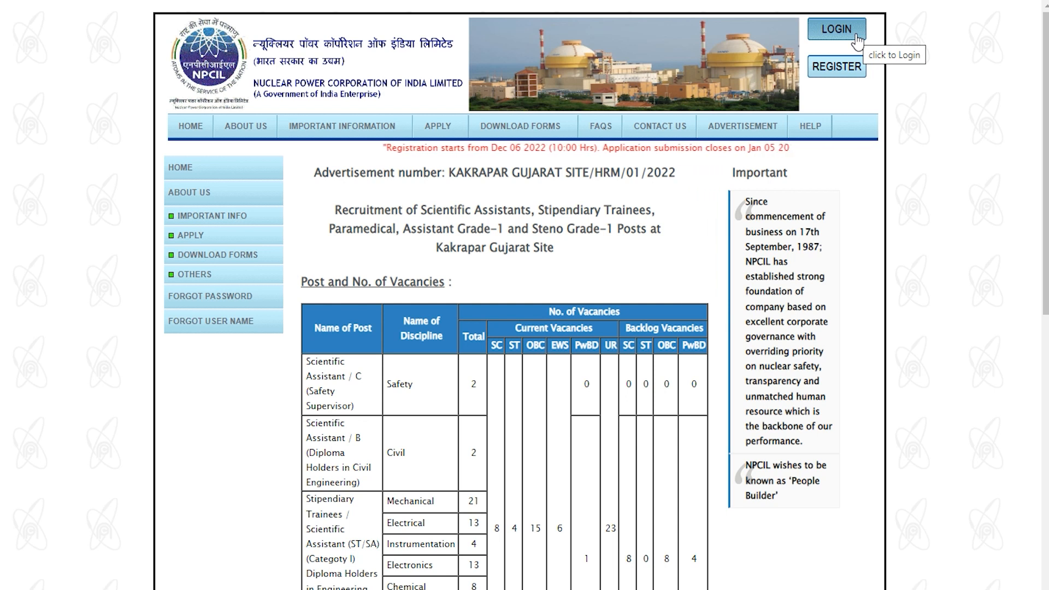
{"action": "left_click", "coordinate": [850, 62]}
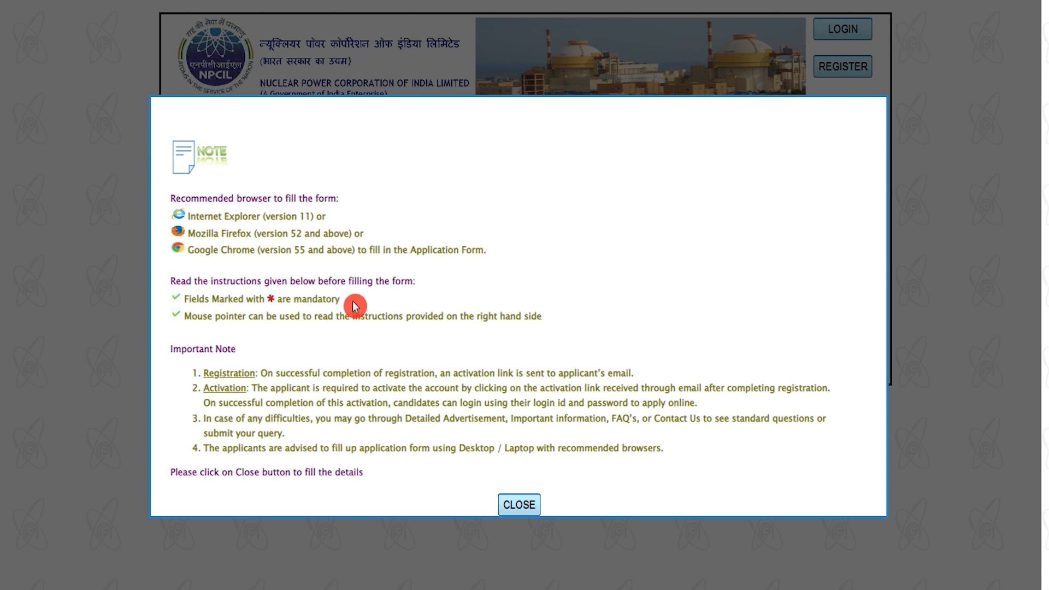
{"action": "left_click", "coordinate": [519, 504]}
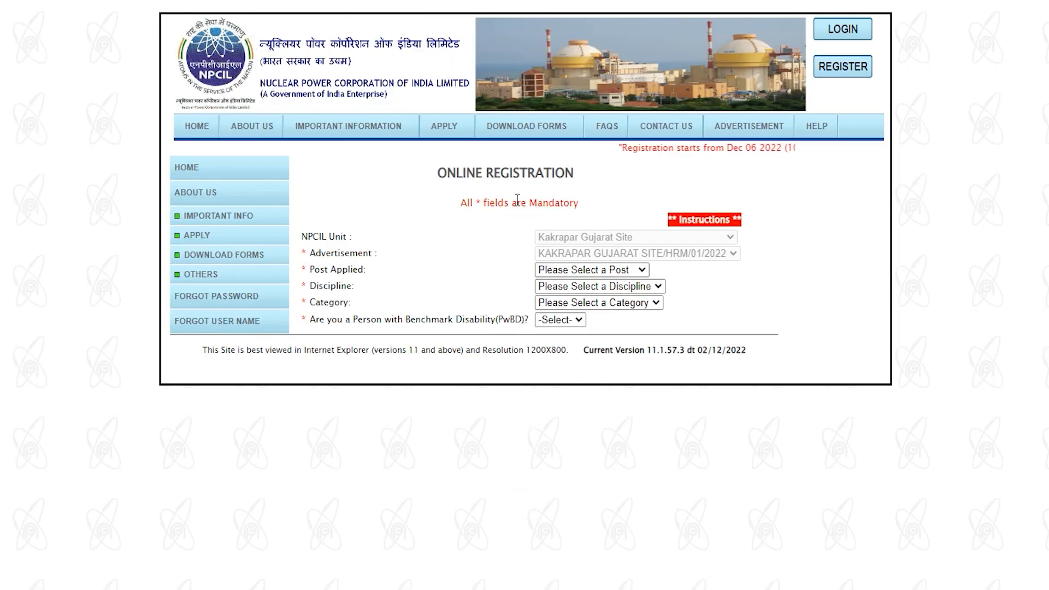
Step: Select the ST/TM CAT-II post with the Fitter discipline
{"action": "left_click", "coordinate": [566, 242]}
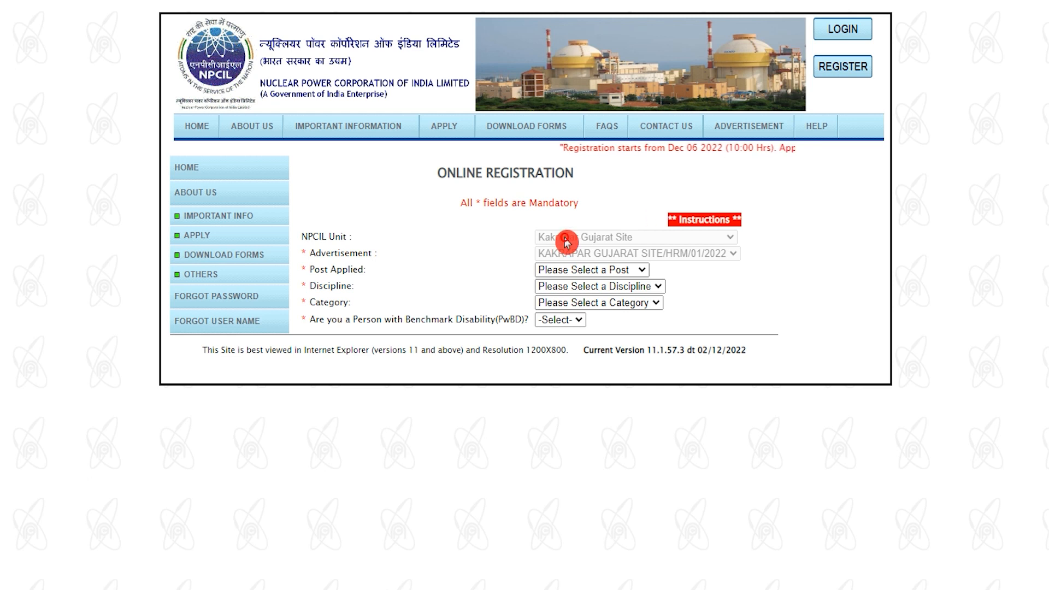
{"action": "left_click", "coordinate": [574, 273]}
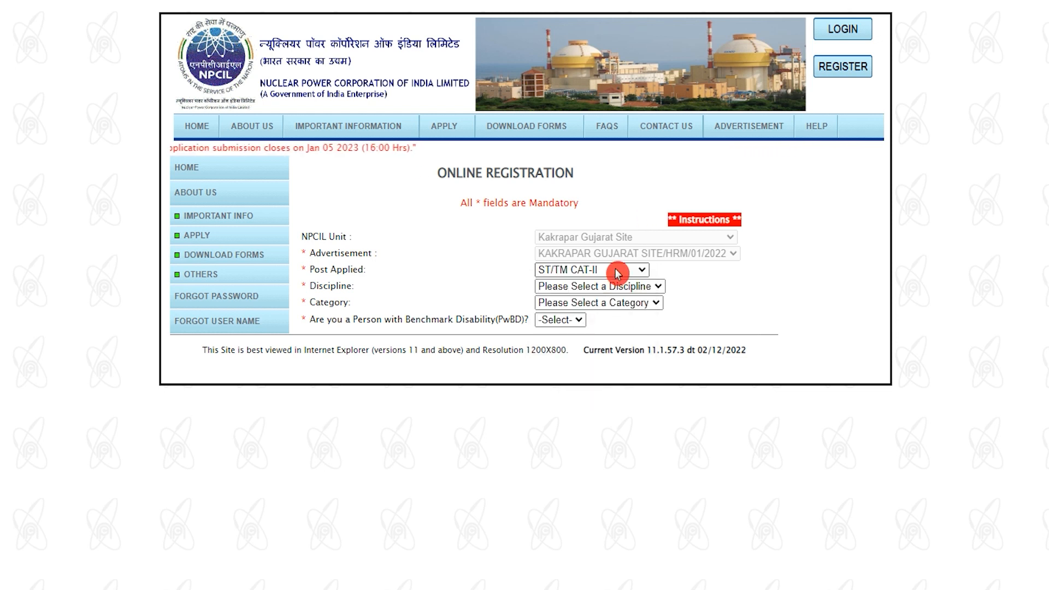
{"action": "left_click", "coordinate": [617, 274]}
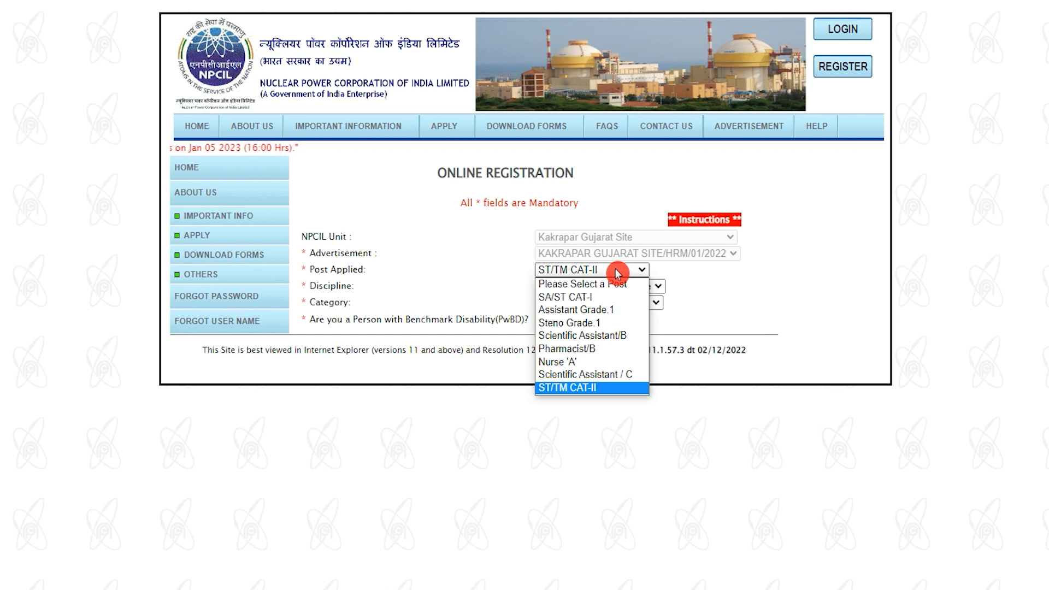
{"action": "left_click", "coordinate": [598, 389]}
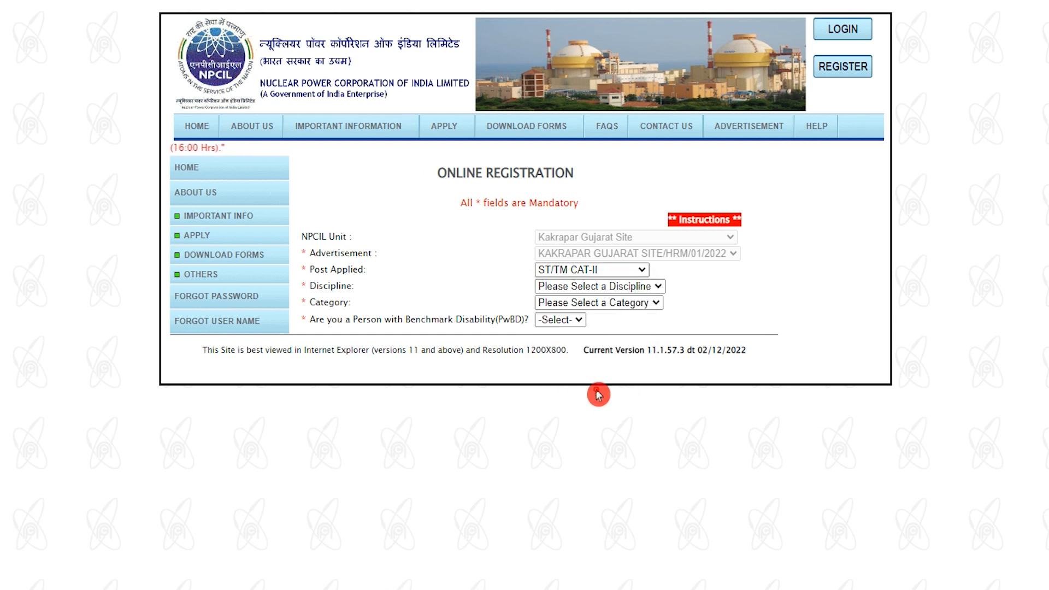
{"action": "left_click", "coordinate": [591, 288]}
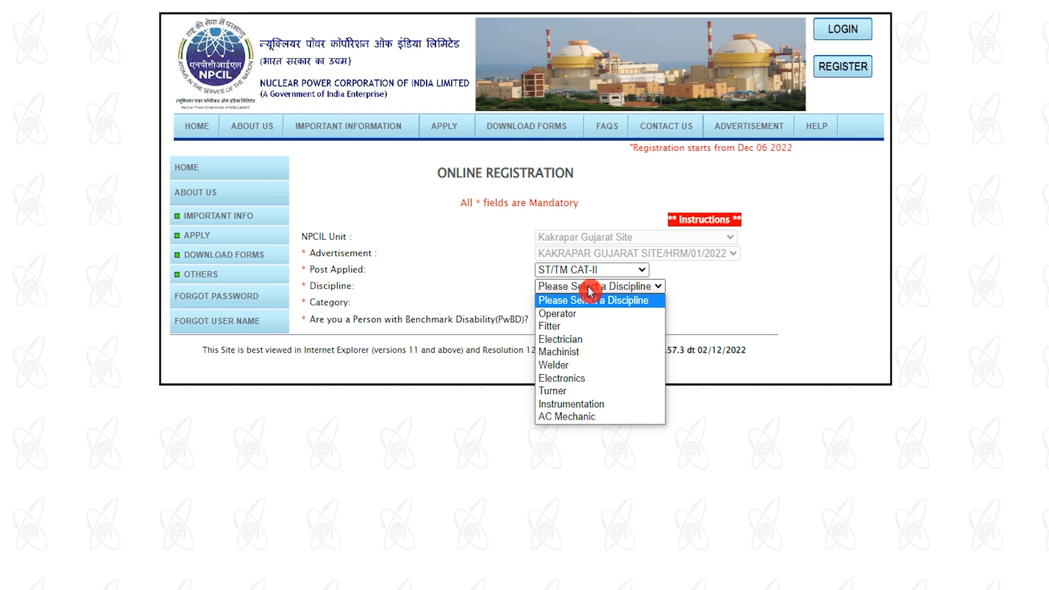
{"action": "left_click", "coordinate": [576, 327]}
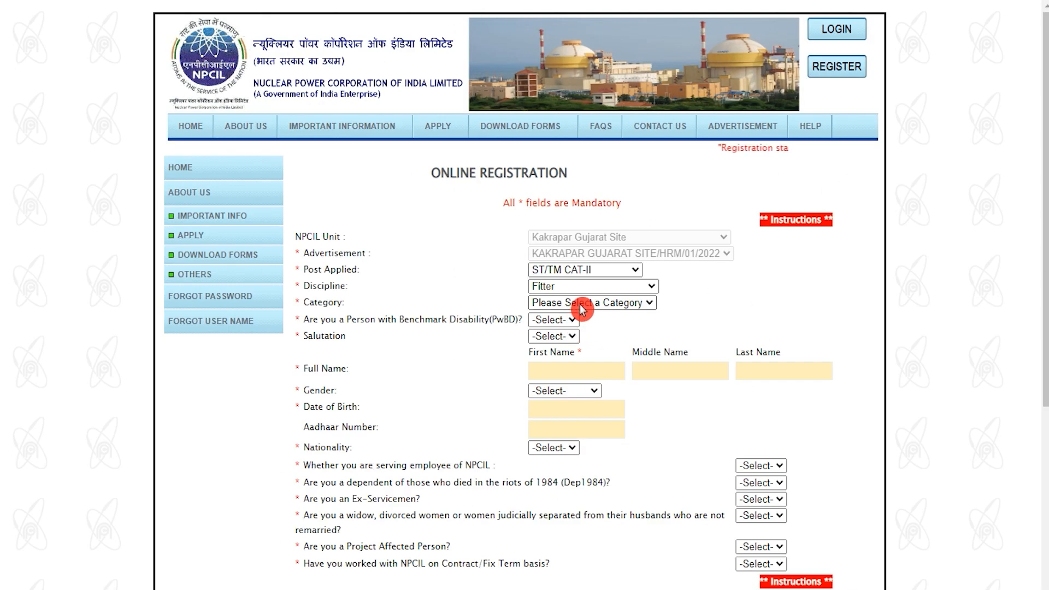
Step: Set category to SC and answer NO to the benchmark disability question
{"action": "left_click", "coordinate": [582, 306]}
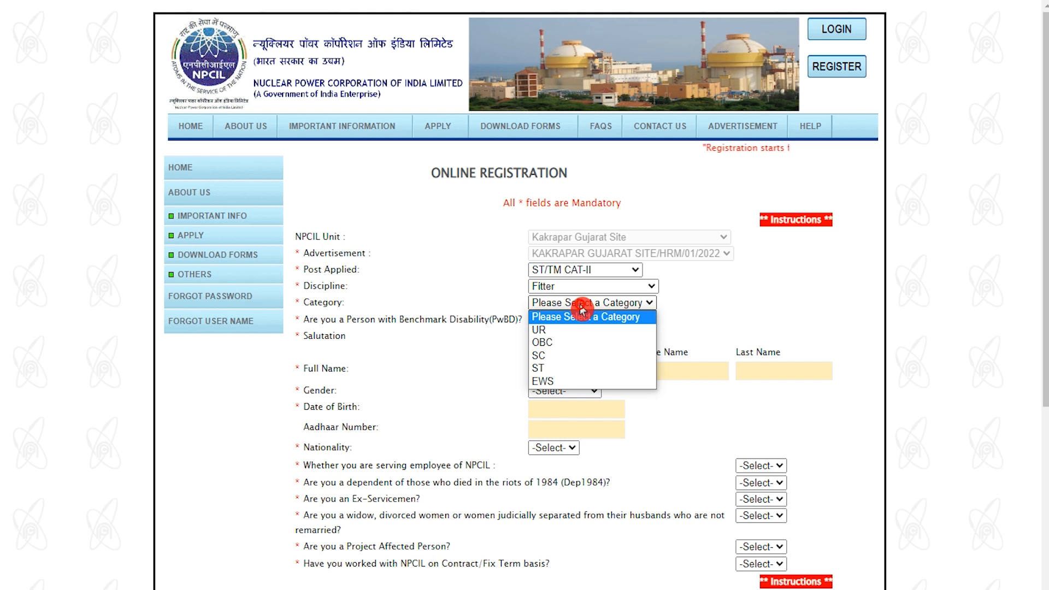
{"action": "left_click", "coordinate": [547, 356]}
{"action": "left_click_drag", "start_coordinate": [330, 350], "coordinate": [468, 351]}
{"action": "left_click", "coordinate": [543, 353]}
{"action": "left_click", "coordinate": [543, 390]}
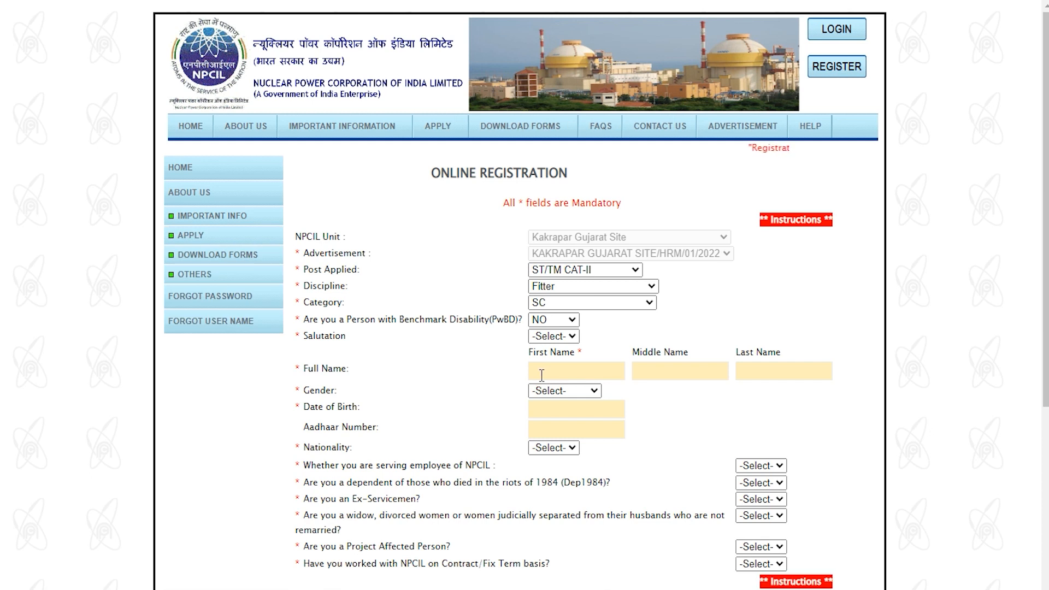
Step: Set the salutation to Mr and the gender to Male
{"action": "left_click", "coordinate": [556, 337]}
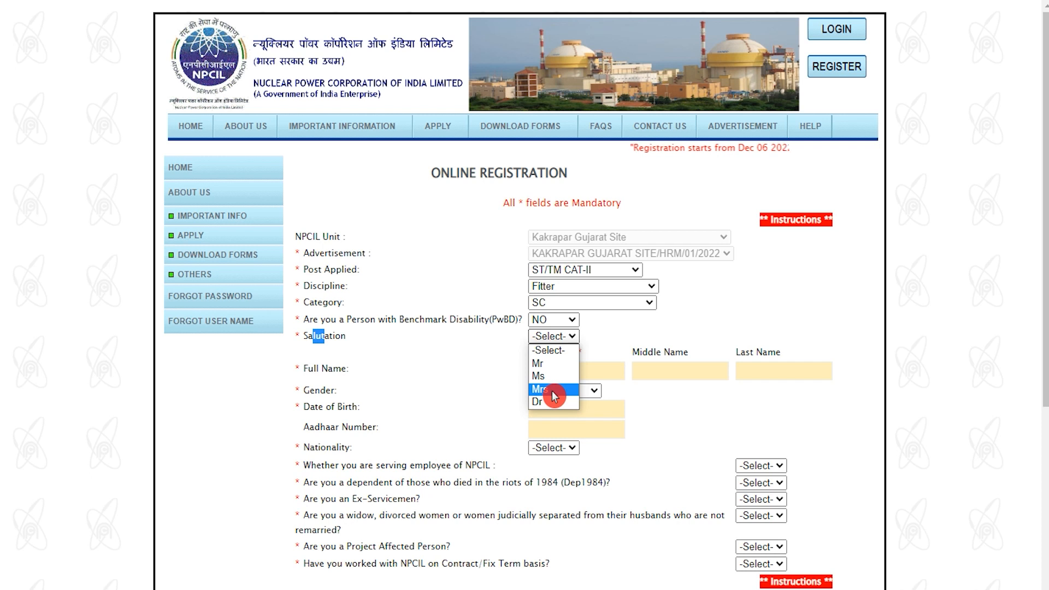
{"action": "left_click", "coordinate": [552, 364]}
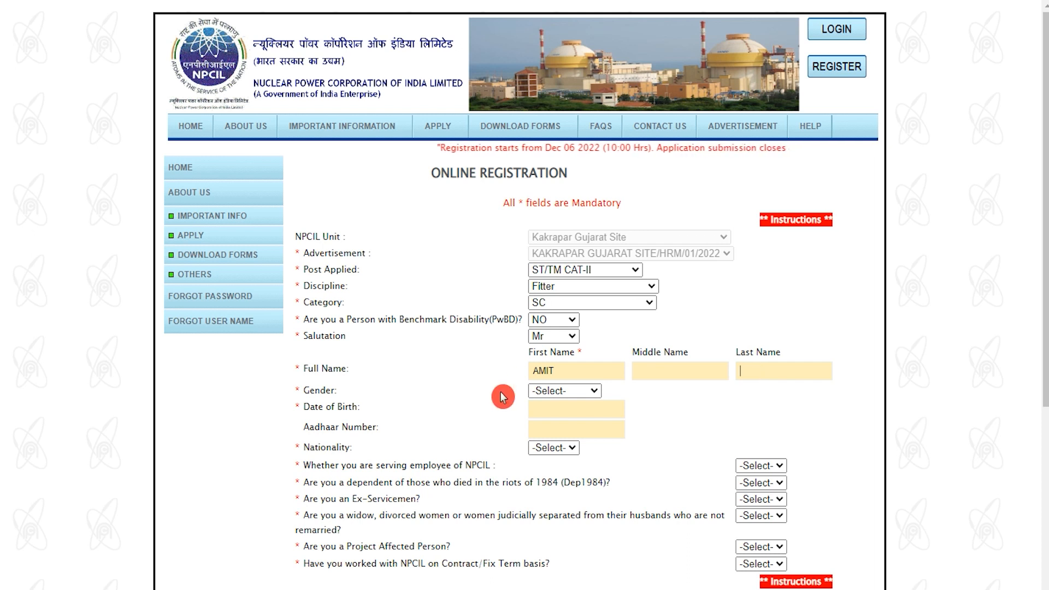
{"action": "left_click", "coordinate": [556, 393]}
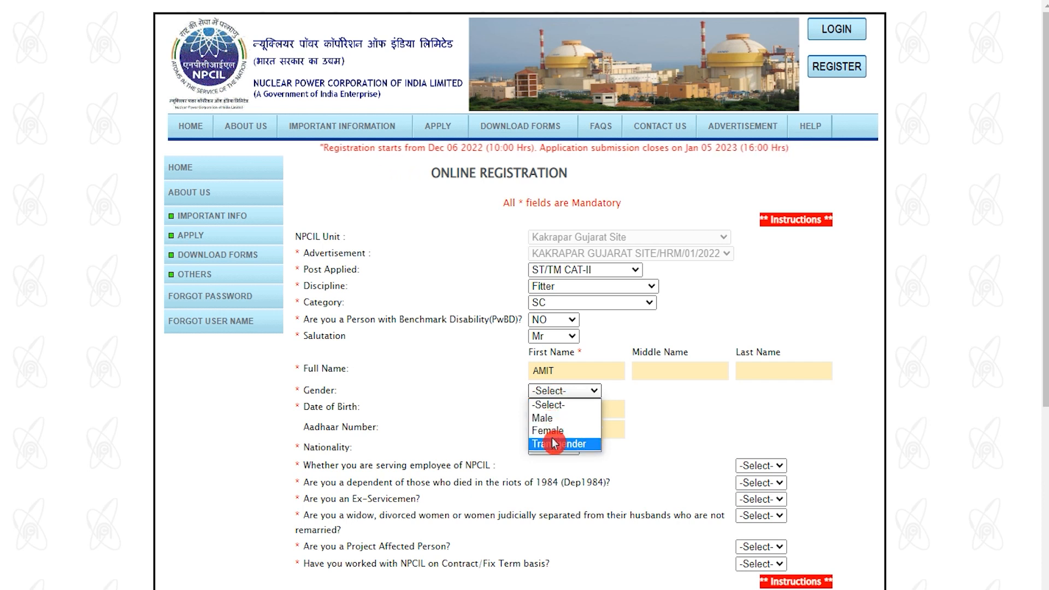
{"action": "left_click", "coordinate": [553, 419]}
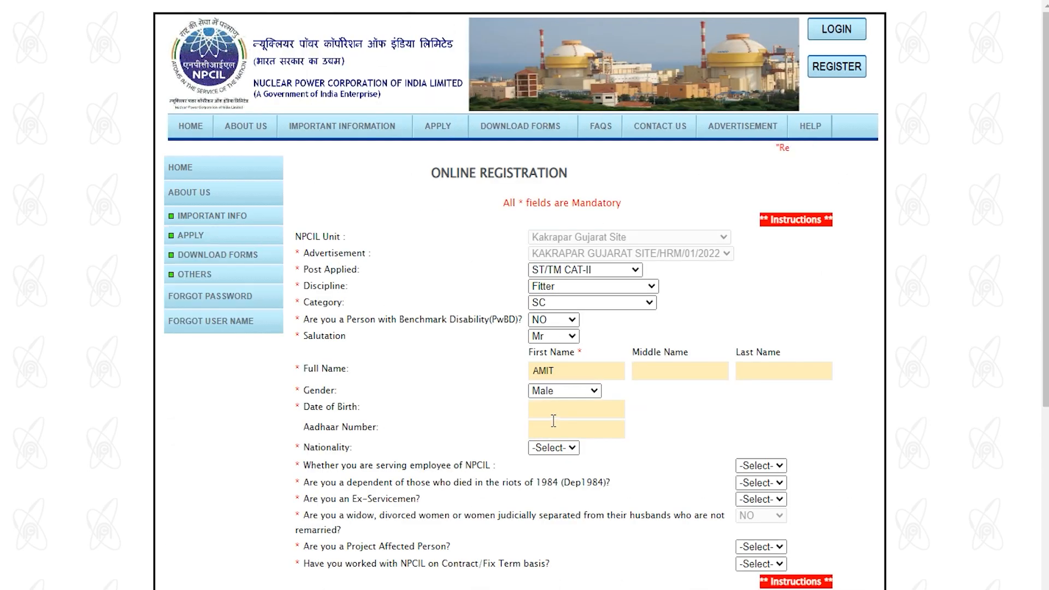
{"action": "left_click", "coordinate": [552, 414]}
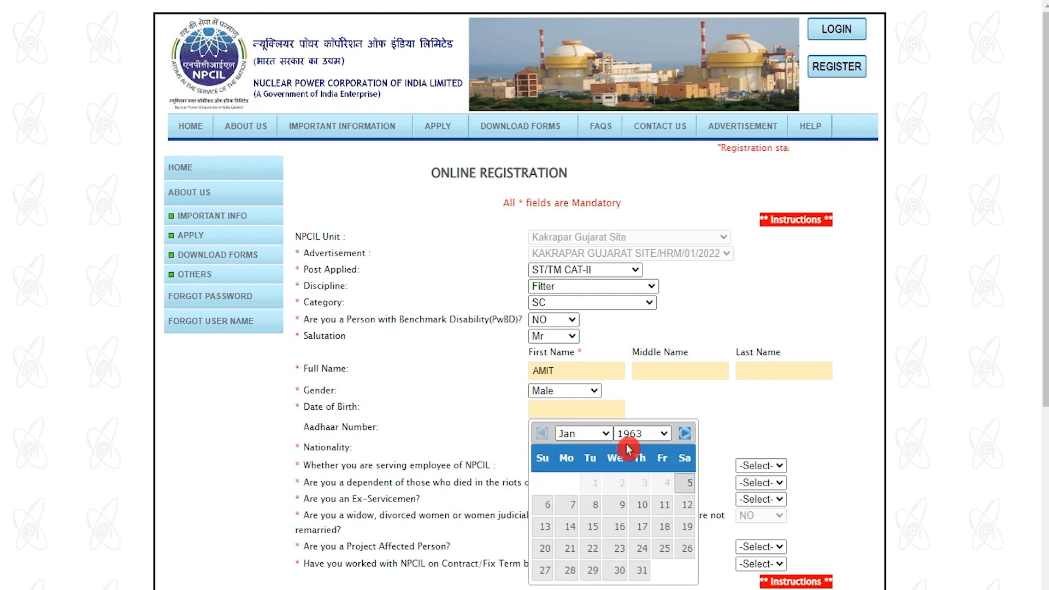
{"action": "left_click", "coordinate": [613, 504]}
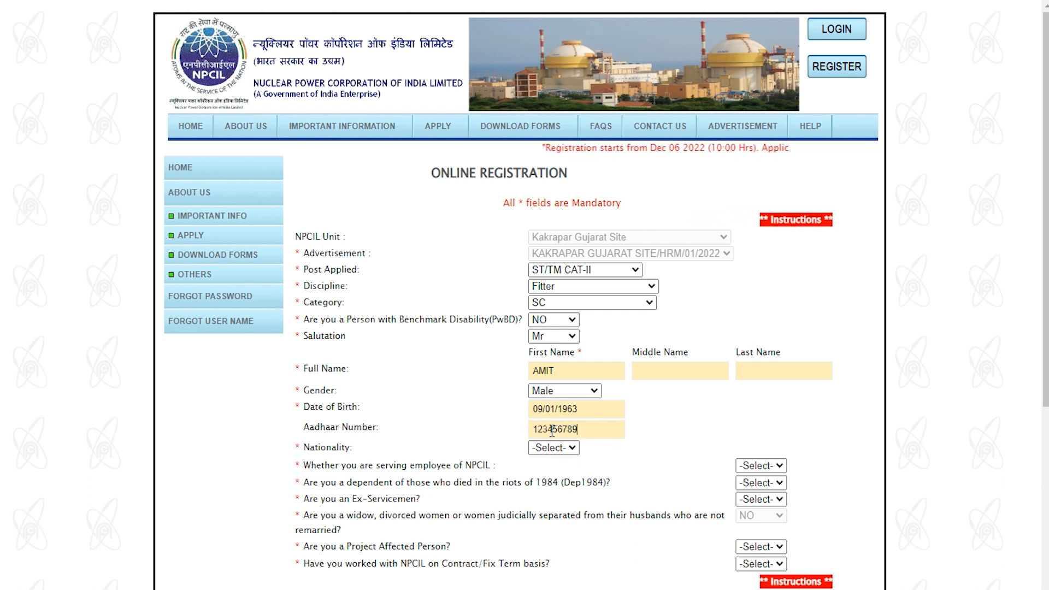
{"action": "left_click", "coordinate": [553, 450]}
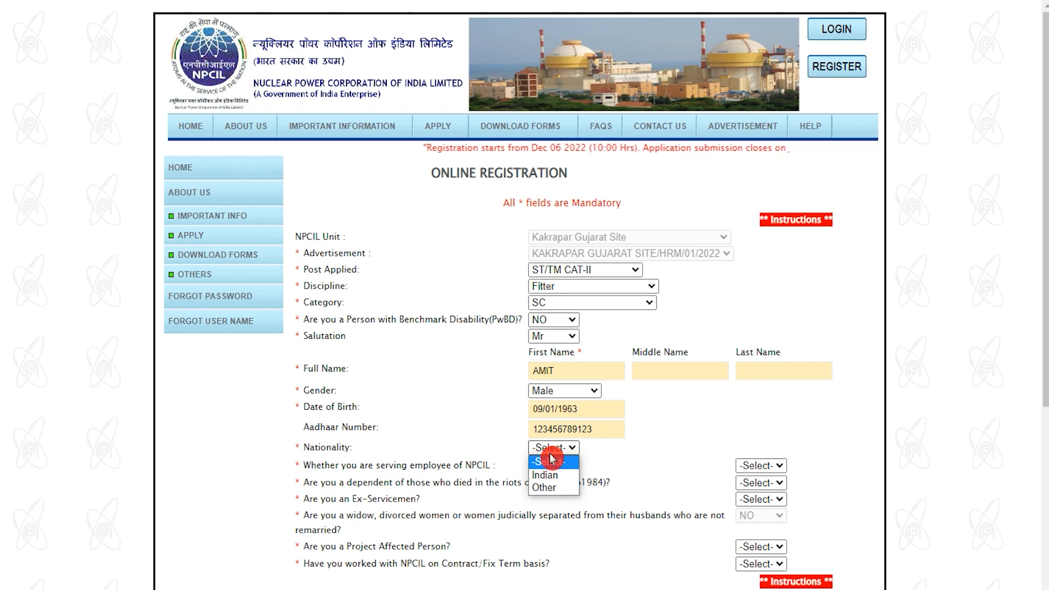
{"action": "left_click", "coordinate": [550, 476]}
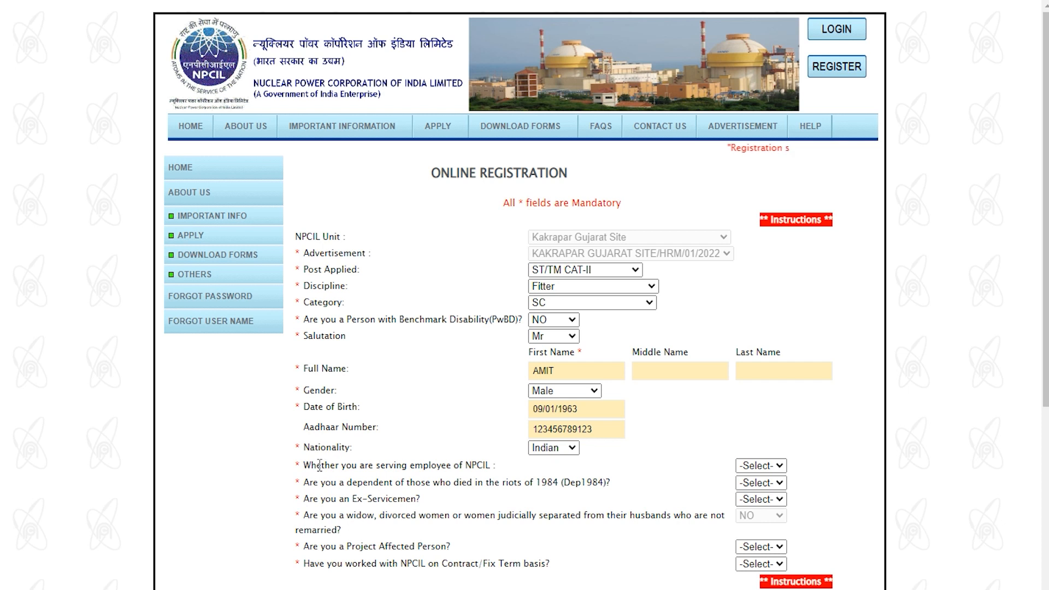
Step: Answer NO to the serving NPCIL employee question
{"action": "left_click_drag", "start_coordinate": [333, 466], "coordinate": [385, 466]}
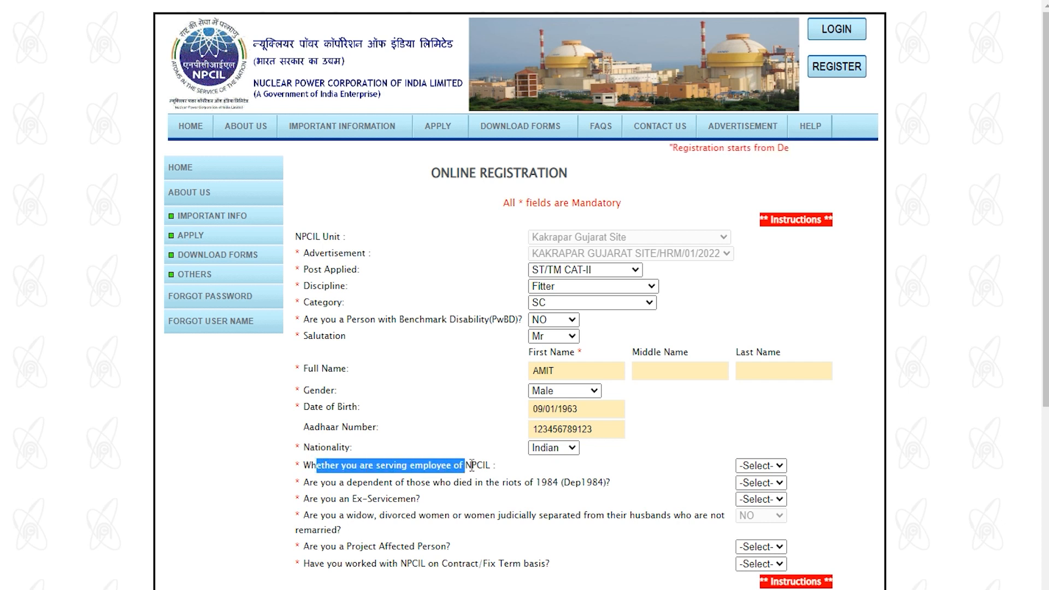
{"action": "left_click", "coordinate": [772, 465]}
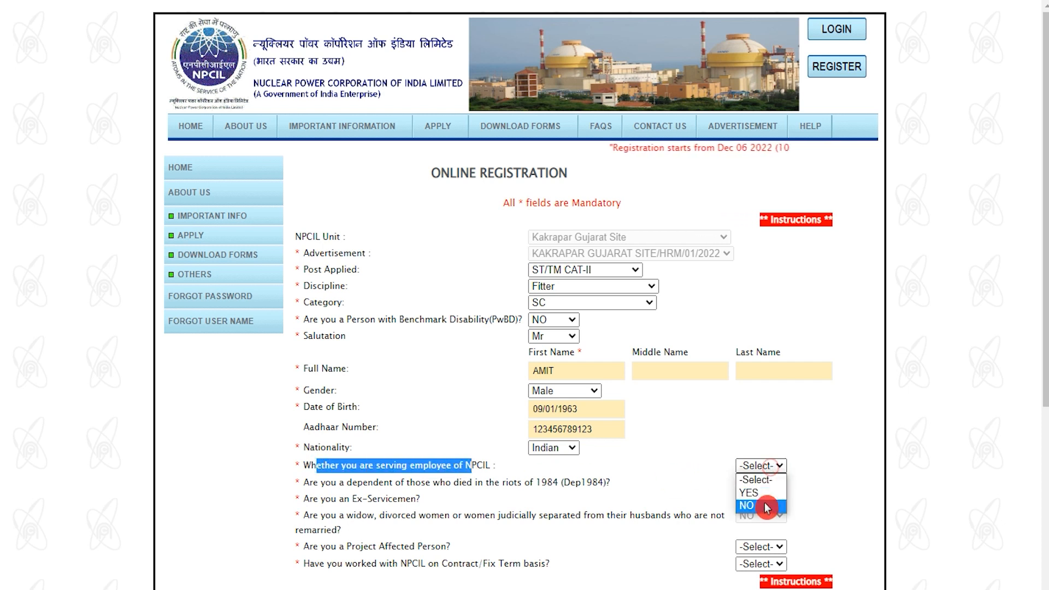
{"action": "left_click", "coordinate": [768, 507]}
{"action": "left_click", "coordinate": [767, 467]}
{"action": "left_click", "coordinate": [767, 467]}
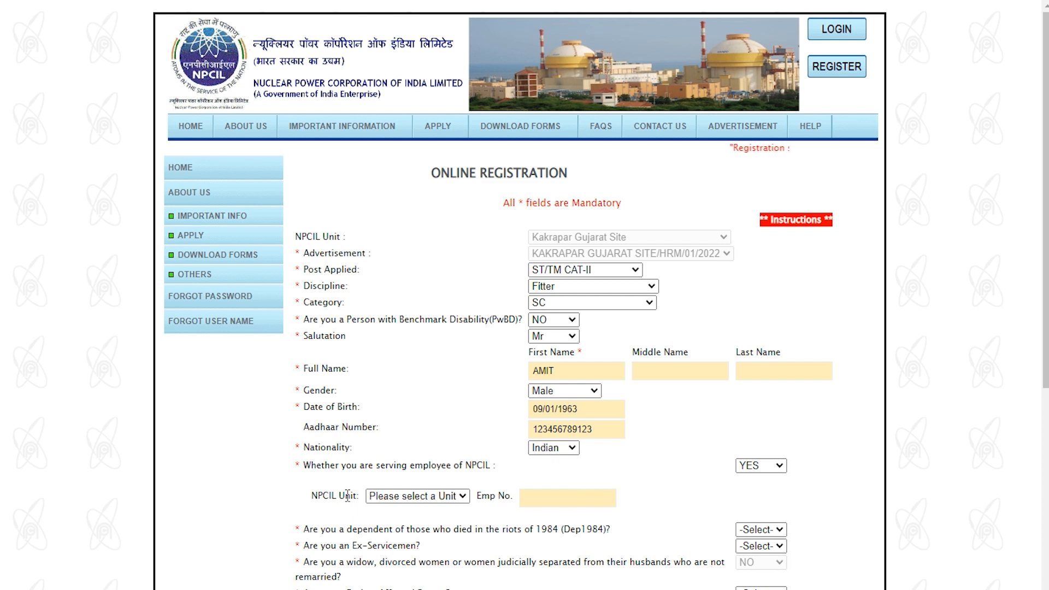
{"action": "left_click", "coordinate": [409, 497]}
{"action": "left_click", "coordinate": [409, 498]}
{"action": "left_click", "coordinate": [543, 500]}
{"action": "left_click", "coordinate": [765, 466]}
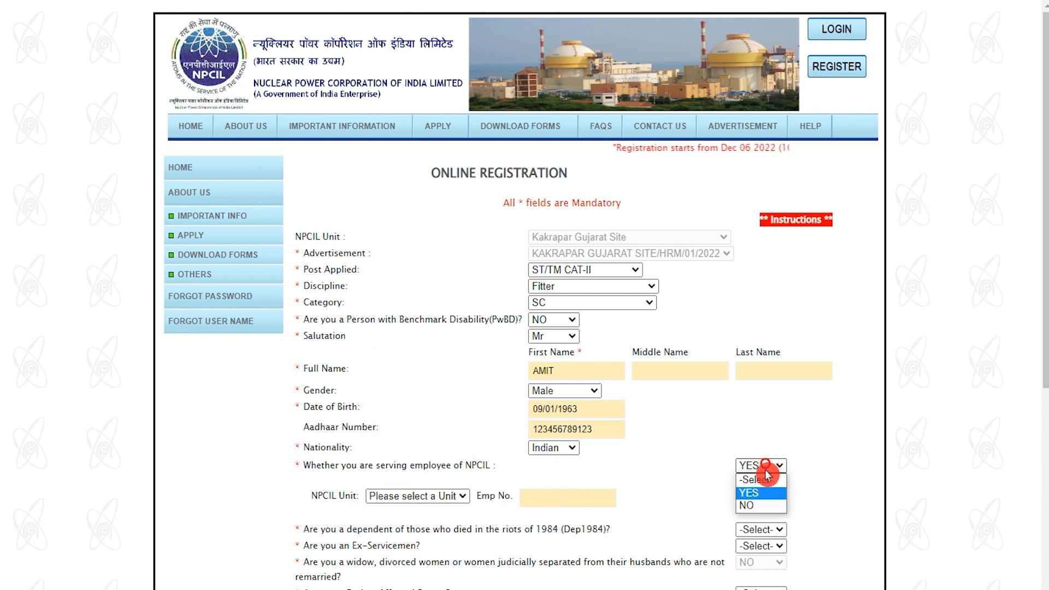
{"action": "left_click", "coordinate": [766, 506]}
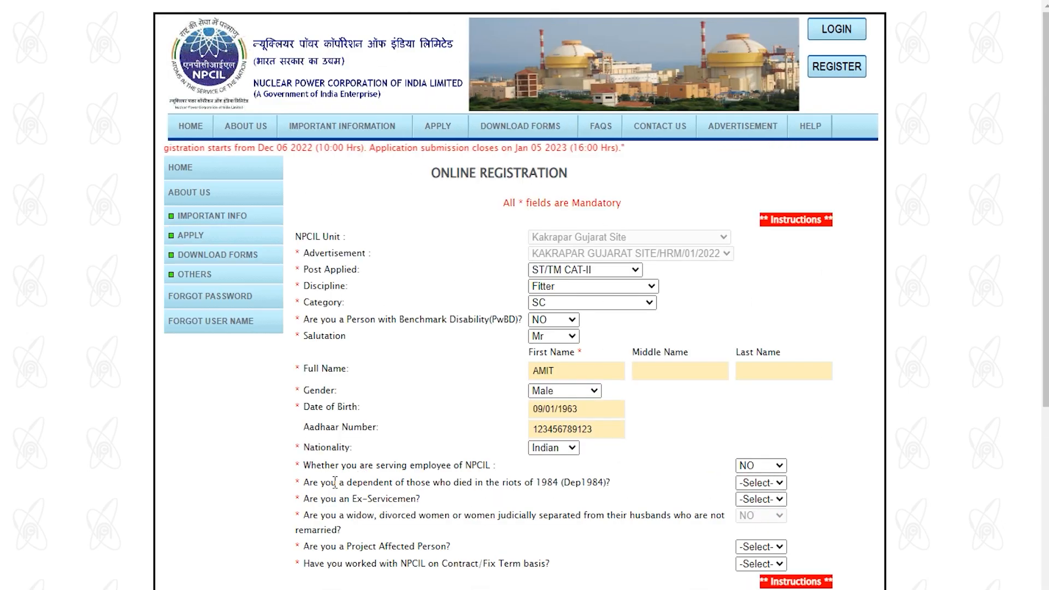
Step: Answer NO to the 1984 riots, ex-servicemen and project-affected questions
{"action": "left_click_drag", "start_coordinate": [311, 483], "coordinate": [565, 484]}
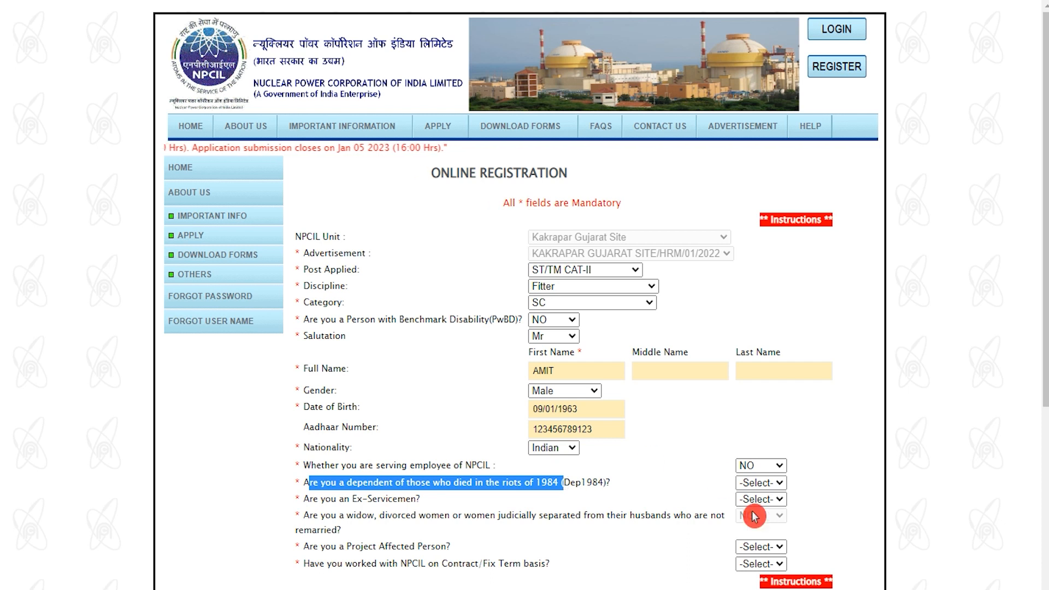
{"action": "left_click", "coordinate": [765, 483]}
{"action": "left_click", "coordinate": [767, 524]}
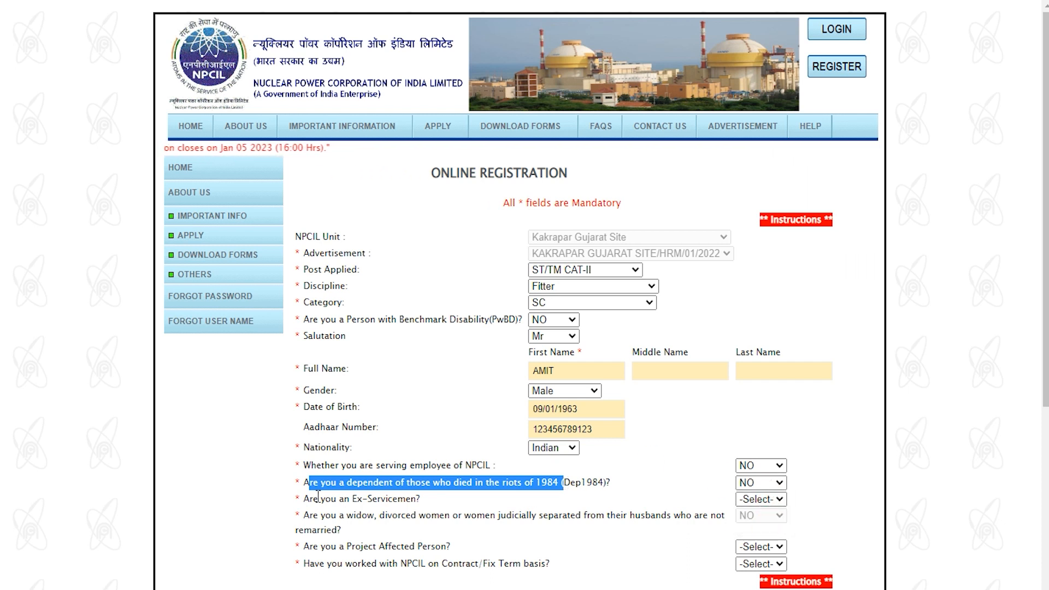
{"action": "left_click_drag", "start_coordinate": [318, 499], "coordinate": [371, 499]}
{"action": "left_click", "coordinate": [753, 501]}
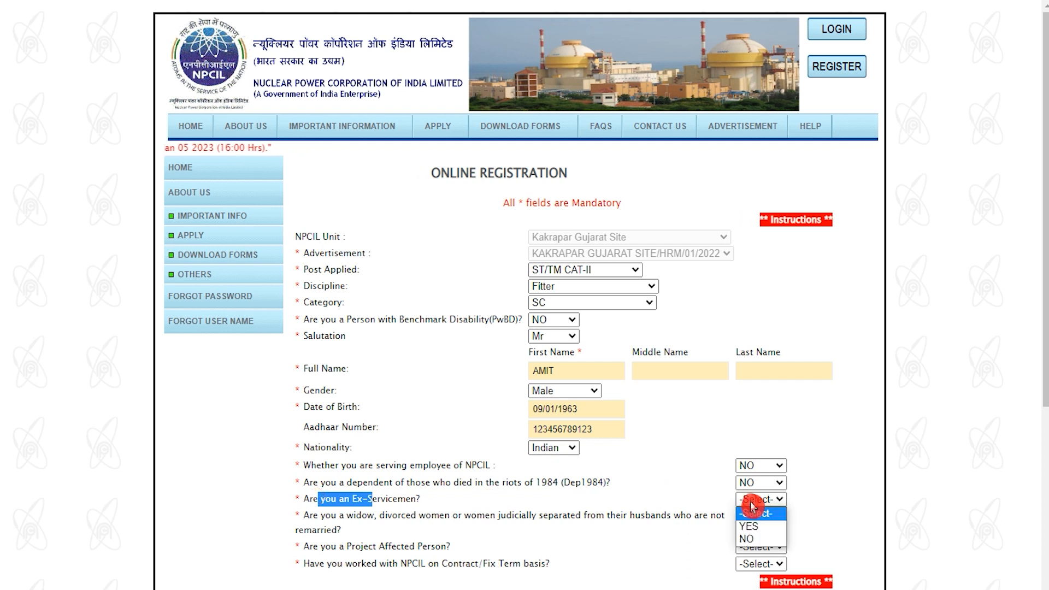
{"action": "left_click", "coordinate": [756, 540]}
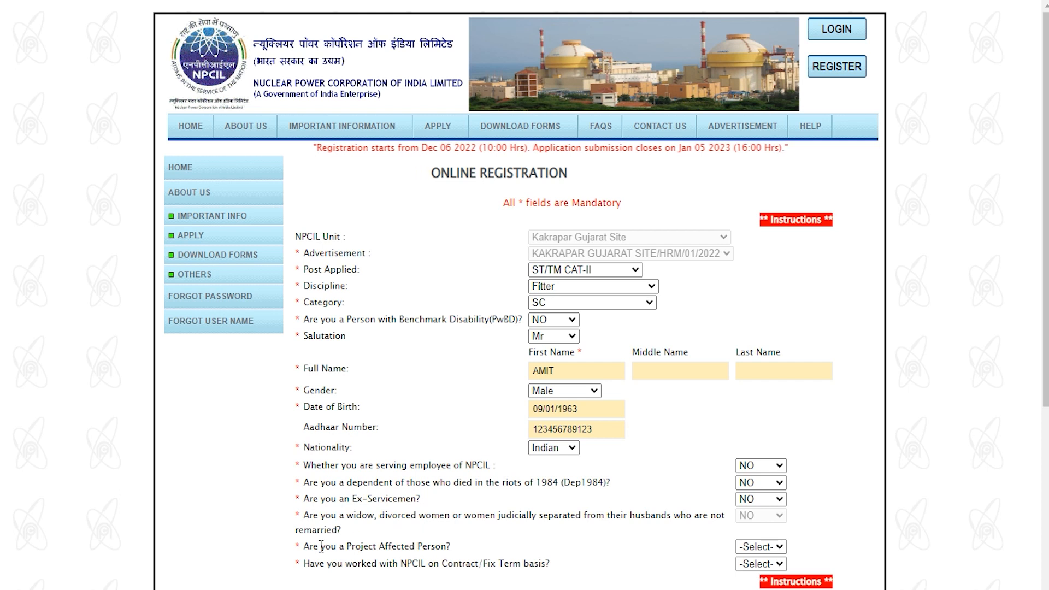
{"action": "left_click_drag", "start_coordinate": [322, 547], "coordinate": [414, 547]}
{"action": "left_click", "coordinate": [760, 547]}
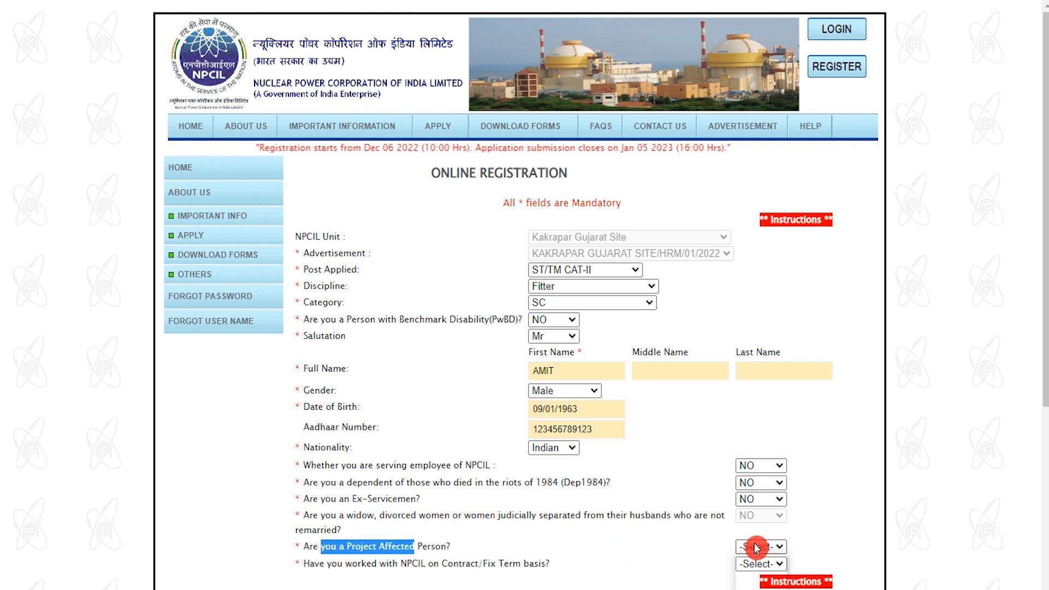
{"action": "left_click", "coordinate": [751, 578]}
Step: Answer NO to the contract work question
{"action": "scroll", "coordinate": [672, 467], "scroll_direction": "down", "scroll_amount": 4}
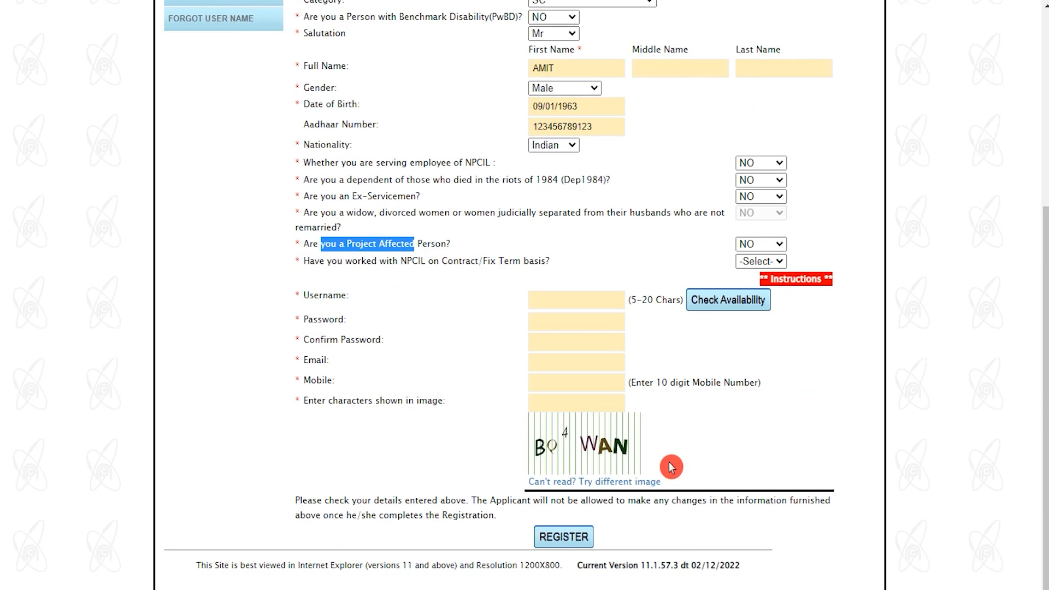
{"action": "left_click", "coordinate": [511, 260]}
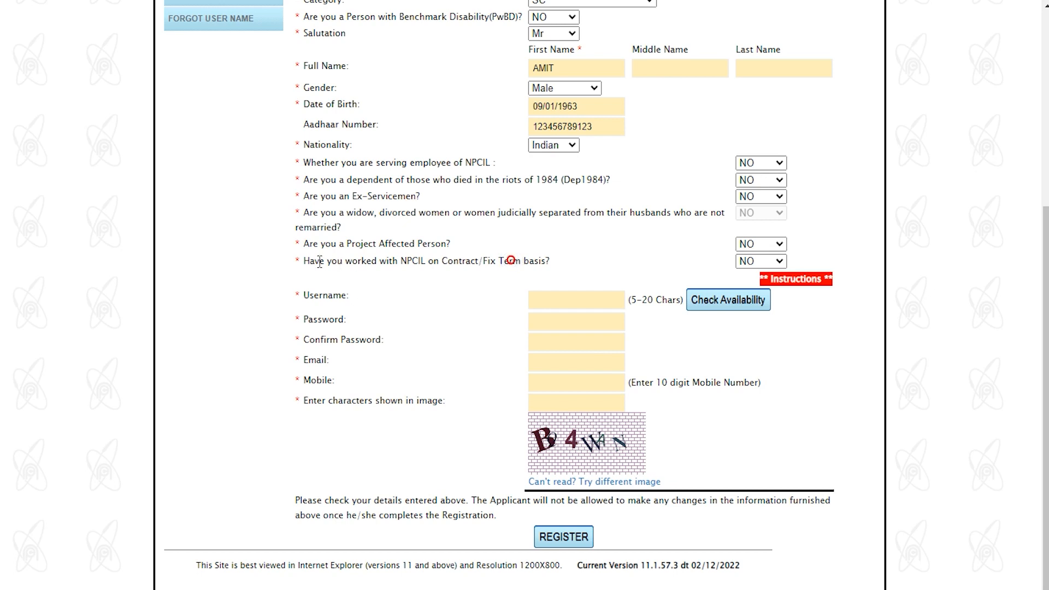
{"action": "left_click_drag", "start_coordinate": [320, 261], "coordinate": [535, 263]}
{"action": "left_click", "coordinate": [754, 262]}
{"action": "left_click", "coordinate": [754, 263]}
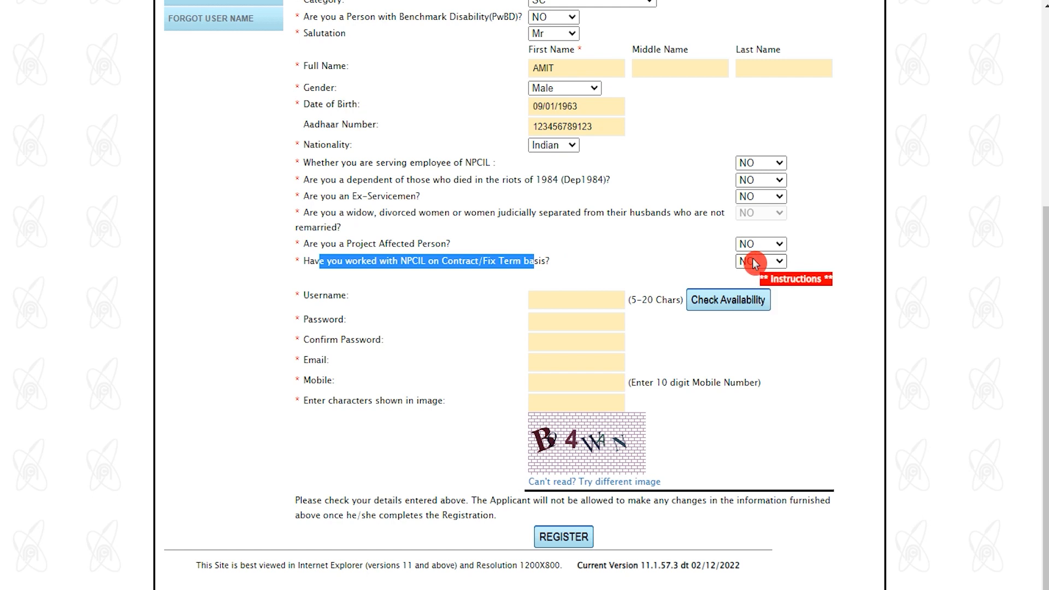
{"action": "left_click", "coordinate": [572, 302]}
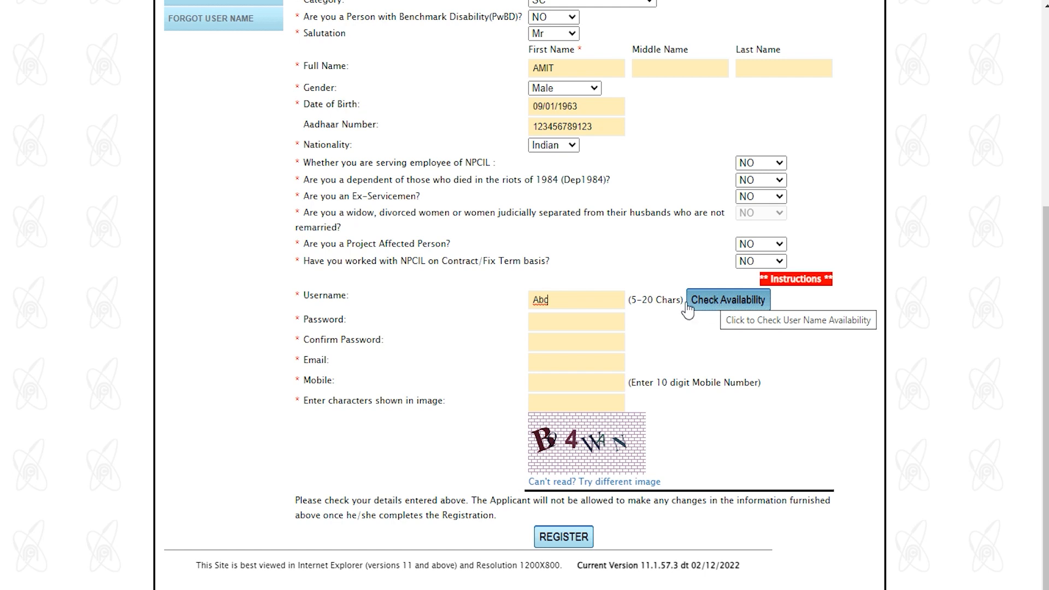
Step: Enter username, password, e-mail, mobile and captcha, then submit the registration
{"action": "left_click", "coordinate": [626, 323]}
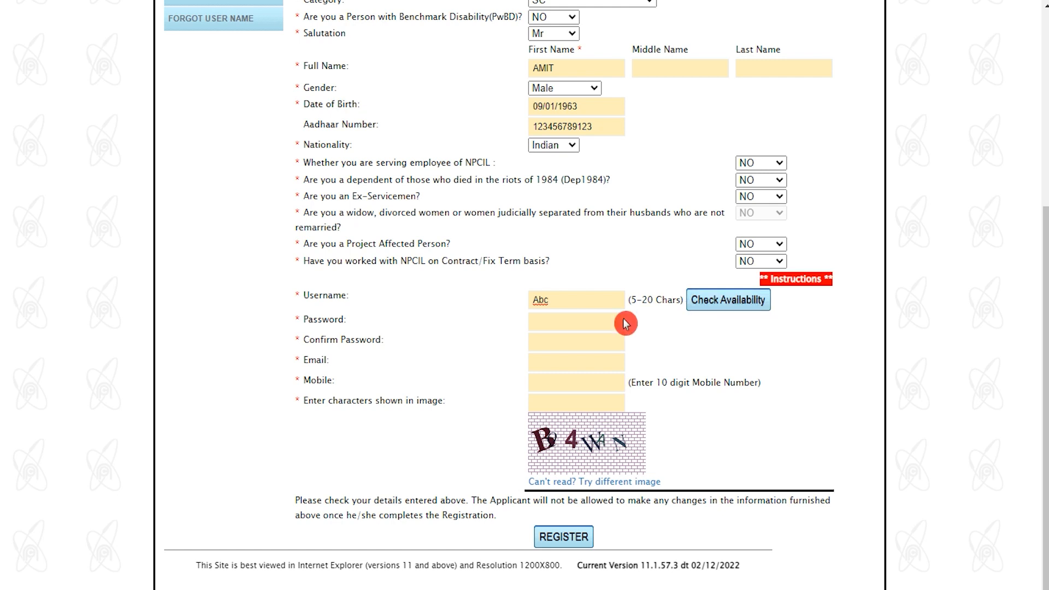
{"action": "left_click", "coordinate": [583, 322]}
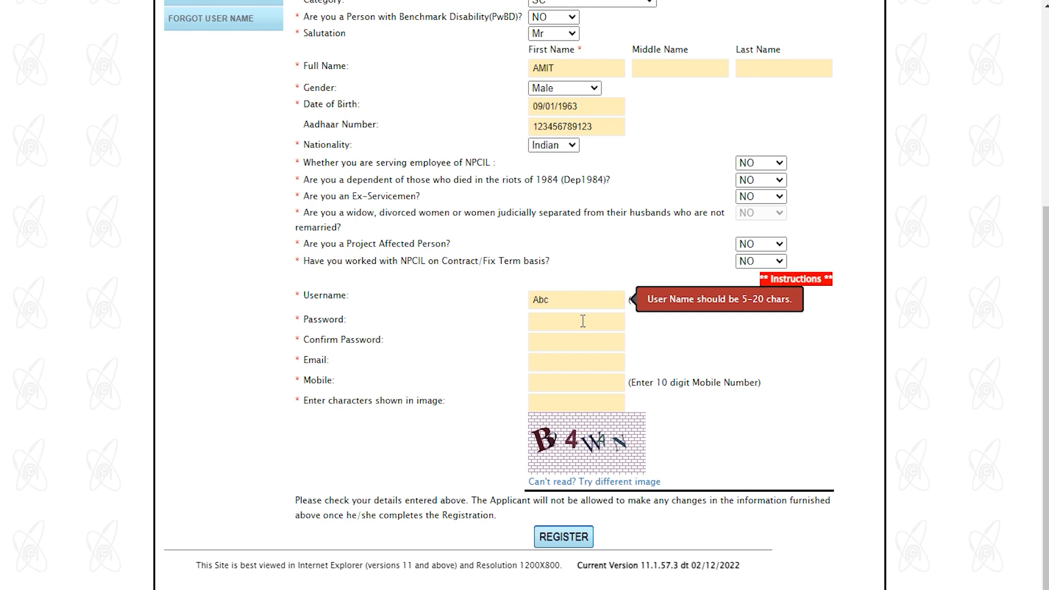
{"action": "left_click", "coordinate": [563, 347]}
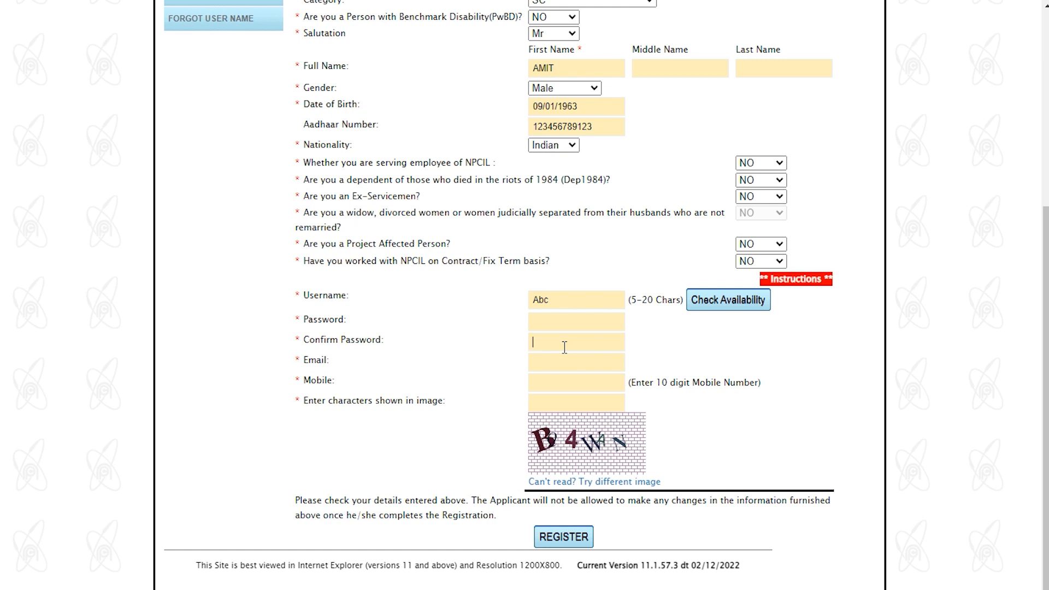
{"action": "left_click", "coordinate": [559, 365]}
{"action": "type", "text": "ab"}
{"action": "type", "text": "1234567891"}
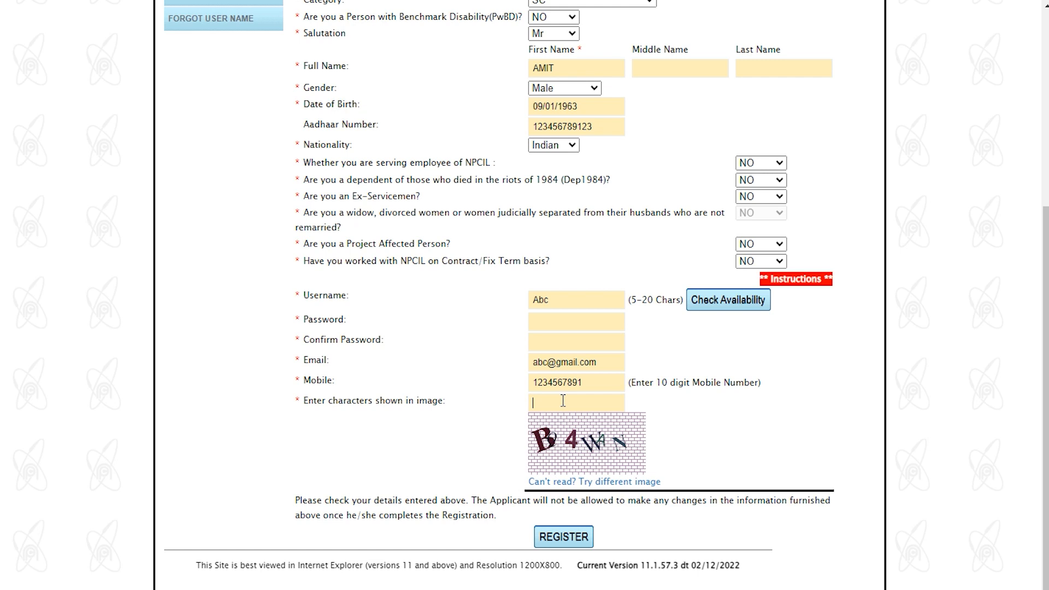
{"action": "left_click", "coordinate": [563, 537]}
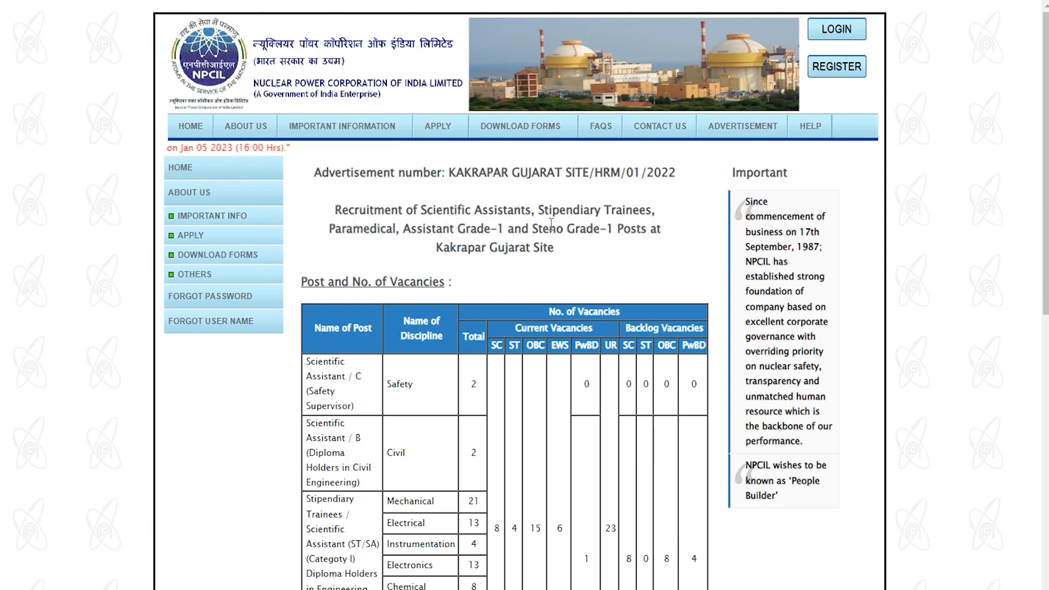
Step: Log in with the applicant login ID, password and captcha
{"action": "left_click", "coordinate": [849, 30]}
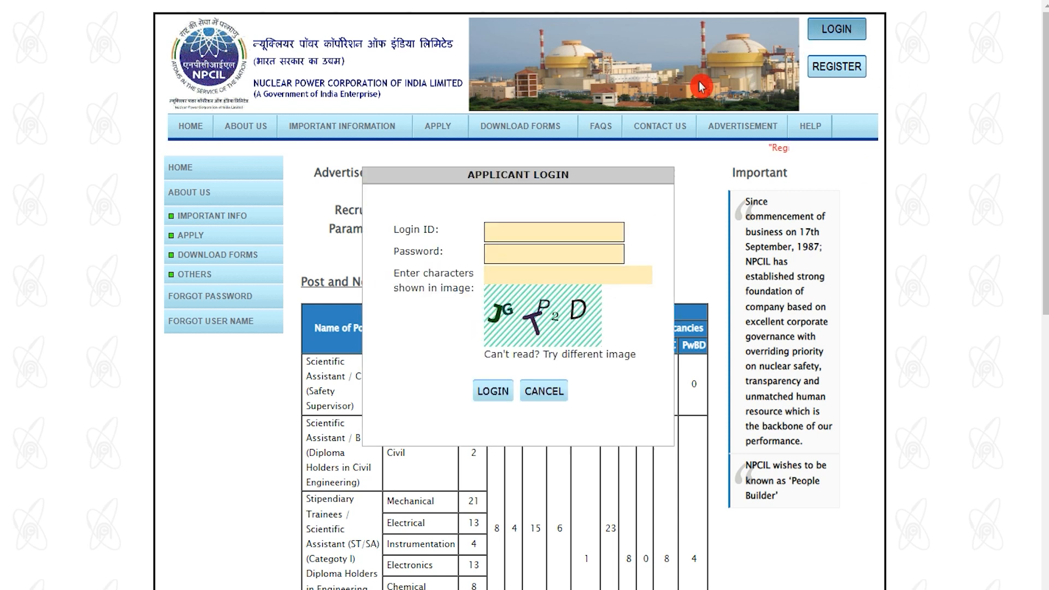
{"action": "left_click", "coordinate": [528, 228]}
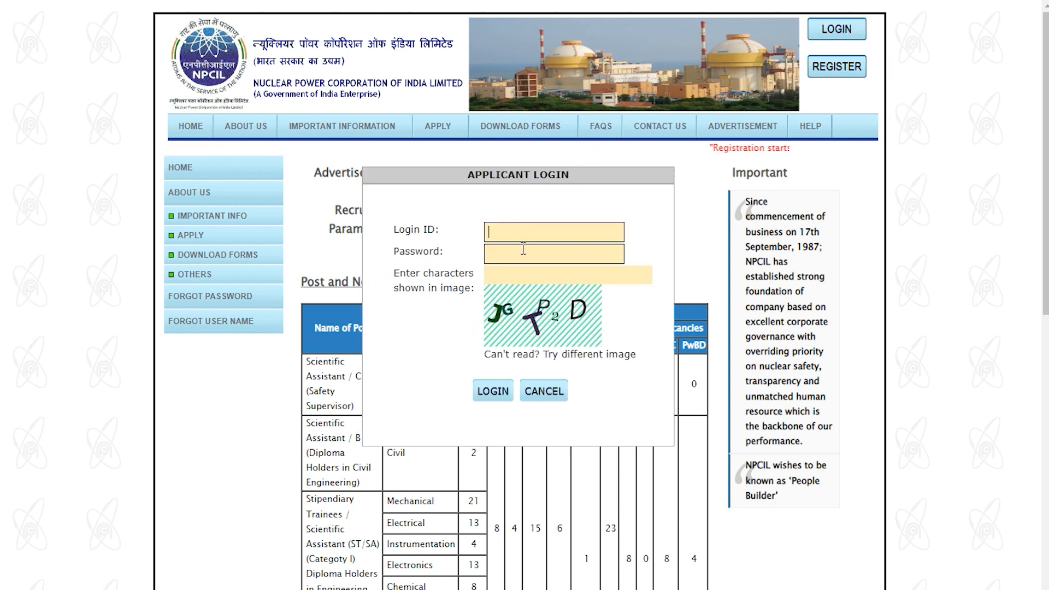
{"action": "left_click", "coordinate": [522, 252]}
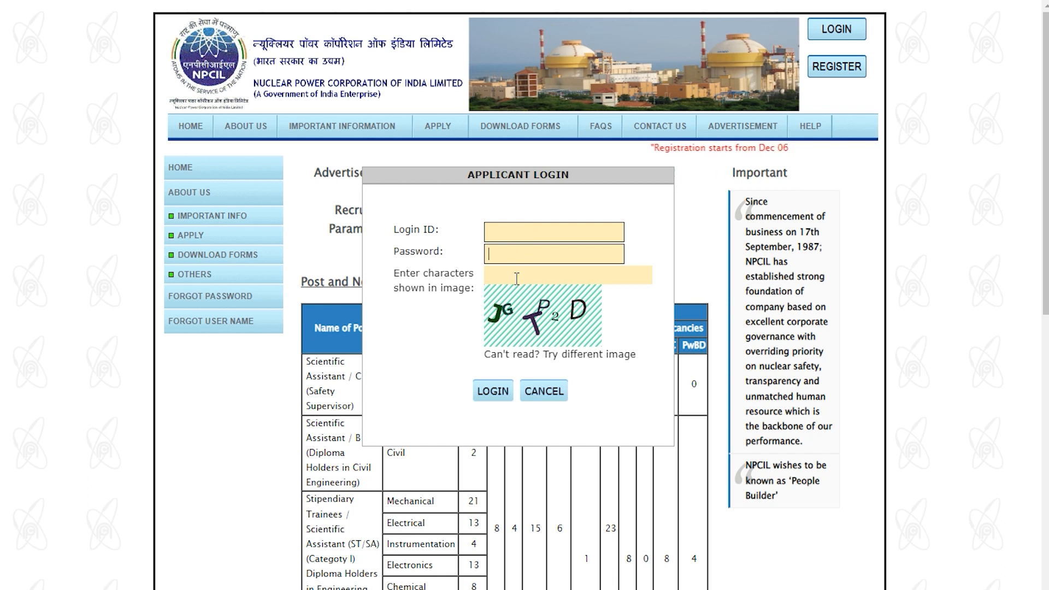
{"action": "left_click", "coordinate": [503, 396]}
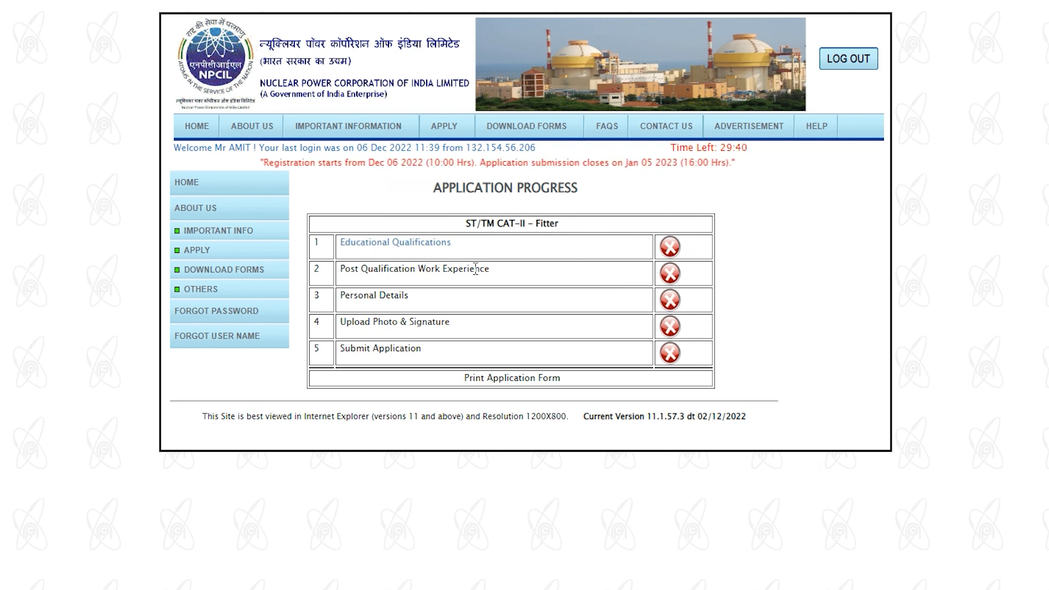
Step: Review the Application Progress steps and open Educational Qualifications
{"action": "mouse_move", "coordinate": [351, 294]}
{"action": "left_mouse_down"}
{"action": "mouse_move", "coordinate": [383, 306]}
{"action": "mouse_move", "coordinate": [358, 323]}
{"action": "mouse_move", "coordinate": [423, 322]}
{"action": "left_mouse_up"}
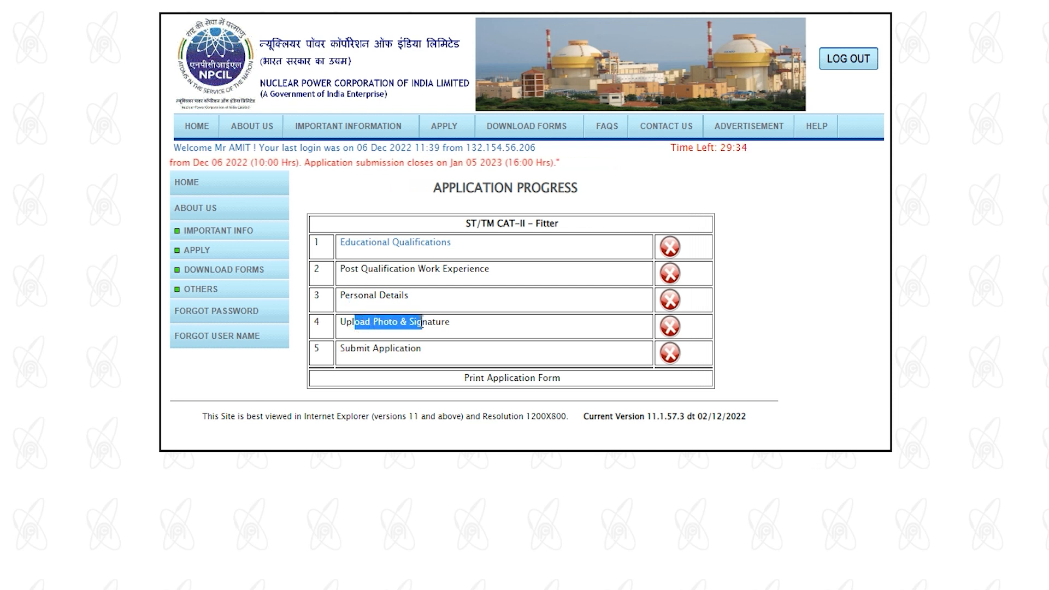
{"action": "left_click_drag", "start_coordinate": [351, 349], "coordinate": [394, 344]}
{"action": "left_click_drag", "start_coordinate": [487, 378], "coordinate": [511, 378]}
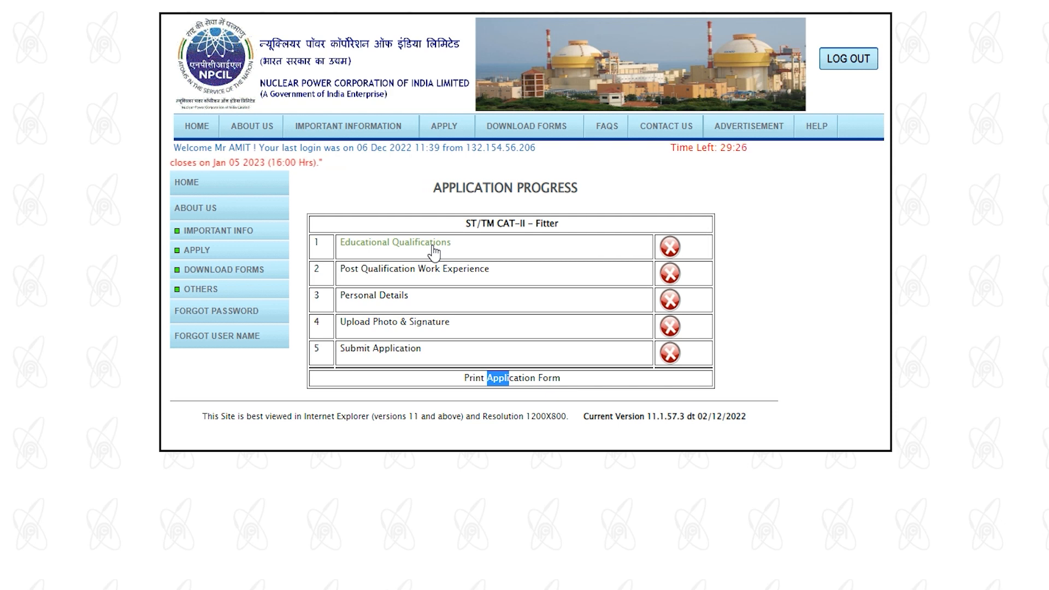
{"action": "left_click", "coordinate": [432, 249]}
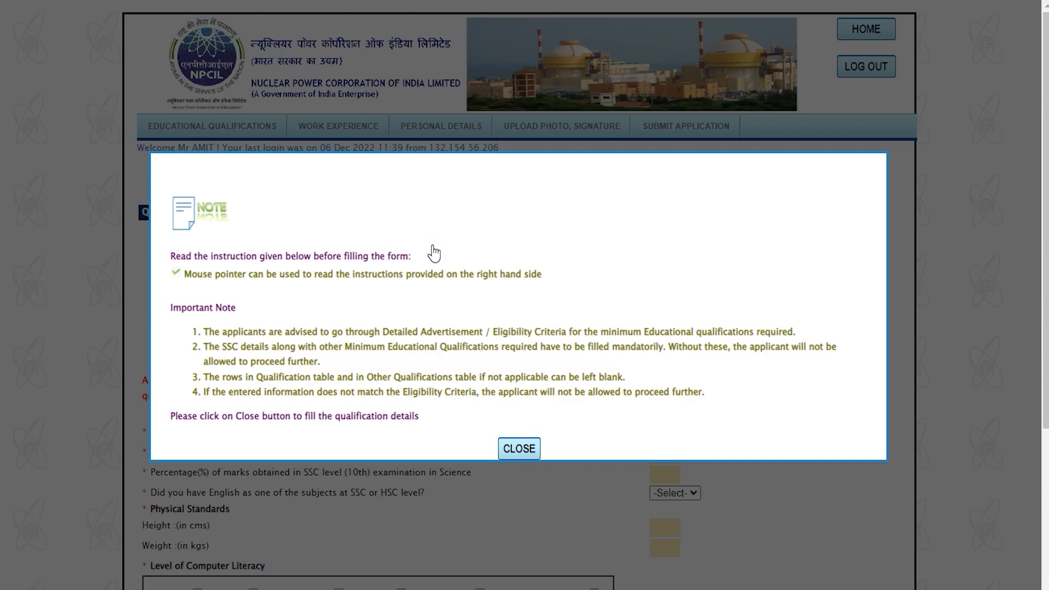
Step: Close the instructions note and set the SSC row's degree to SSC
{"action": "left_click", "coordinate": [517, 449]}
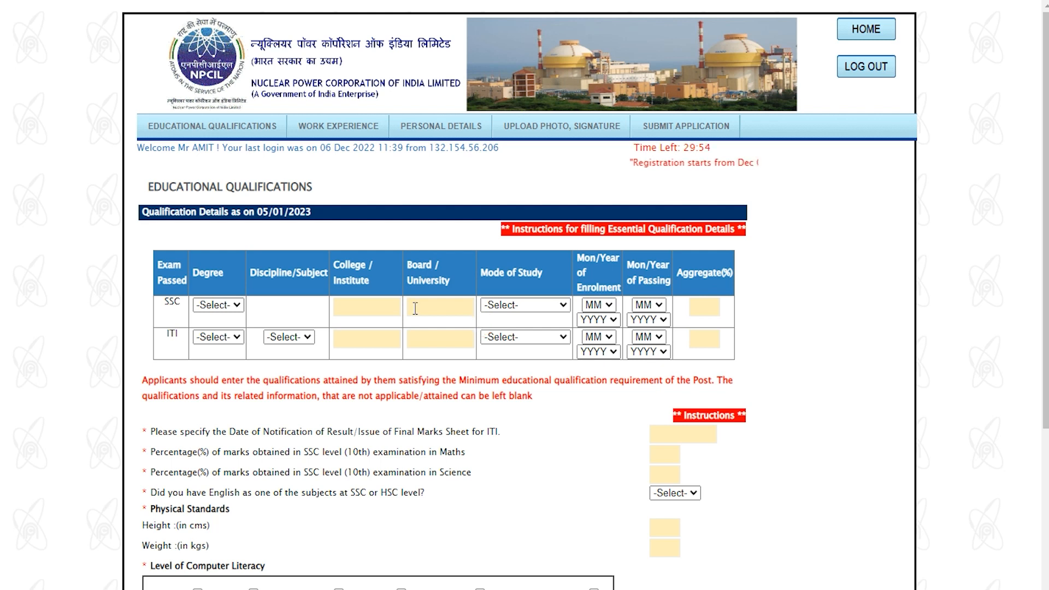
{"action": "scroll", "coordinate": [415, 309], "scroll_direction": "down", "scroll_amount": 5}
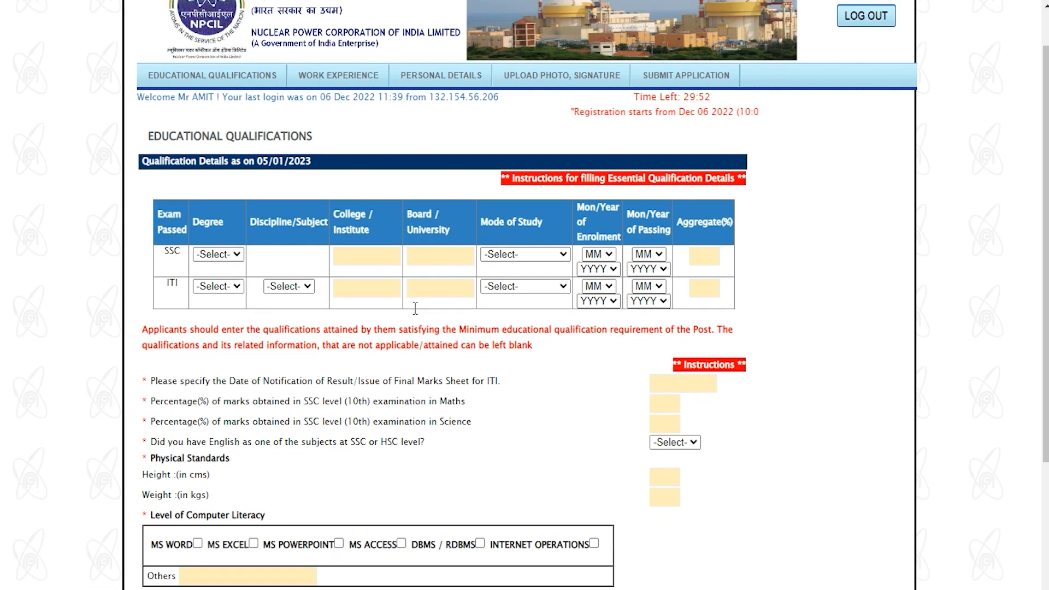
{"action": "left_click", "coordinate": [417, 313]}
{"action": "scroll", "coordinate": [416, 313], "scroll_direction": "up", "scroll_amount": 5}
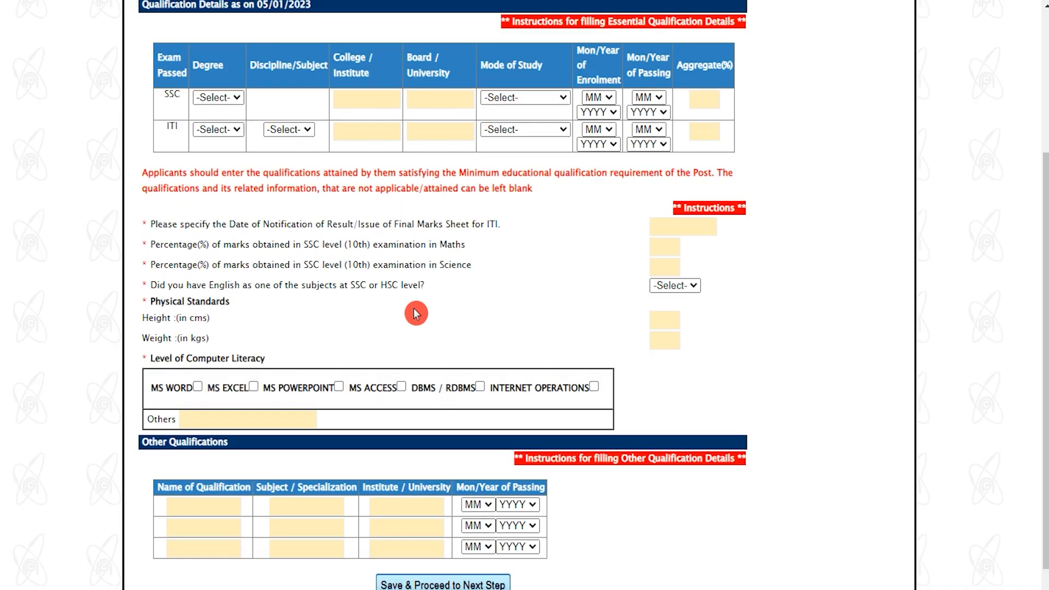
{"action": "left_click_drag", "start_coordinate": [170, 299], "coordinate": [185, 304]}
{"action": "left_click", "coordinate": [218, 305]}
{"action": "left_click", "coordinate": [217, 334]}
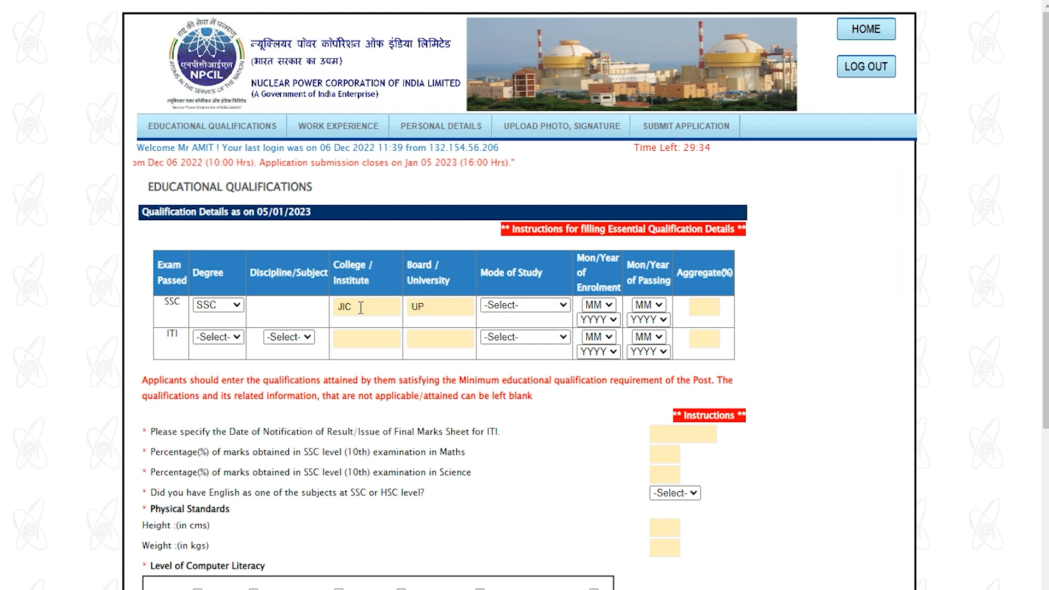
Step: Set the SSC row to Full Time, enrolled 1/2015, passed 1/2017, with 75% aggregate
{"action": "left_click", "coordinate": [529, 309]}
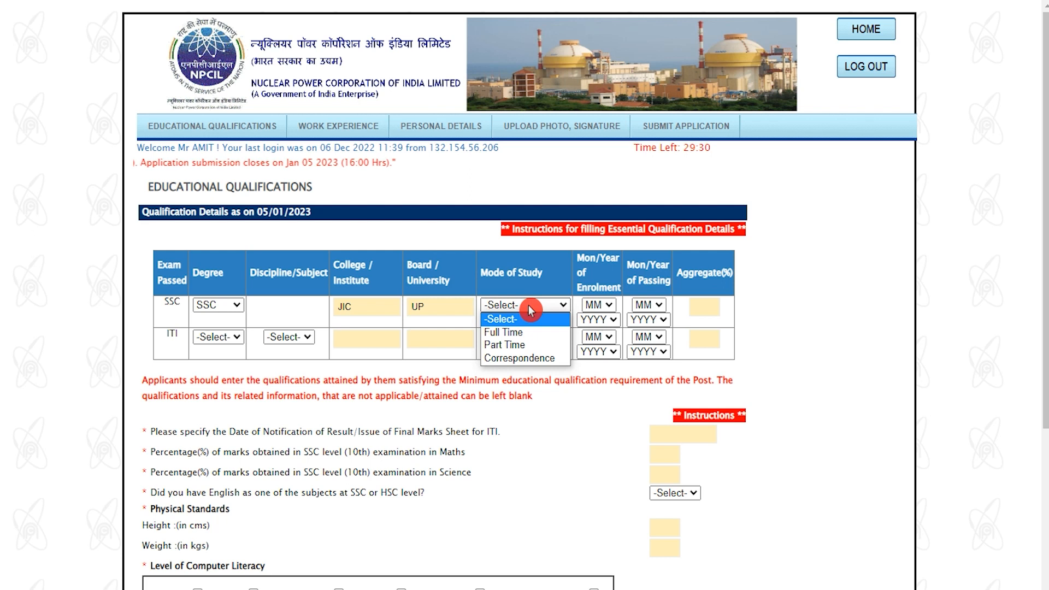
{"action": "left_click", "coordinate": [515, 334]}
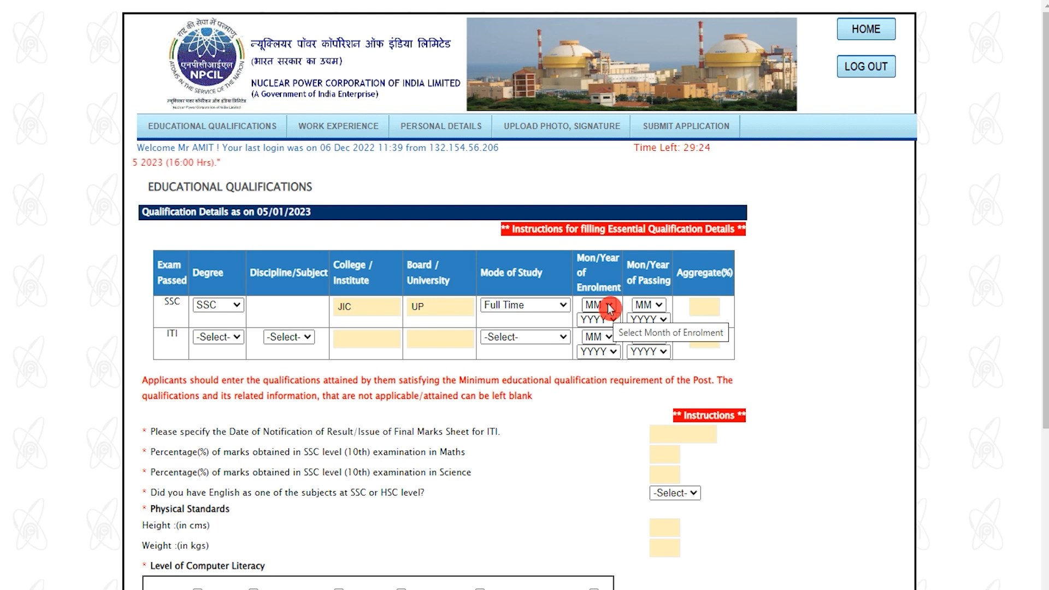
{"action": "left_click", "coordinate": [610, 308]}
{"action": "left_click", "coordinate": [595, 332]}
{"action": "left_click", "coordinate": [601, 319]}
{"action": "left_click", "coordinate": [593, 376]}
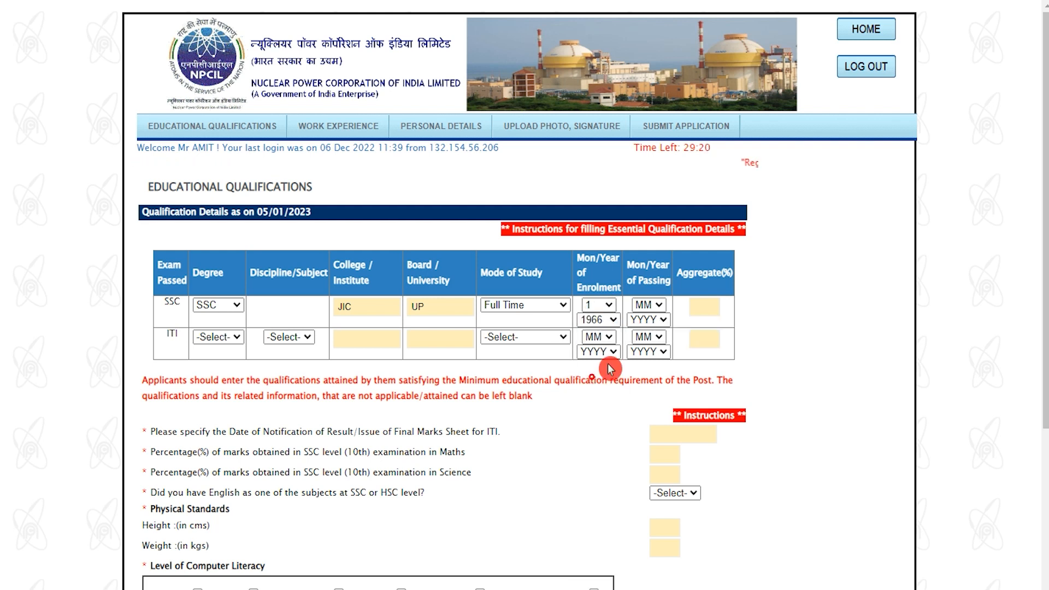
{"action": "left_click", "coordinate": [648, 305]}
{"action": "left_click", "coordinate": [642, 336]}
{"action": "left_click", "coordinate": [651, 321]}
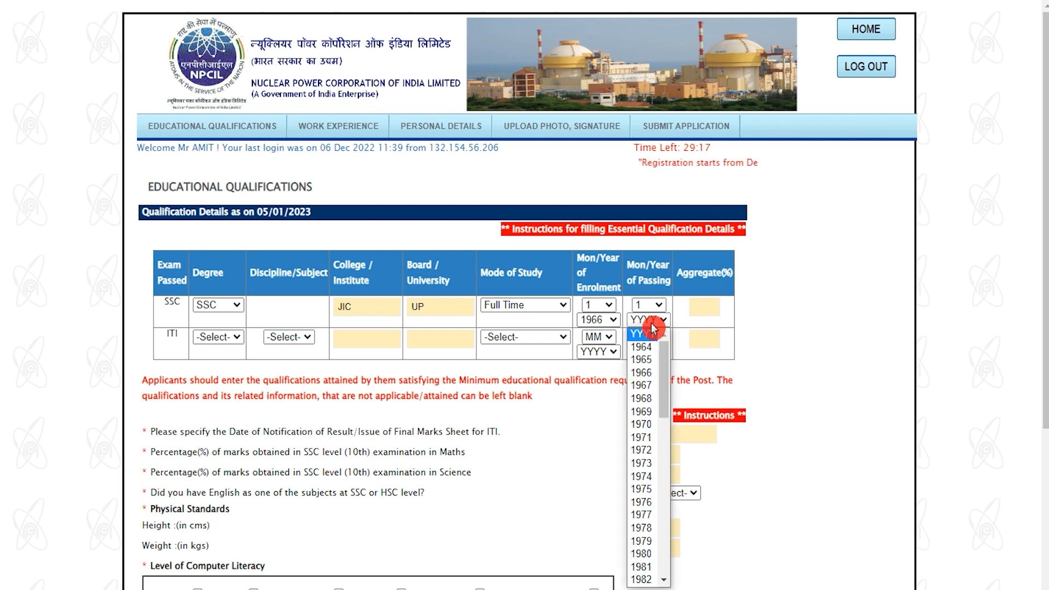
{"action": "left_click", "coordinate": [645, 360]}
{"action": "left_click", "coordinate": [699, 306]}
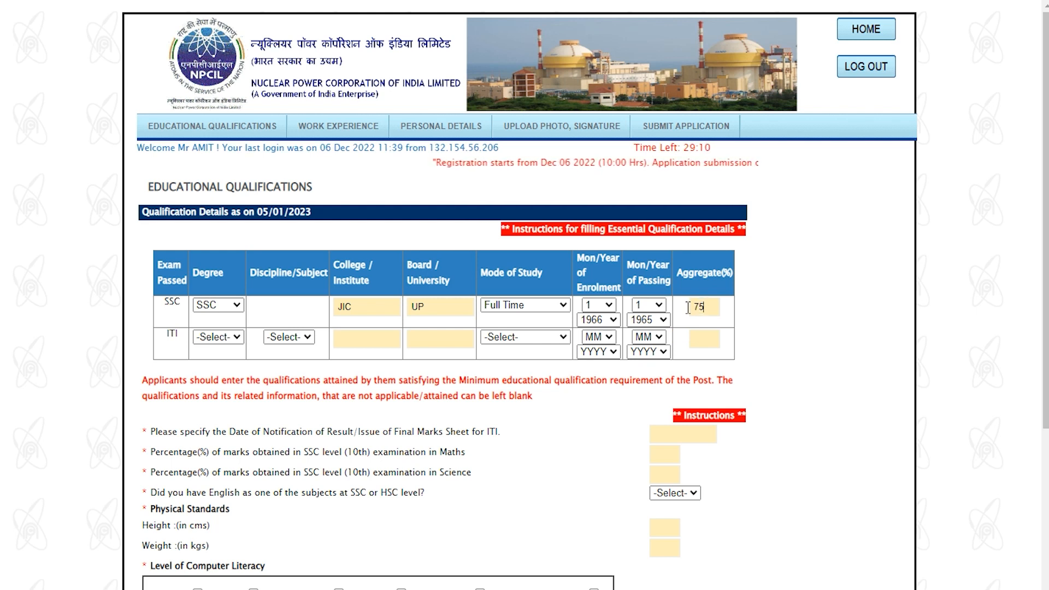
Step: Add an ITI Fitter row from NICT, Full Time 2016–2017, with 80% aggregate
{"action": "left_click", "coordinate": [214, 337]}
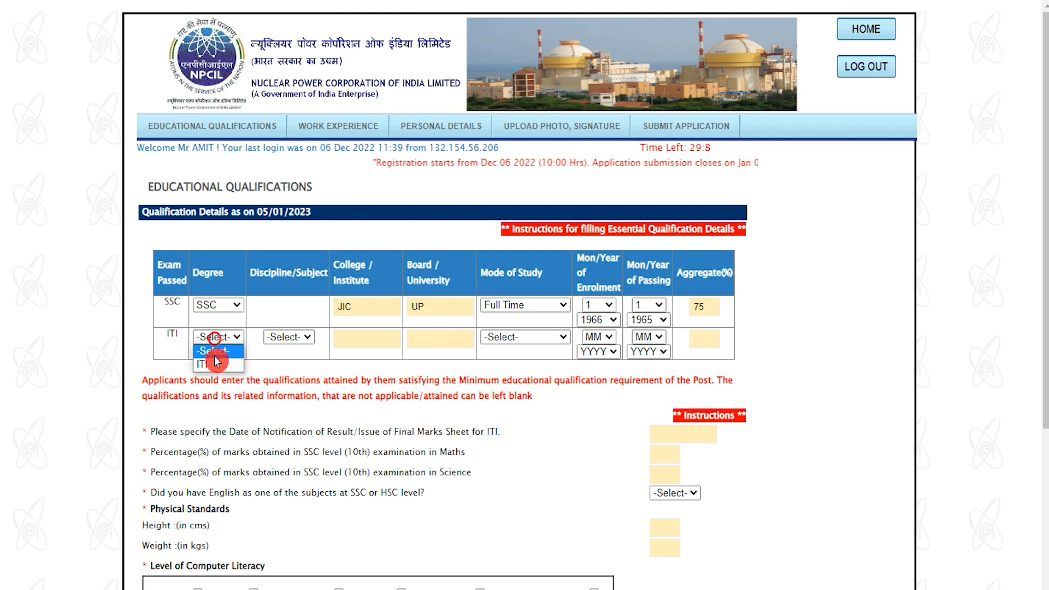
{"action": "left_click", "coordinate": [217, 363]}
{"action": "left_click", "coordinate": [286, 338]}
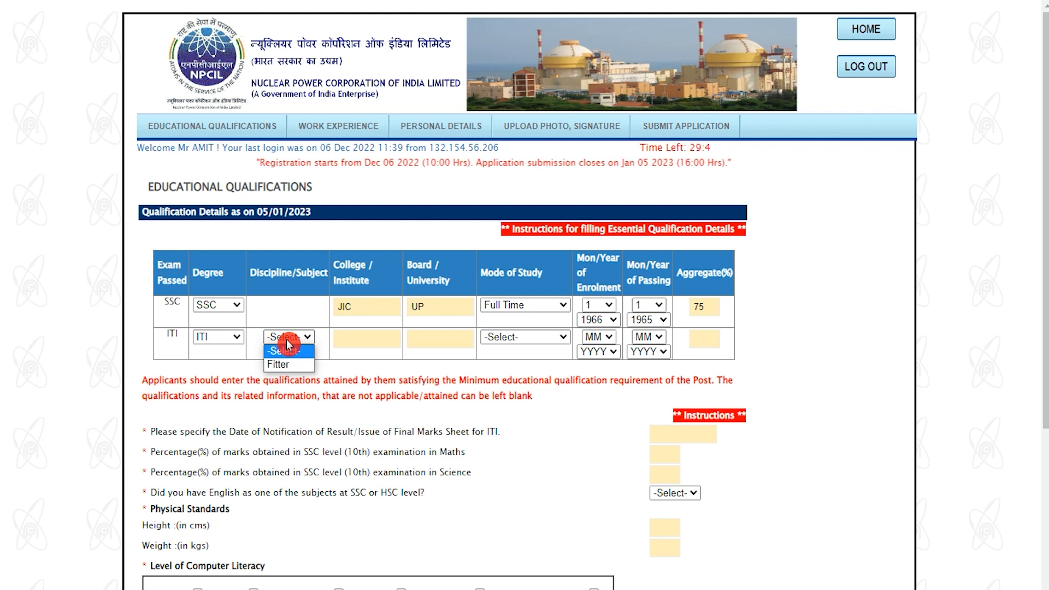
{"action": "left_click", "coordinate": [290, 365]}
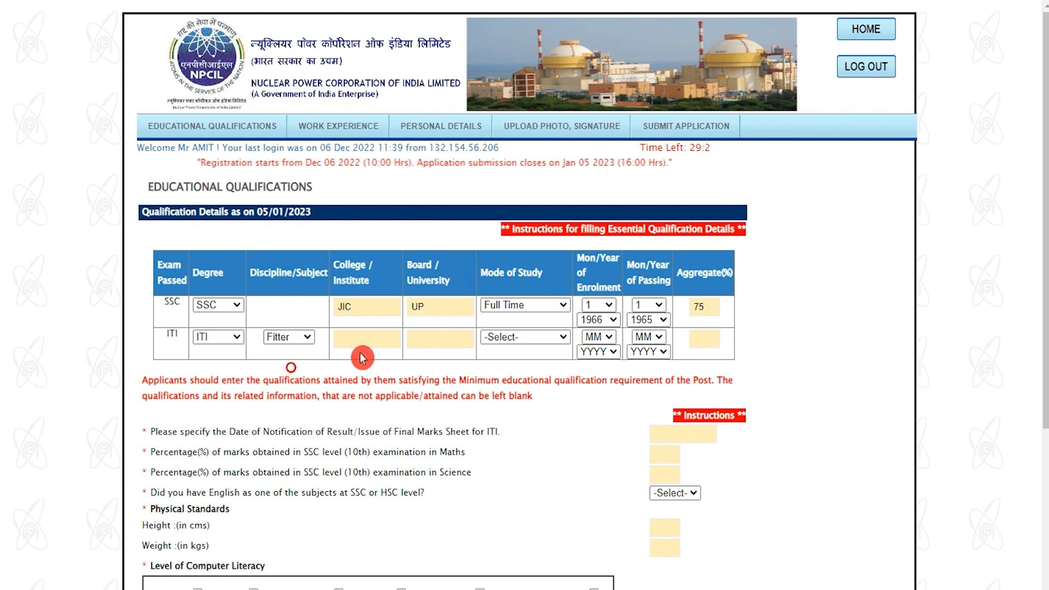
{"action": "left_click", "coordinate": [369, 341]}
{"action": "type", "text": "NICT"}
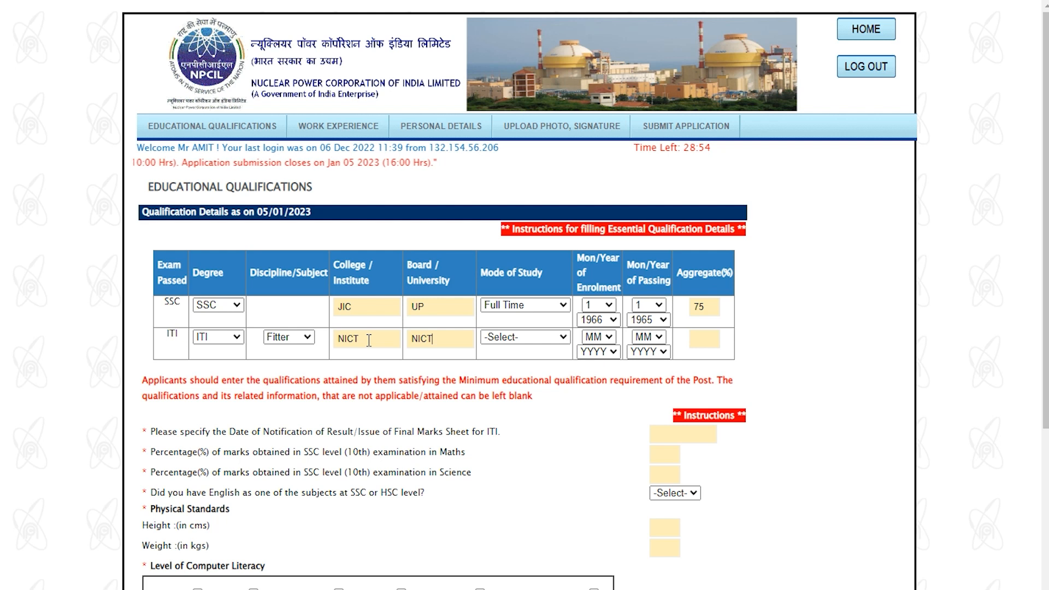
{"action": "left_click", "coordinate": [530, 338]}
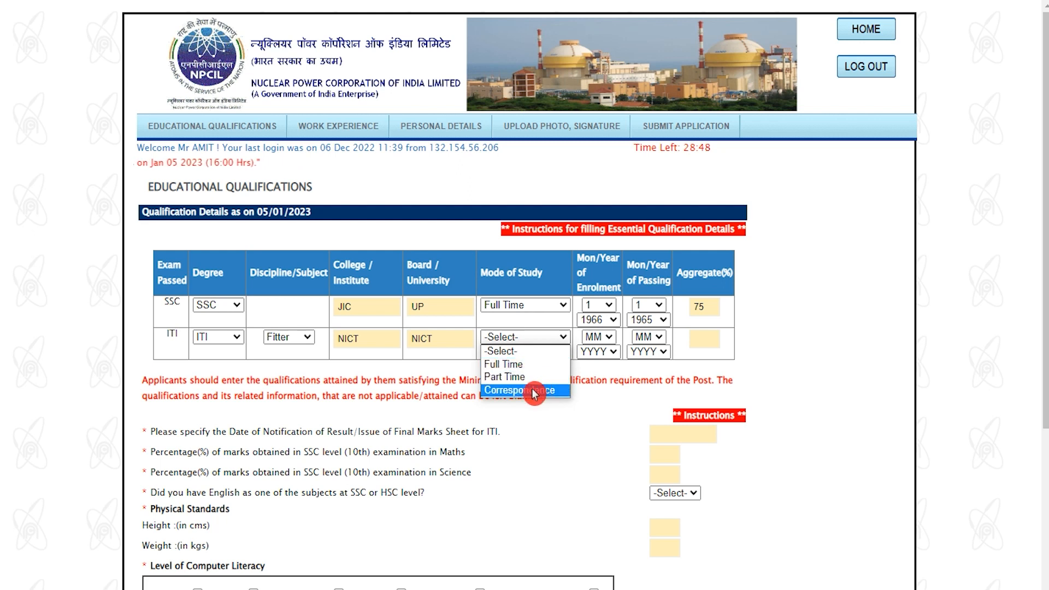
{"action": "left_click", "coordinate": [512, 366]}
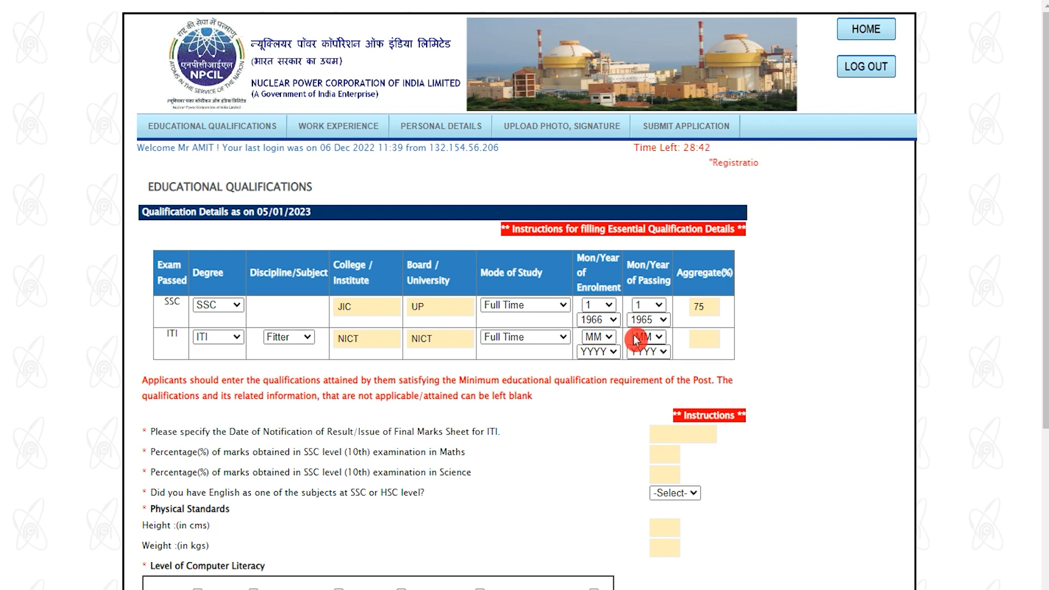
{"action": "left_click", "coordinate": [703, 339]}
{"action": "type", "text": "80"}
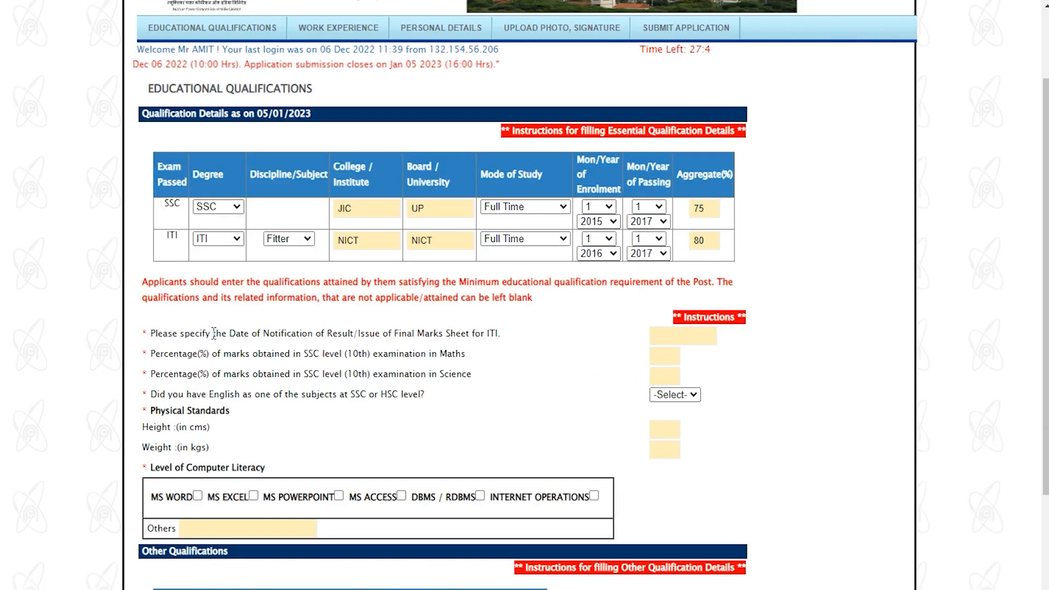
Step: Set the ITI result date to 06/01/1969 and enter SSC Maths 80% and Science 70%
{"action": "left_click_drag", "start_coordinate": [196, 334], "coordinate": [424, 334]}
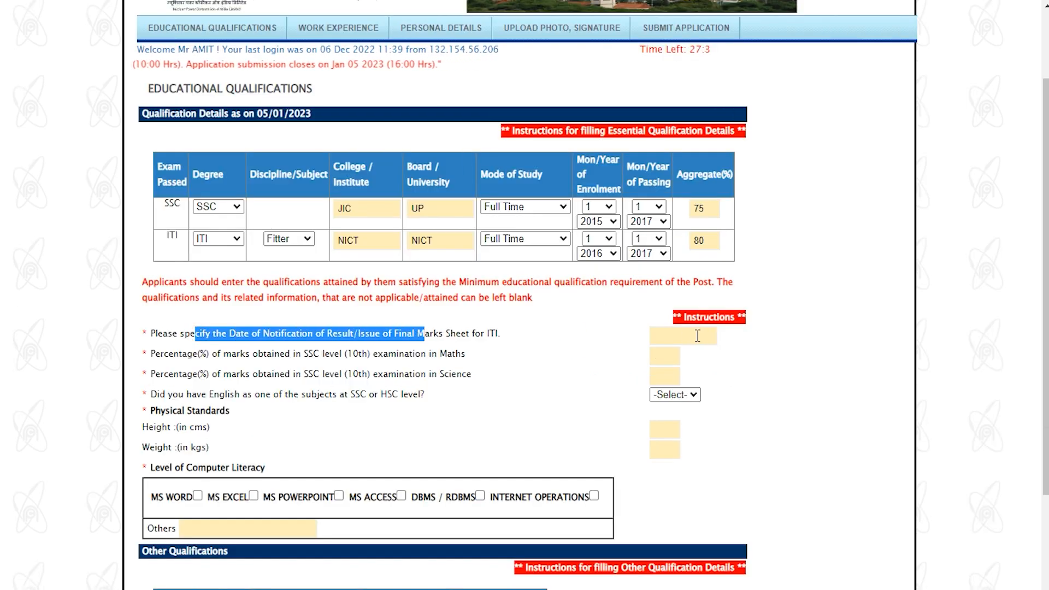
{"action": "left_click", "coordinate": [698, 336]}
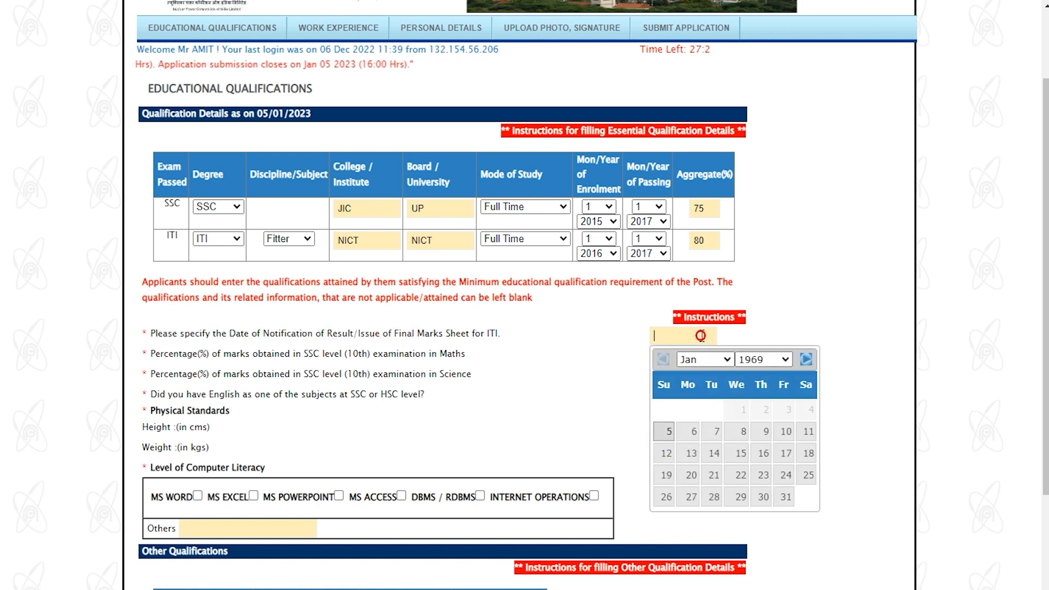
{"action": "left_click", "coordinate": [693, 433]}
{"action": "left_click_drag", "start_coordinate": [180, 353], "coordinate": [380, 350]}
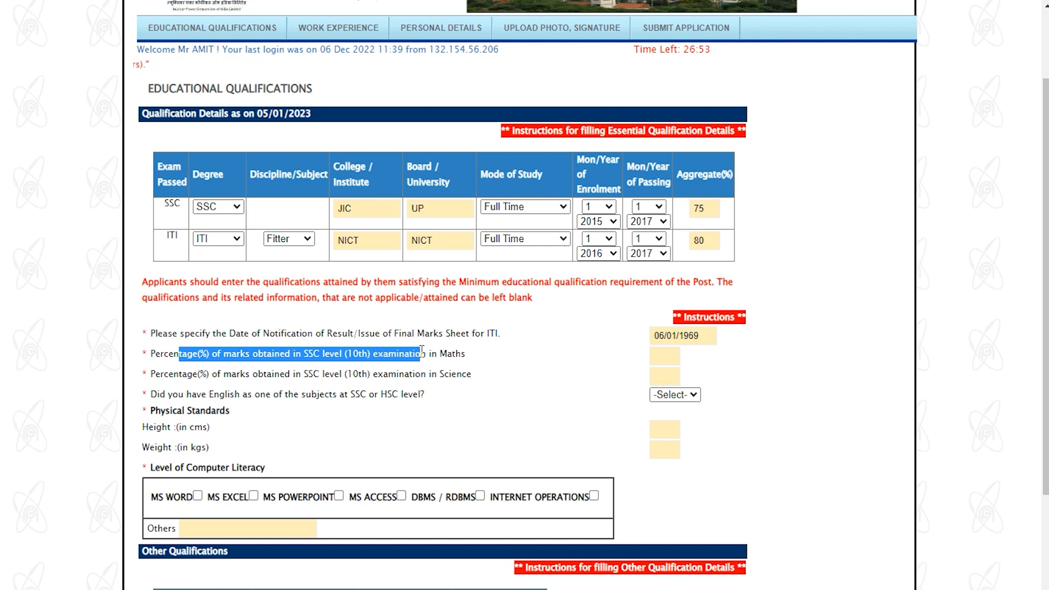
{"action": "left_click", "coordinate": [664, 357]}
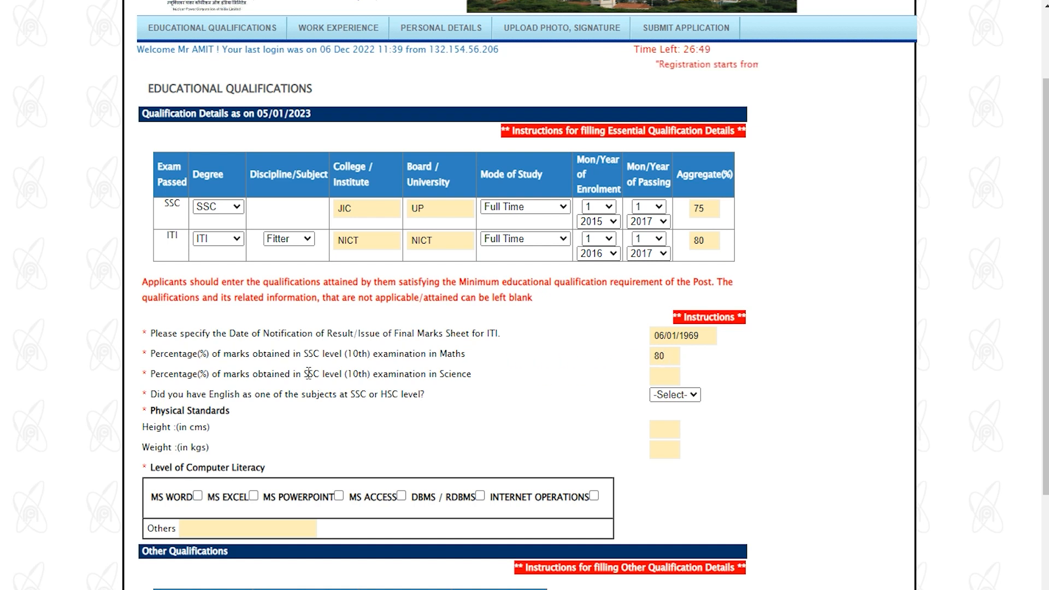
{"action": "left_click_drag", "start_coordinate": [275, 375], "coordinate": [420, 374]}
{"action": "left_click", "coordinate": [666, 374]}
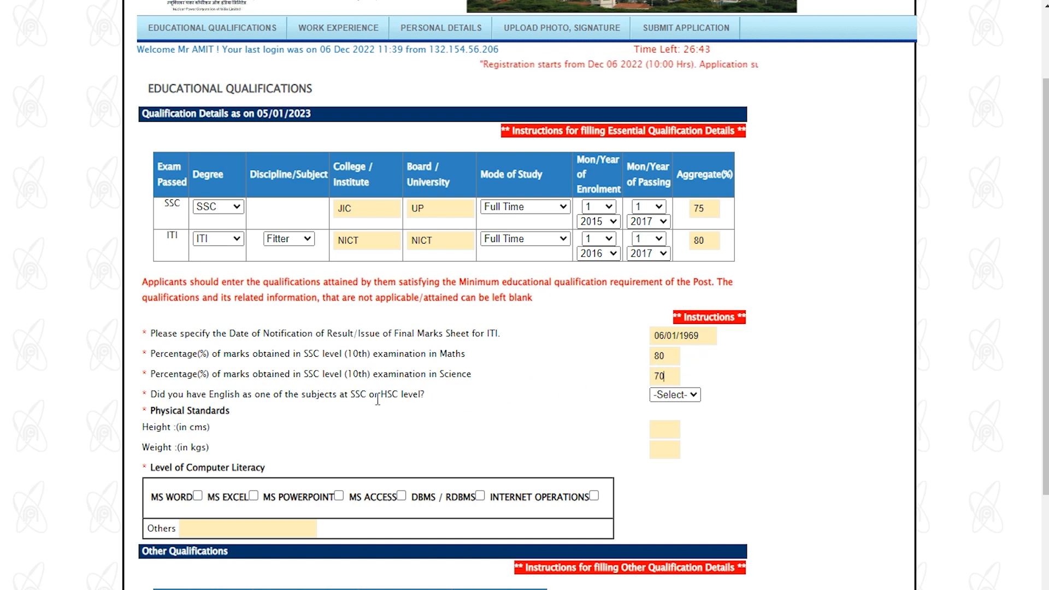
Step: Answer YES to having studied English at SSC/HSC level
{"action": "left_click_drag", "start_coordinate": [214, 397], "coordinate": [240, 398]}
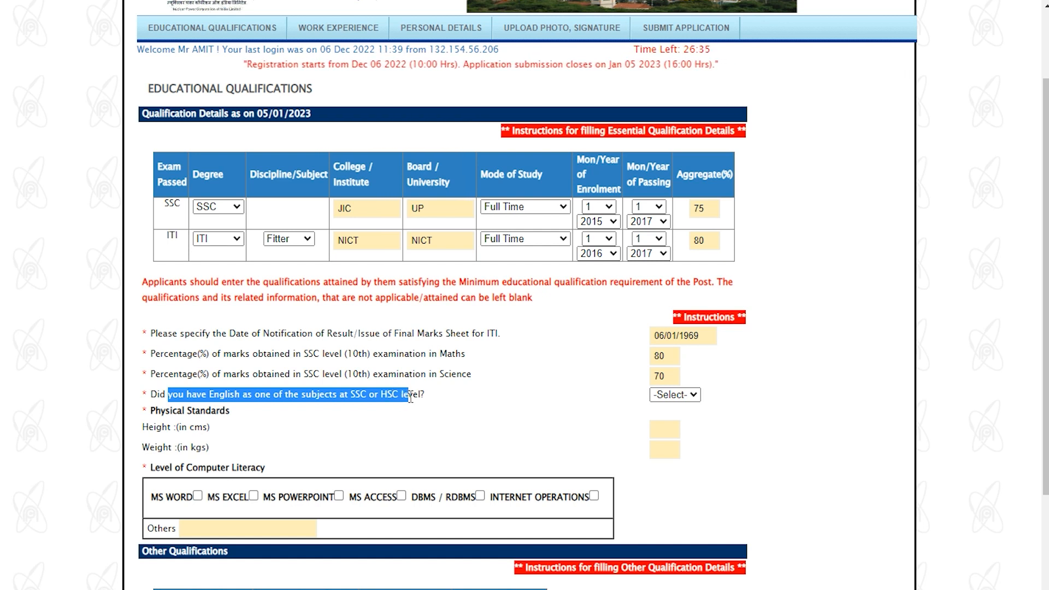
{"action": "left_click", "coordinate": [383, 395]}
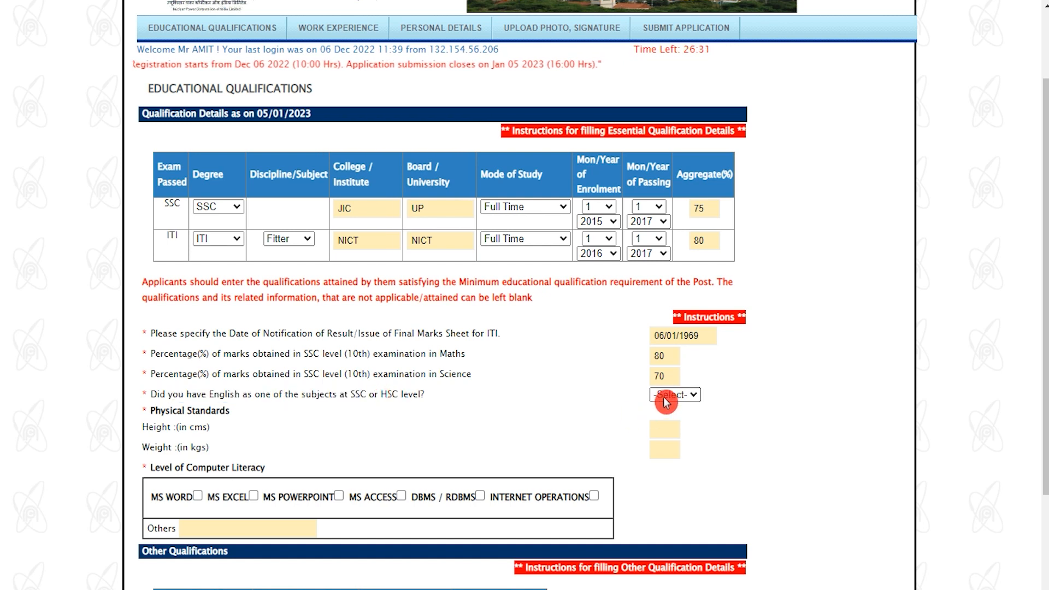
{"action": "left_click", "coordinate": [675, 394]}
{"action": "left_click", "coordinate": [667, 423]}
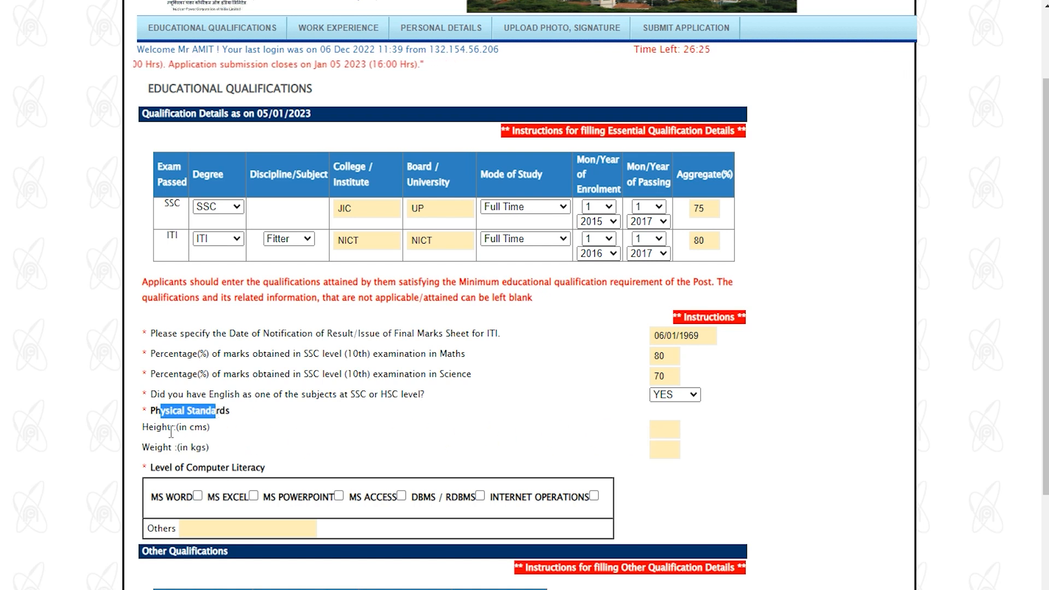
{"action": "left_click_drag", "start_coordinate": [157, 428], "coordinate": [217, 430]}
Step: Enter height 180 cm and tick MS WORD, MS EXCEL, MS POWERPOINT, DBMS / RDBMS and INTERNET OPERATIONS
{"action": "left_click", "coordinate": [668, 434]}
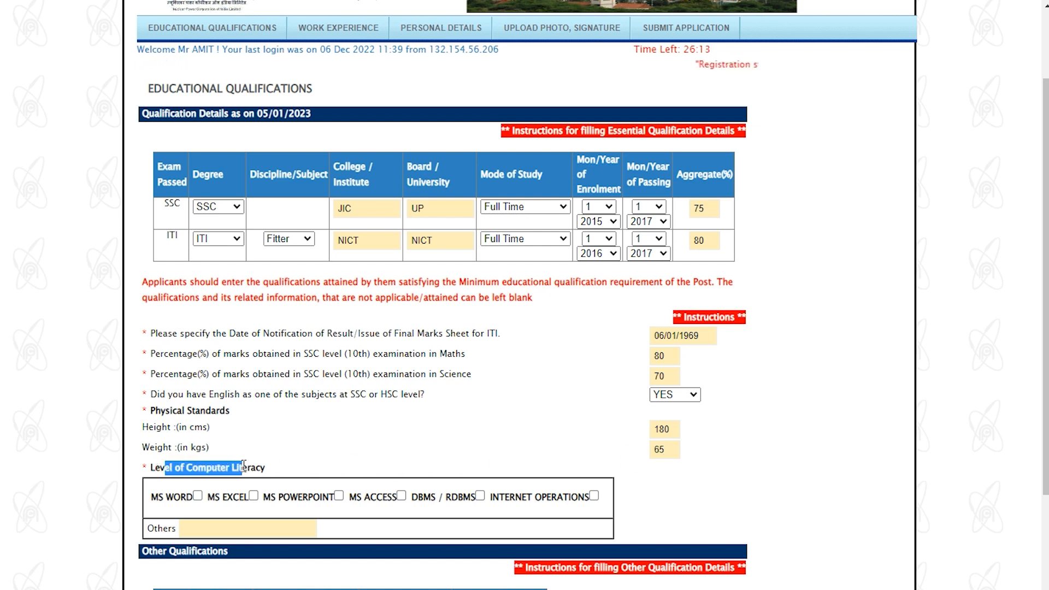
{"action": "left_click", "coordinate": [198, 497]}
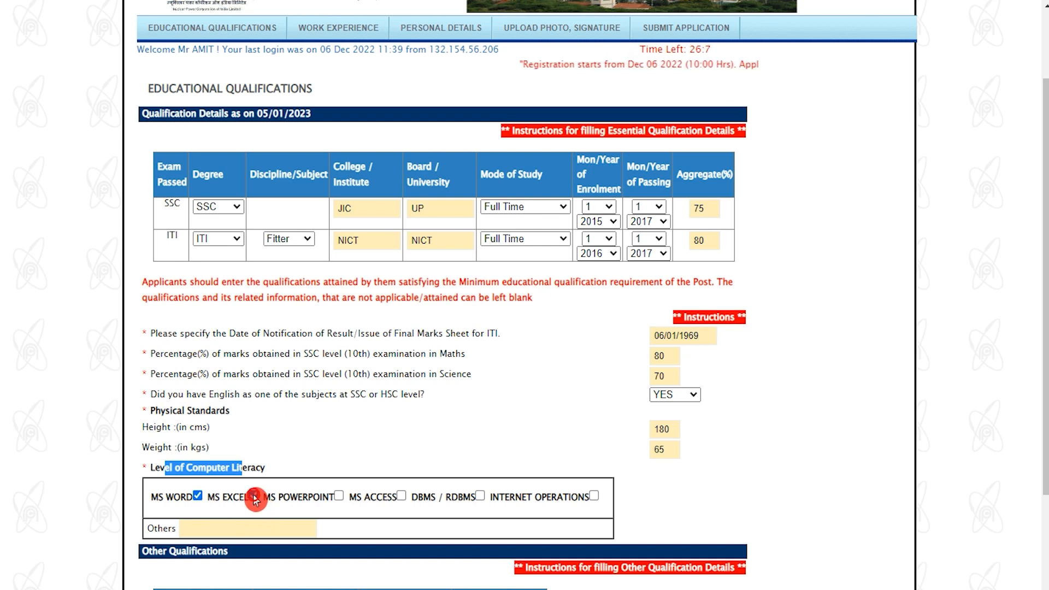
{"action": "left_click", "coordinate": [339, 495]}
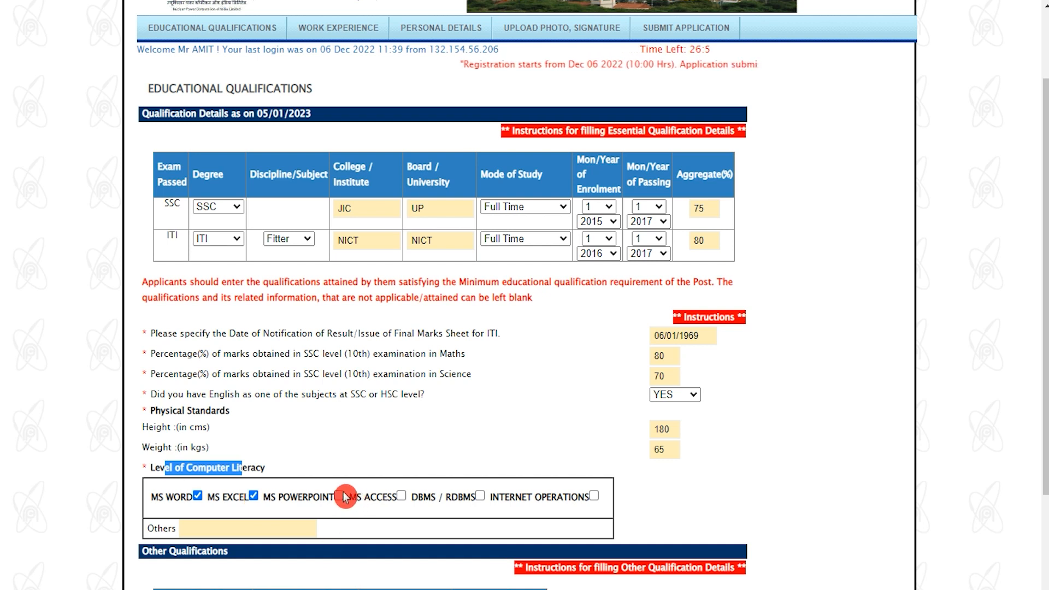
{"action": "left_click", "coordinate": [400, 496]}
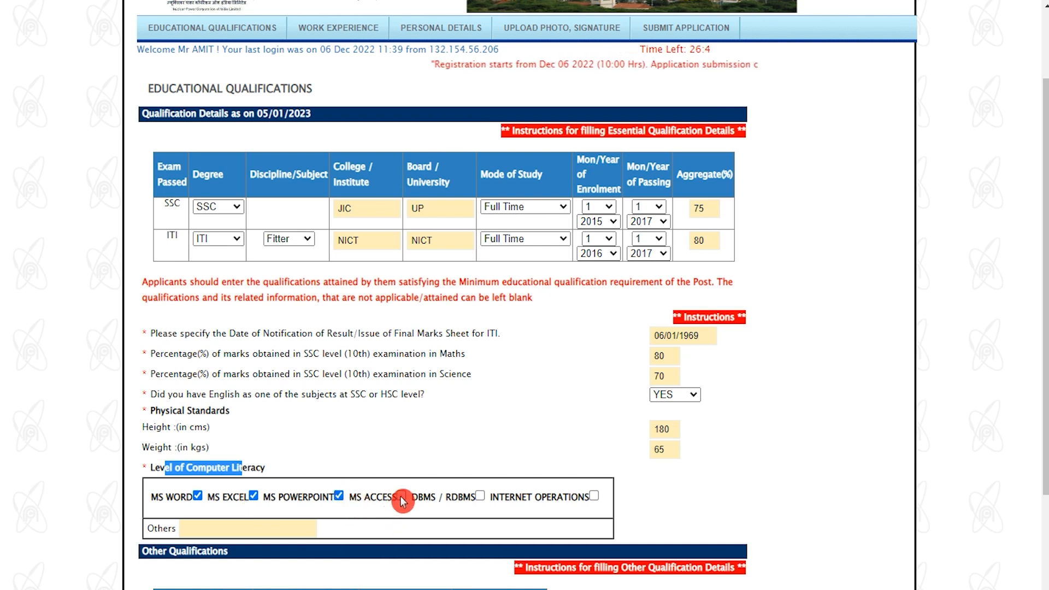
{"action": "left_click", "coordinate": [481, 496]}
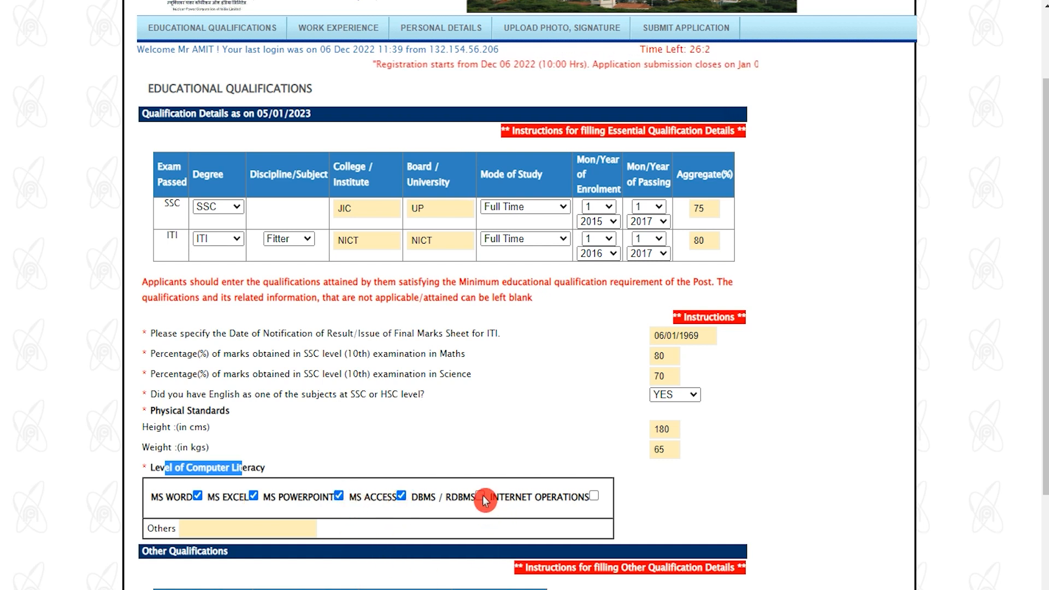
{"action": "left_click", "coordinate": [596, 500]}
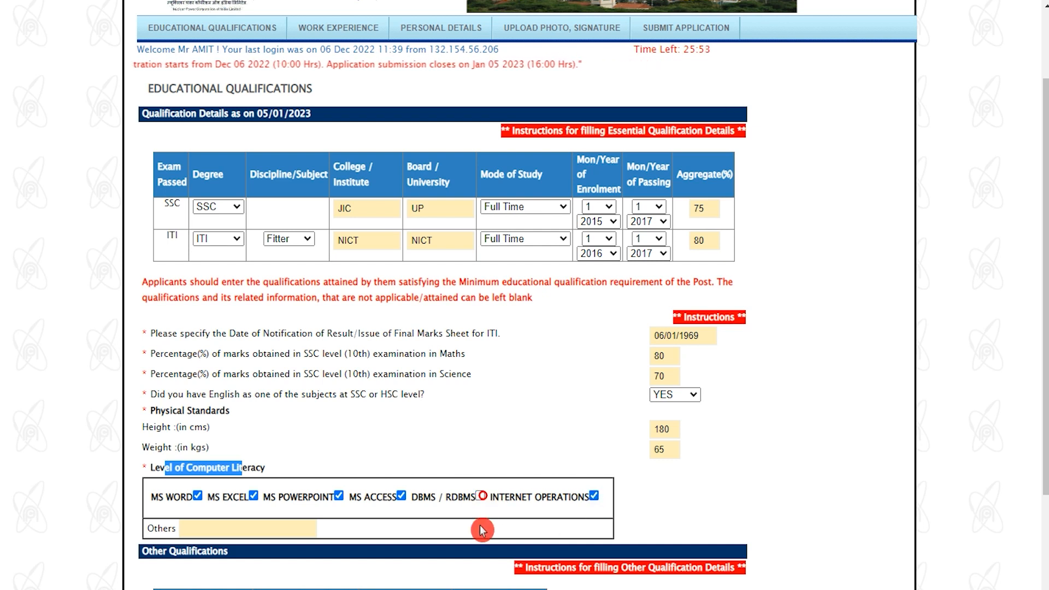
Step: Save the qualifications and proceed to the Work Experience page
{"action": "scroll", "coordinate": [518, 517], "scroll_direction": "down", "scroll_amount": 1}
{"action": "scroll", "coordinate": [518, 517], "scroll_direction": "down", "scroll_amount": 3}
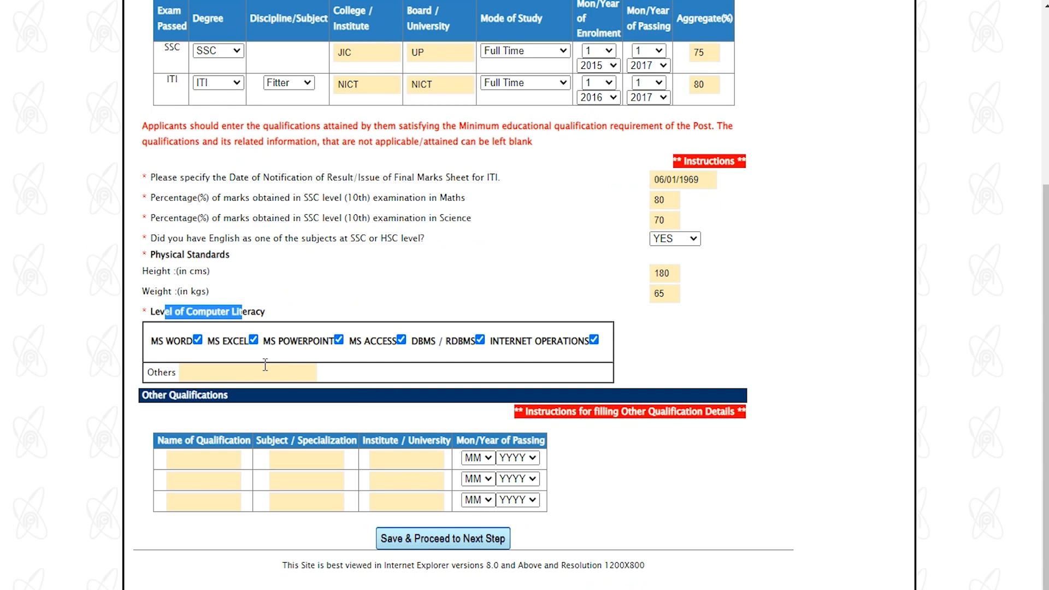
{"action": "left_click", "coordinate": [231, 370]}
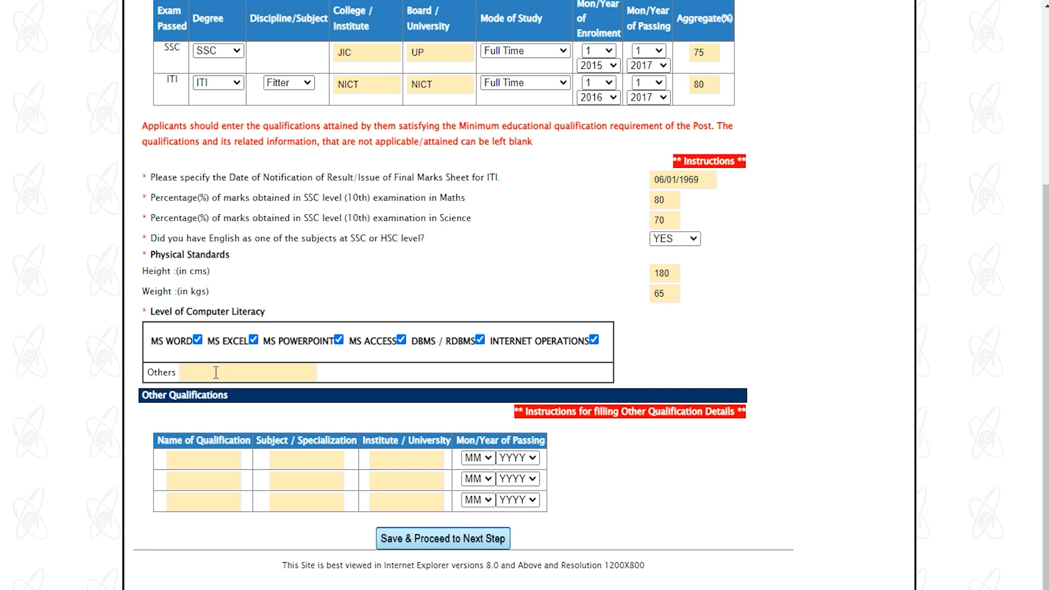
{"action": "left_click_drag", "start_coordinate": [143, 401], "coordinate": [190, 402]}
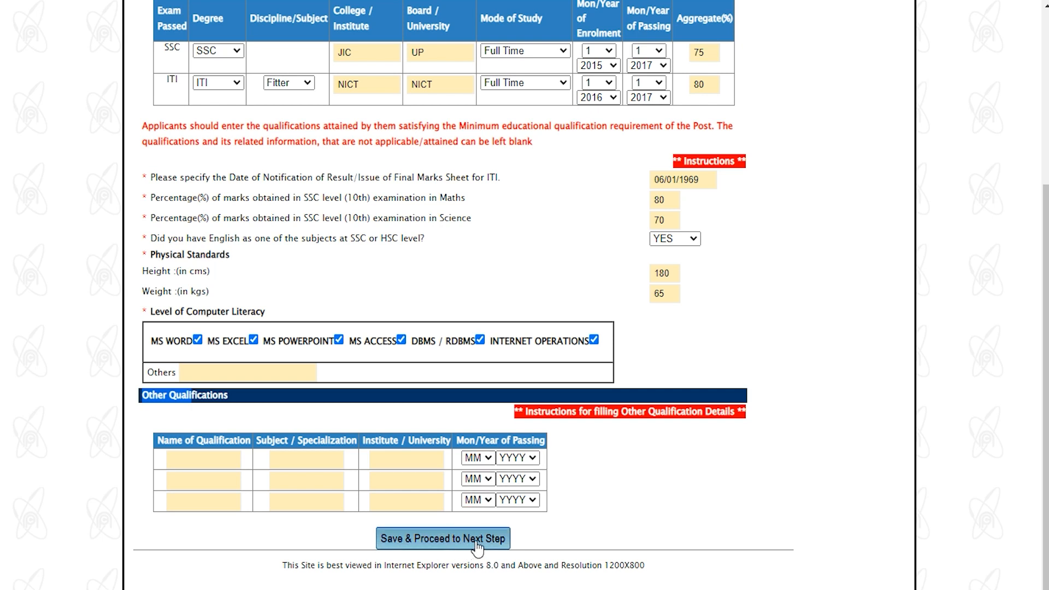
{"action": "left_click", "coordinate": [476, 540]}
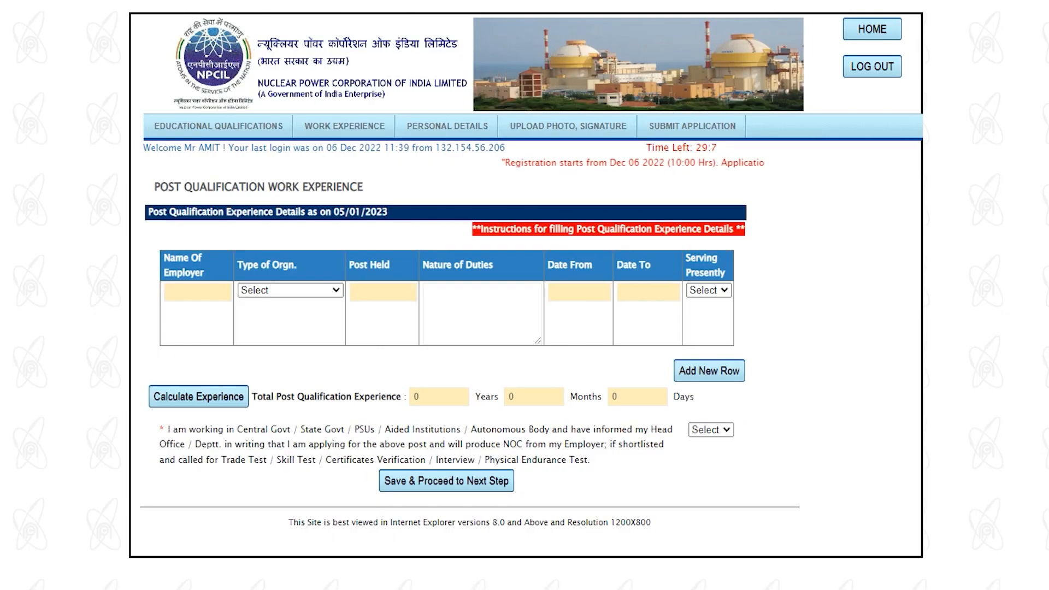
Step: Leave the Work Experience entry blank and save, moving on to Personal Details
{"action": "left_click_drag", "start_coordinate": [164, 187], "coordinate": [351, 188]}
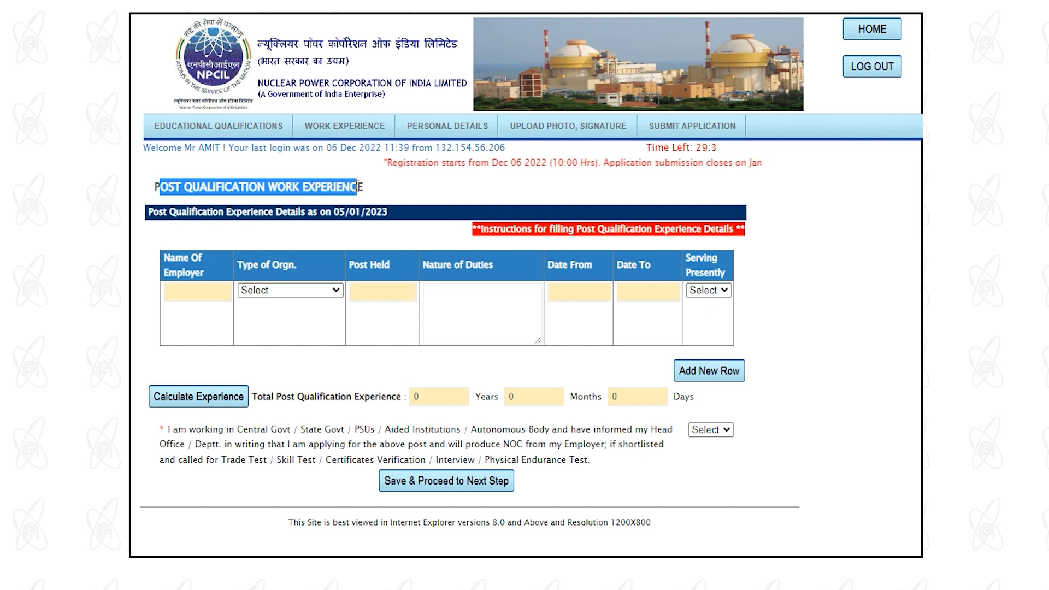
{"action": "left_click", "coordinate": [301, 295]}
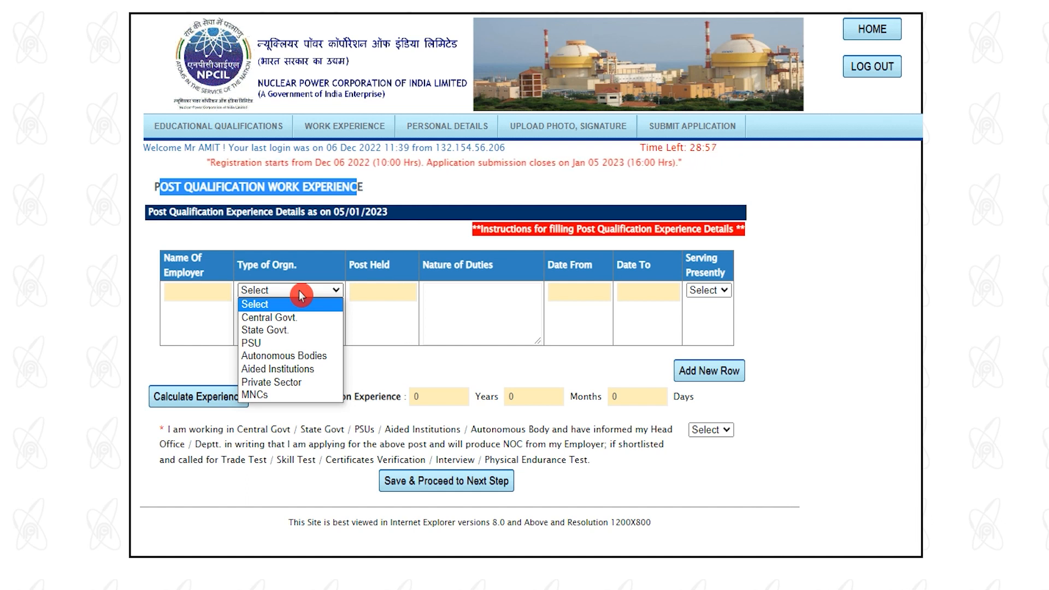
{"action": "left_click", "coordinate": [302, 295]}
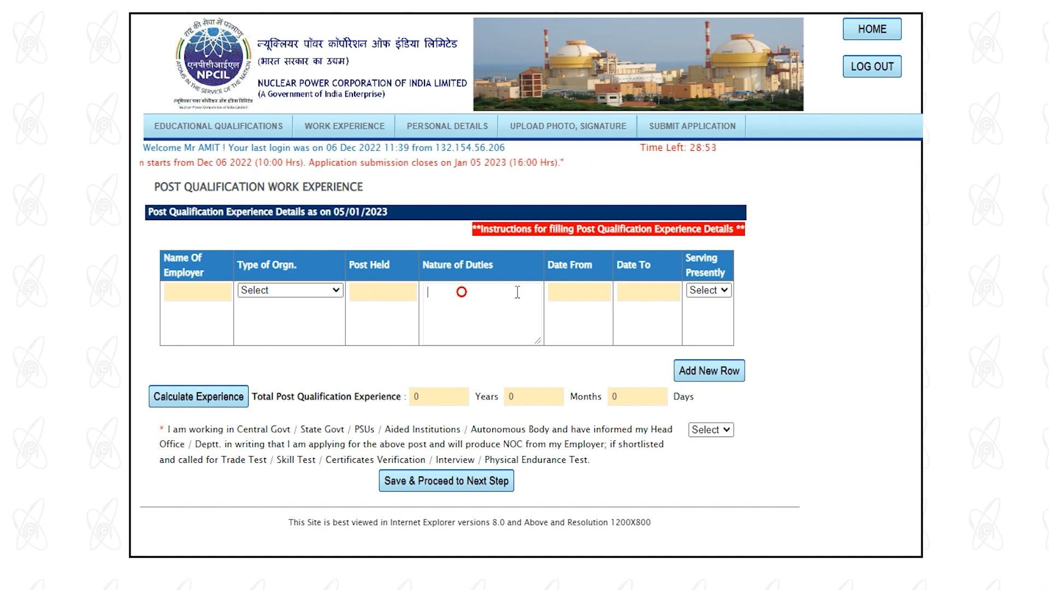
{"action": "left_click", "coordinate": [571, 292]}
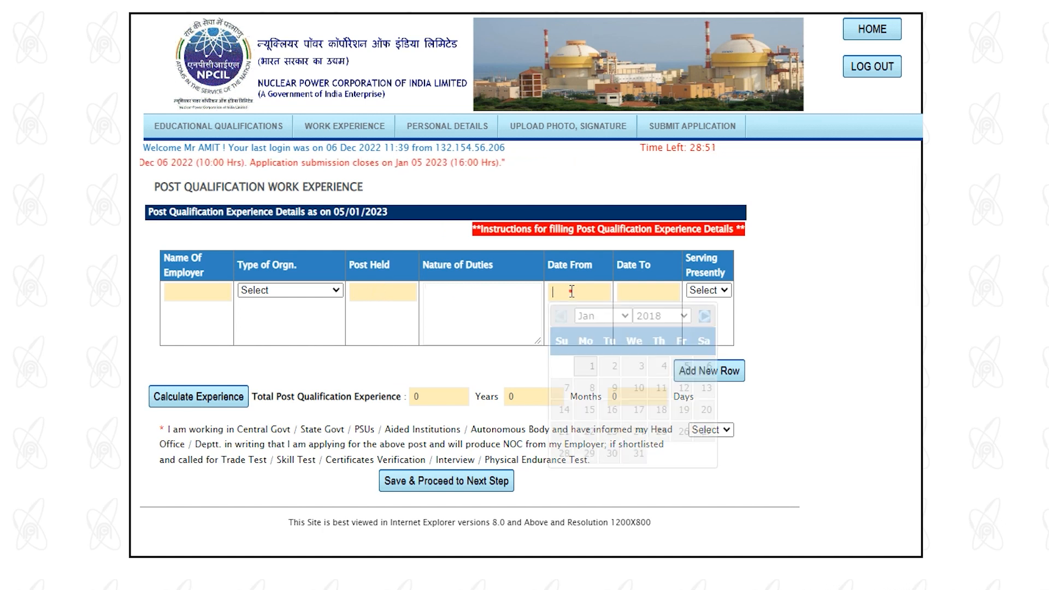
{"action": "left_click", "coordinate": [642, 291]}
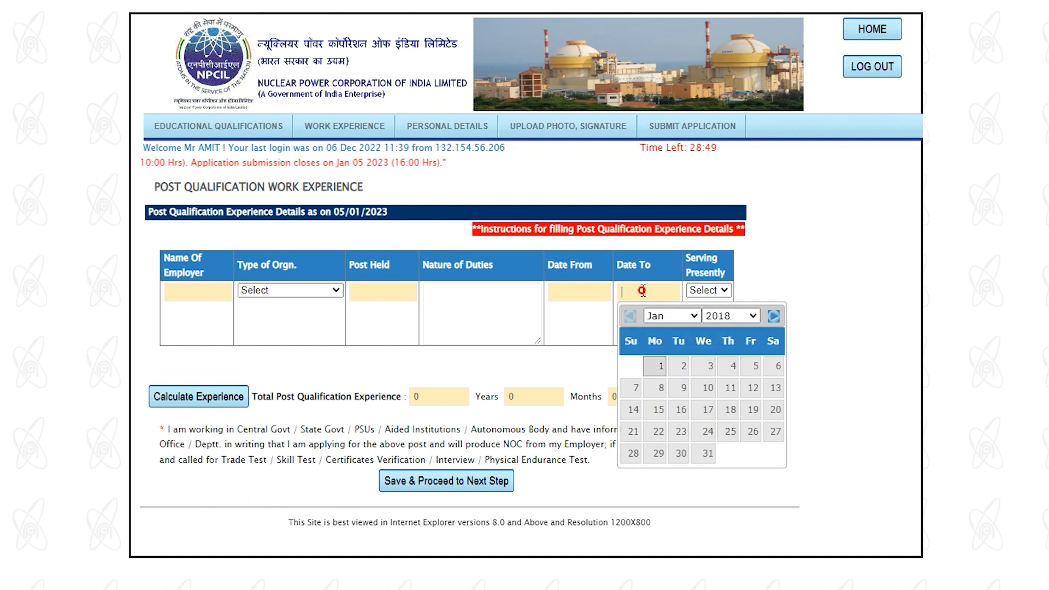
{"action": "left_click", "coordinate": [703, 295]}
{"action": "left_click", "coordinate": [713, 295]}
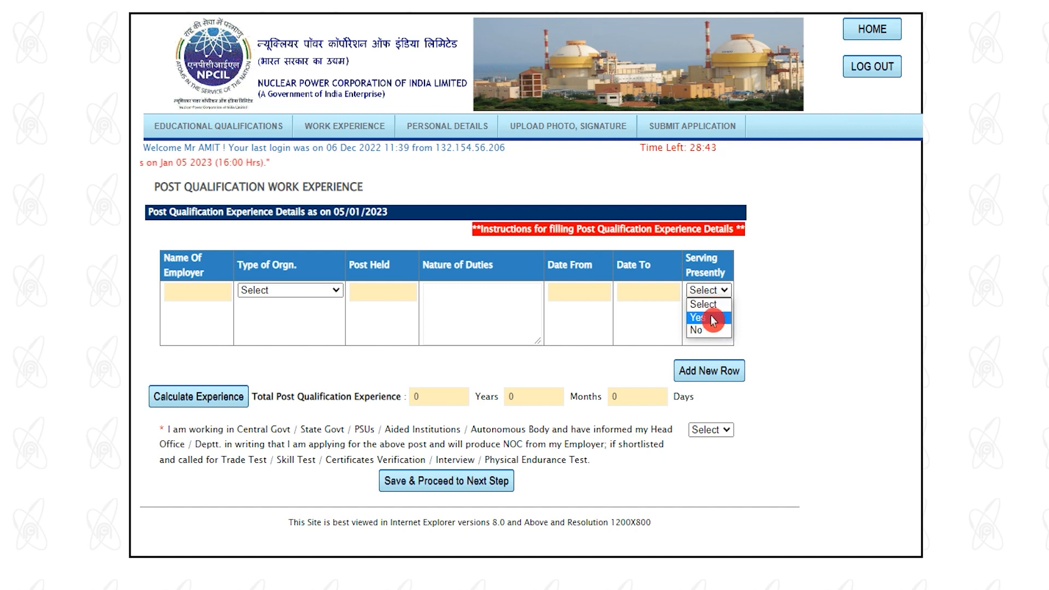
{"action": "left_click", "coordinate": [779, 333]}
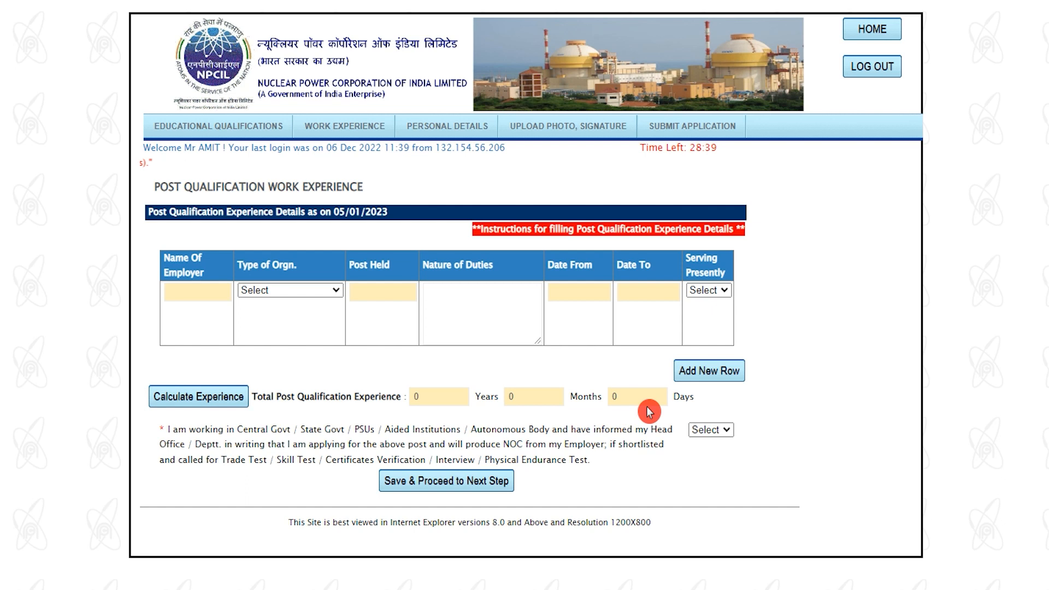
{"action": "left_click", "coordinate": [445, 483]}
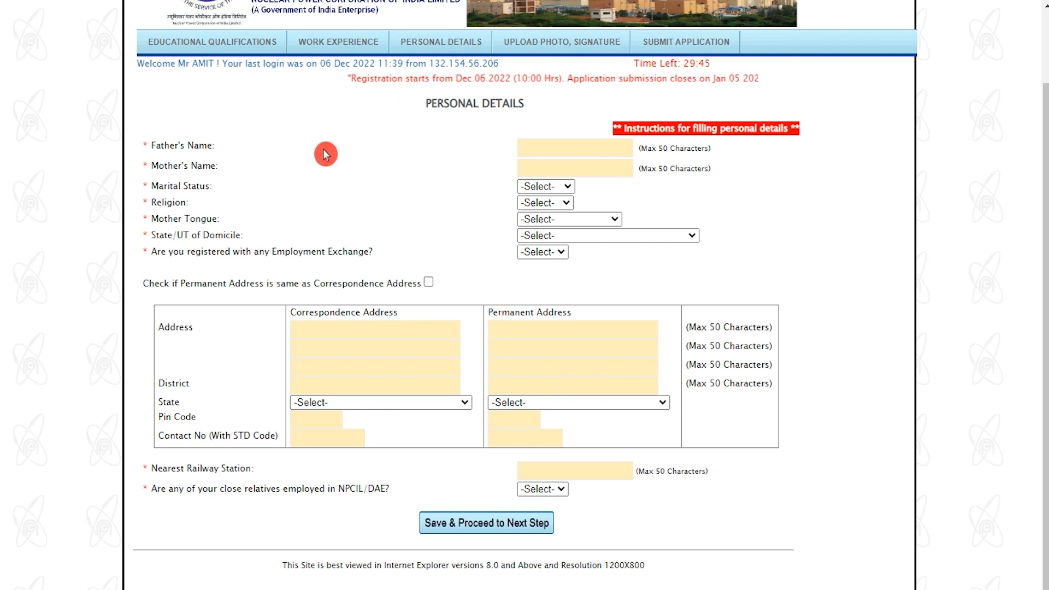
Step: Enter the father's and mother's names in Personal Details
{"action": "scroll", "coordinate": [437, 182], "scroll_direction": "up", "scroll_amount": 2}
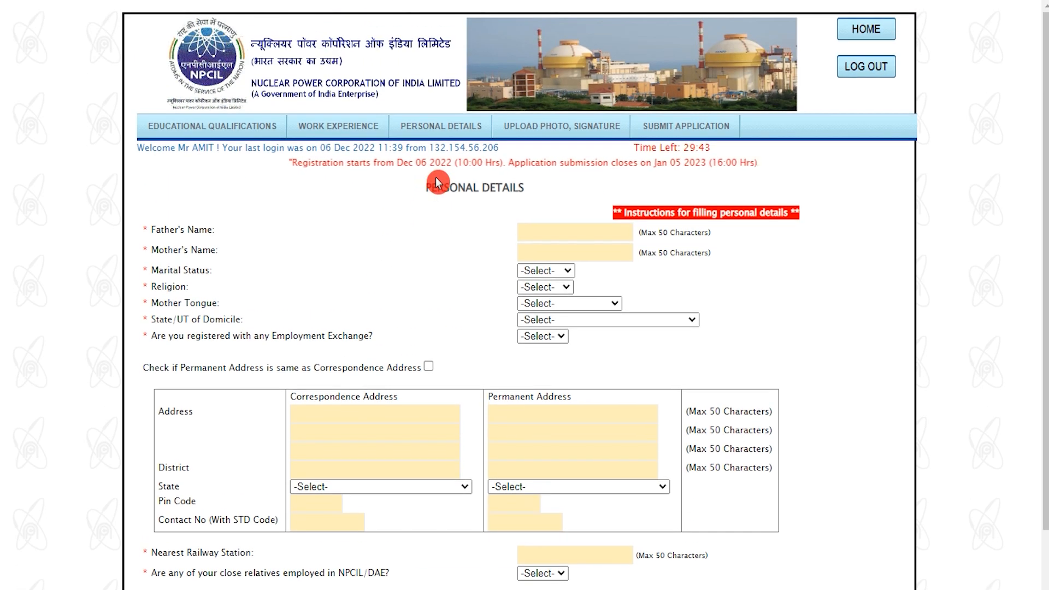
{"action": "left_click_drag", "start_coordinate": [430, 188], "coordinate": [521, 188]}
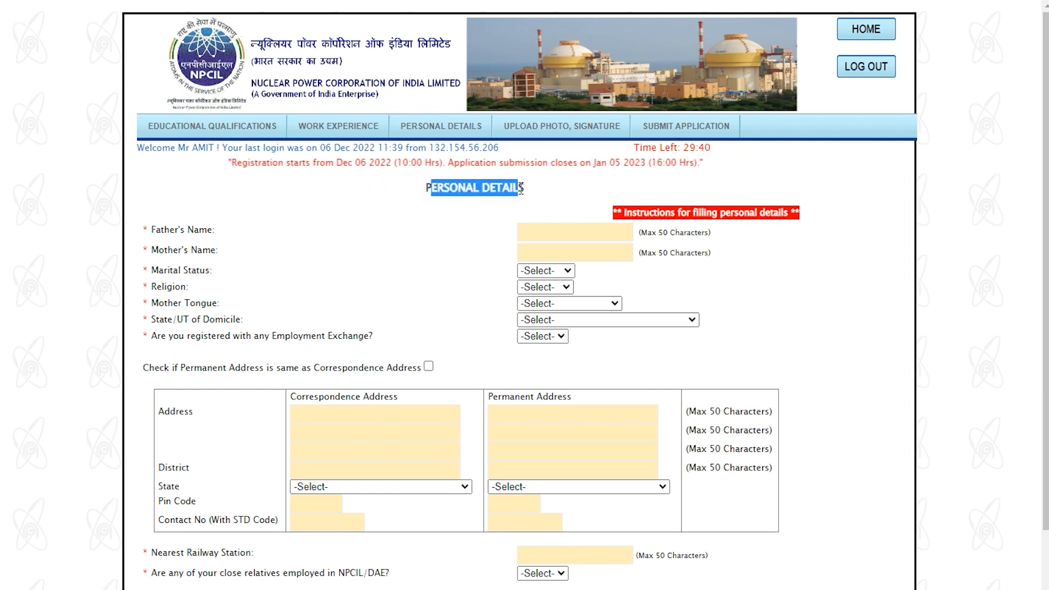
{"action": "left_click_drag", "start_coordinate": [160, 229], "coordinate": [467, 240]}
{"action": "left_click", "coordinate": [556, 235]}
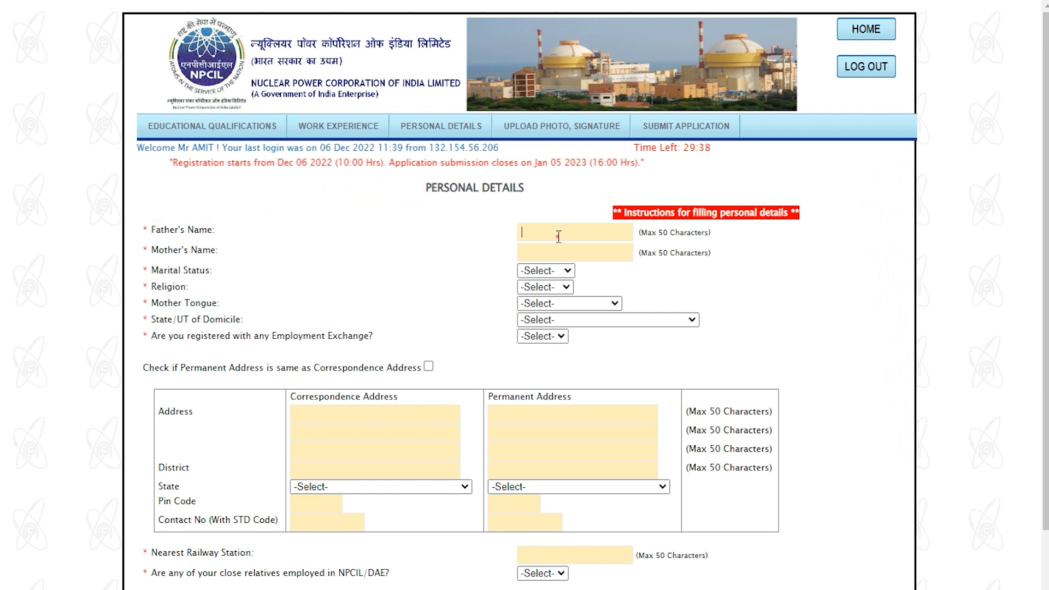
{"action": "type", "text": "ROHAN"}
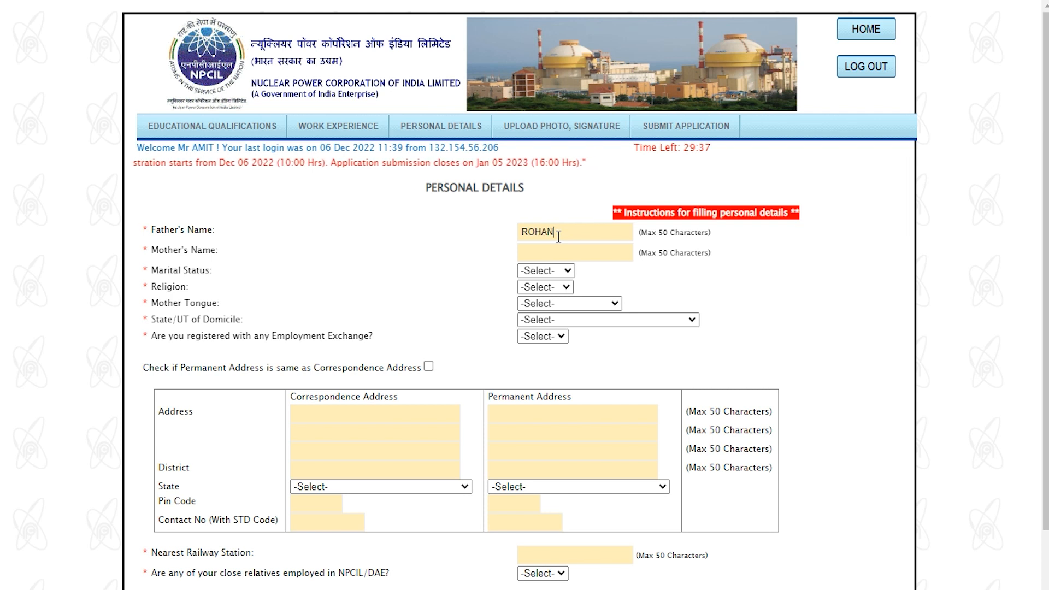
{"action": "left_click_drag", "start_coordinate": [161, 251], "coordinate": [362, 254]}
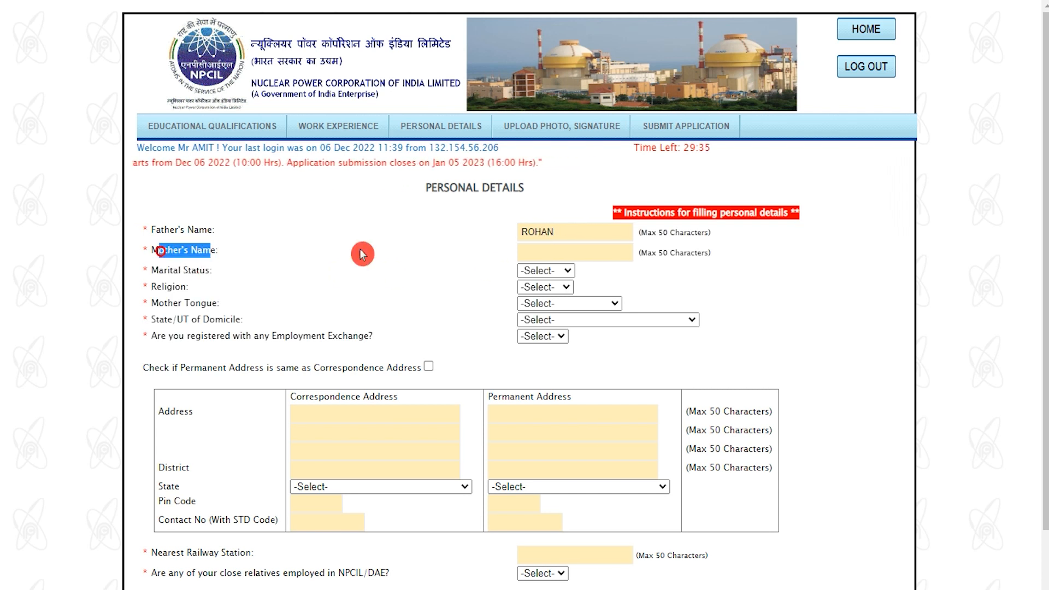
{"action": "left_click", "coordinate": [526, 253]}
{"action": "type", "text": "REENA"}
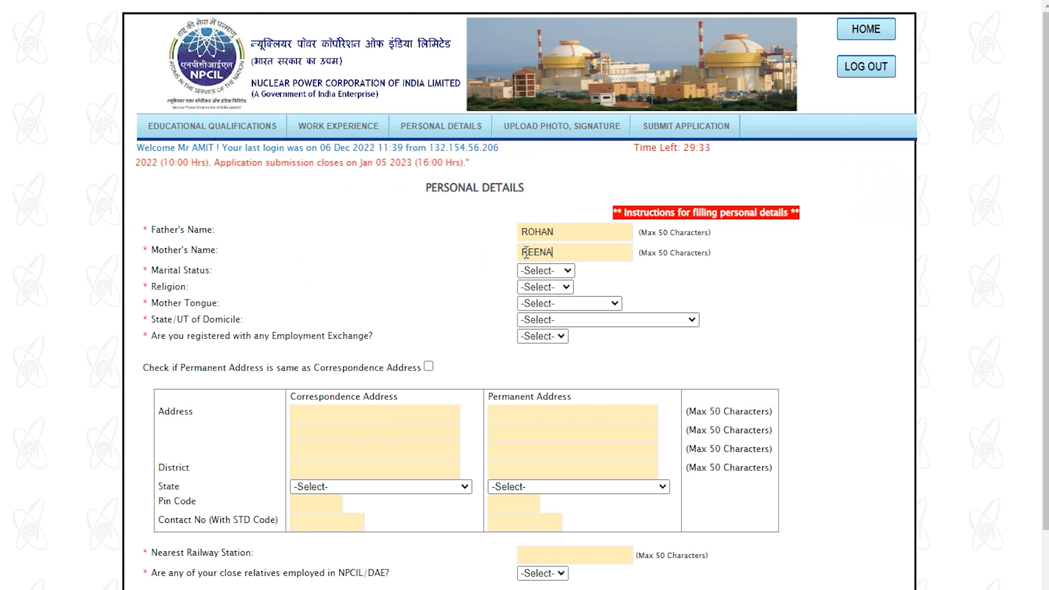
Step: Set marital status to Single, religion to Hindu, and mother tongue to Hindi
{"action": "left_click", "coordinate": [538, 272]}
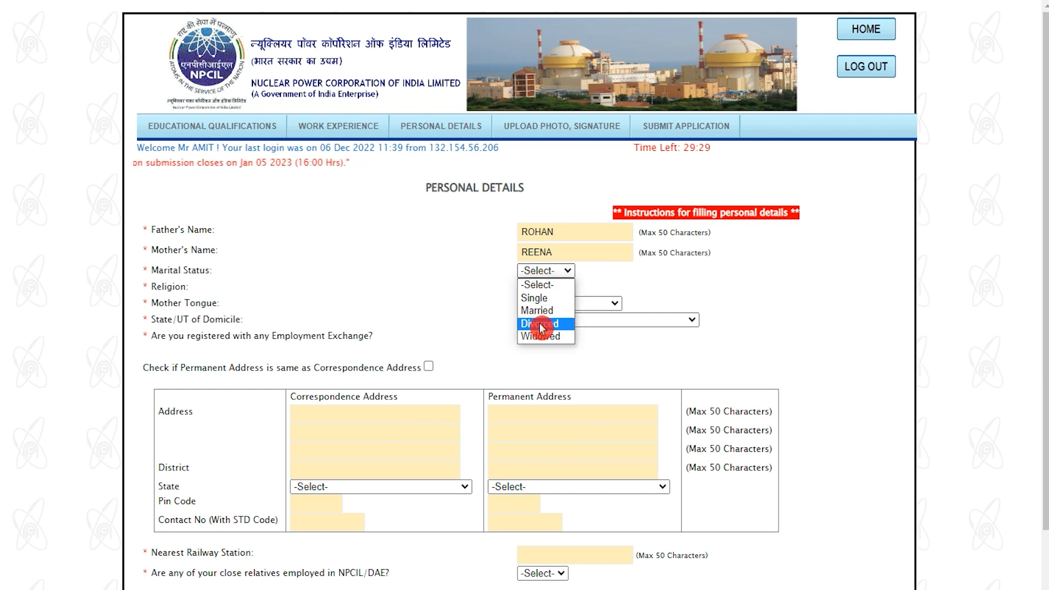
{"action": "left_click", "coordinate": [541, 302]}
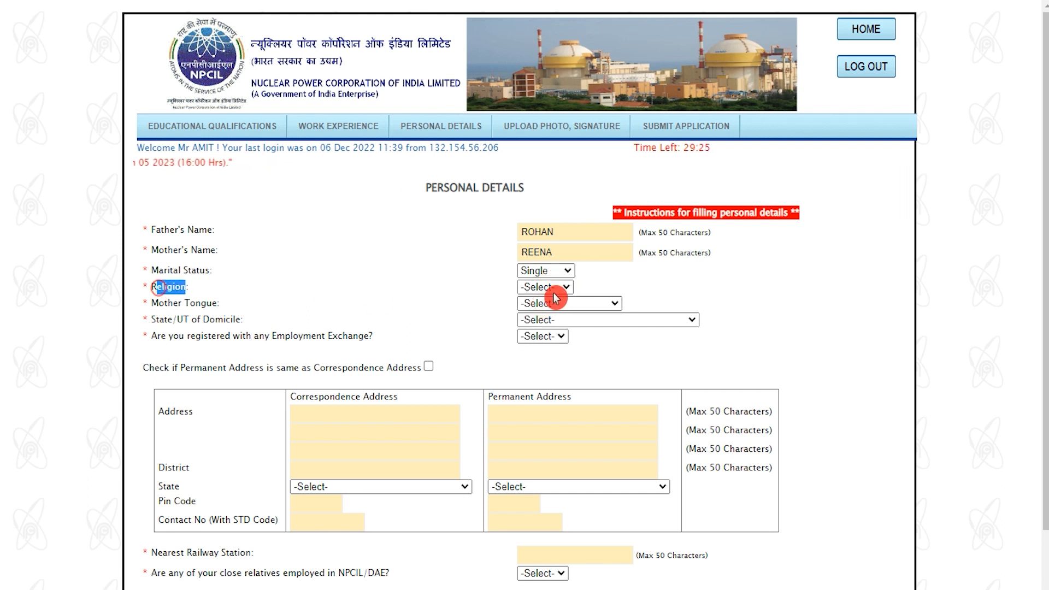
{"action": "left_click", "coordinate": [546, 287]}
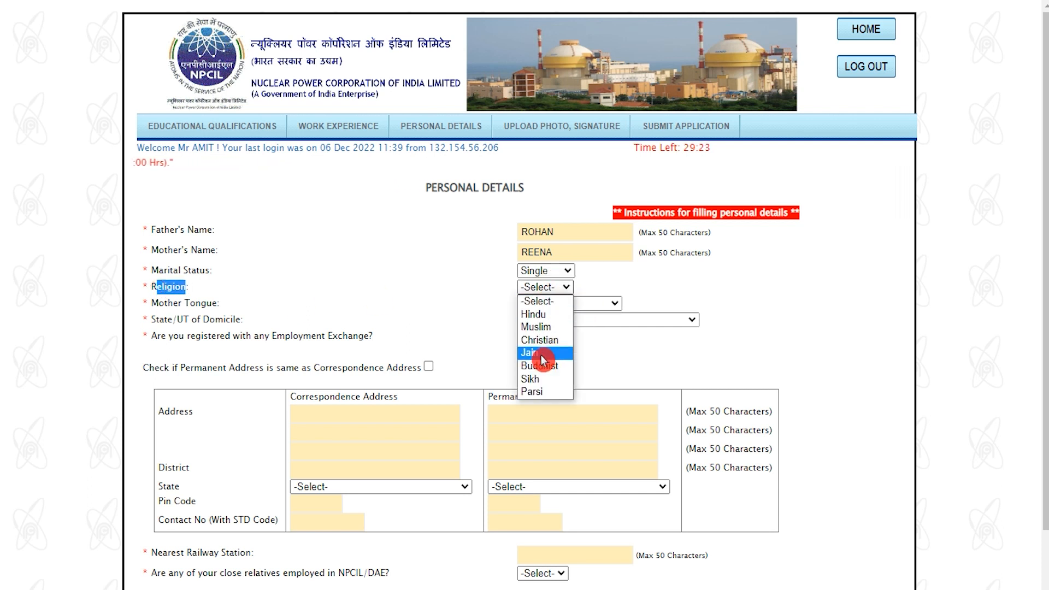
{"action": "left_click", "coordinate": [536, 315]}
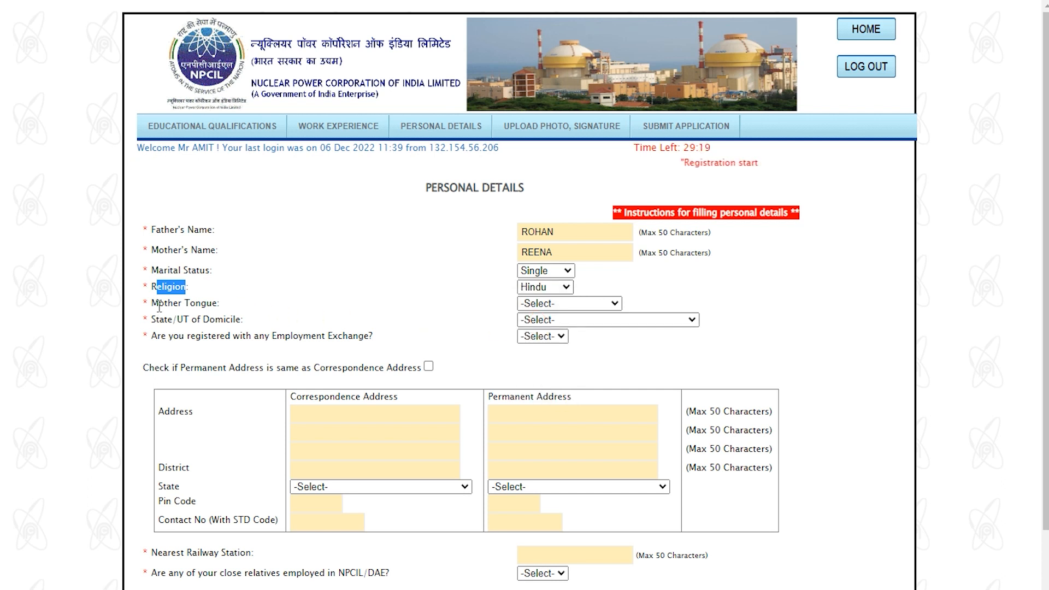
{"action": "left_click_drag", "start_coordinate": [159, 305], "coordinate": [201, 305]}
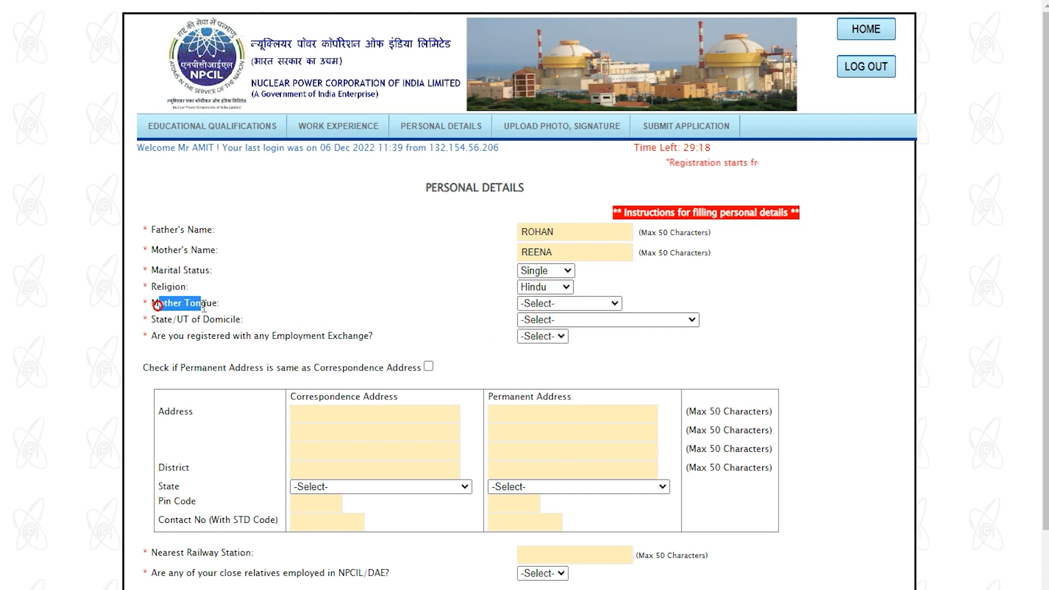
{"action": "left_click", "coordinate": [555, 307]}
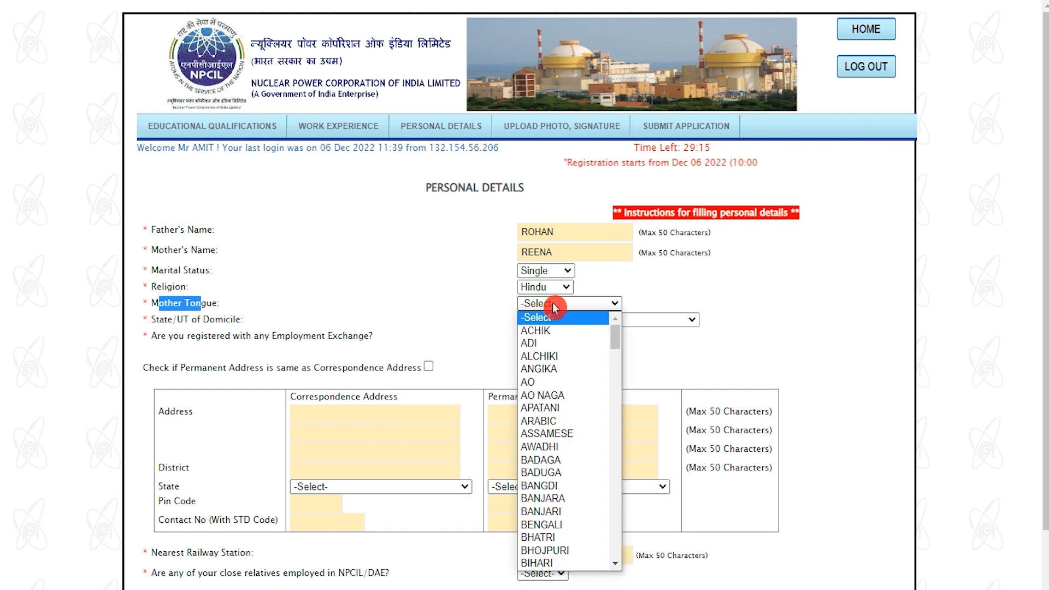
{"action": "scroll", "coordinate": [562, 437], "scroll_direction": "down", "scroll_amount": 20}
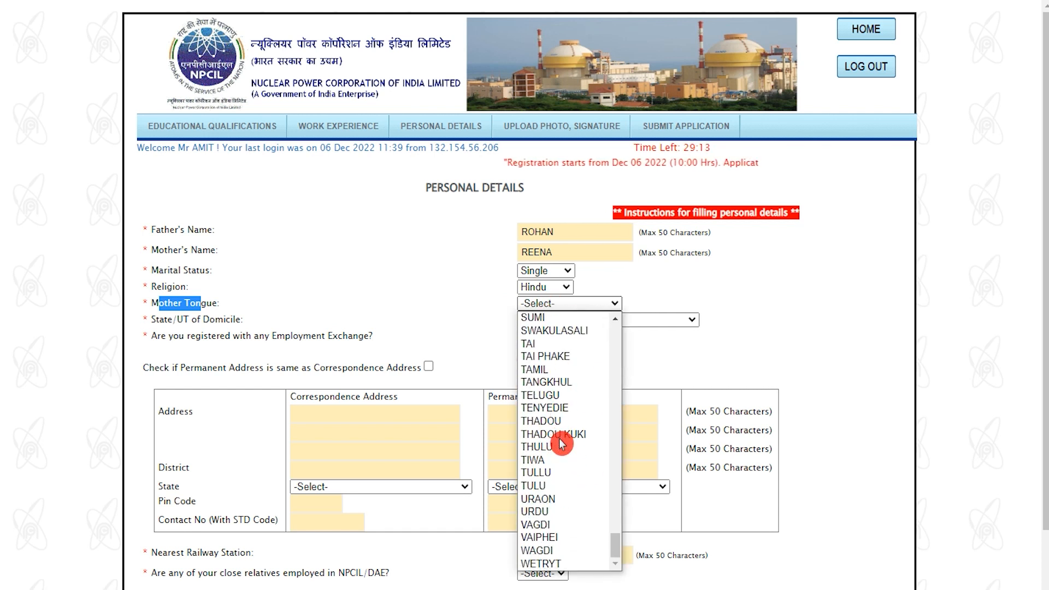
{"action": "type", "text": "hi"}
Step: Choose UTTAR PRADESH as state of domicile and NO for employment exchange registration
{"action": "left_click_drag", "start_coordinate": [162, 320], "coordinate": [507, 328]}
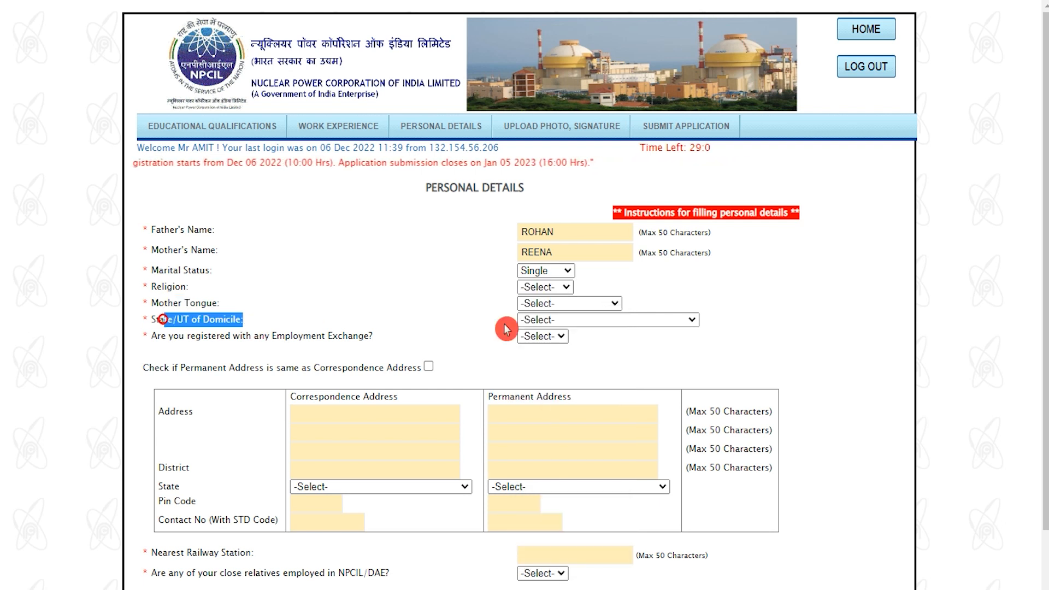
{"action": "left_click", "coordinate": [564, 320]}
{"action": "scroll", "coordinate": [565, 437], "scroll_direction": "down", "scroll_amount": 6}
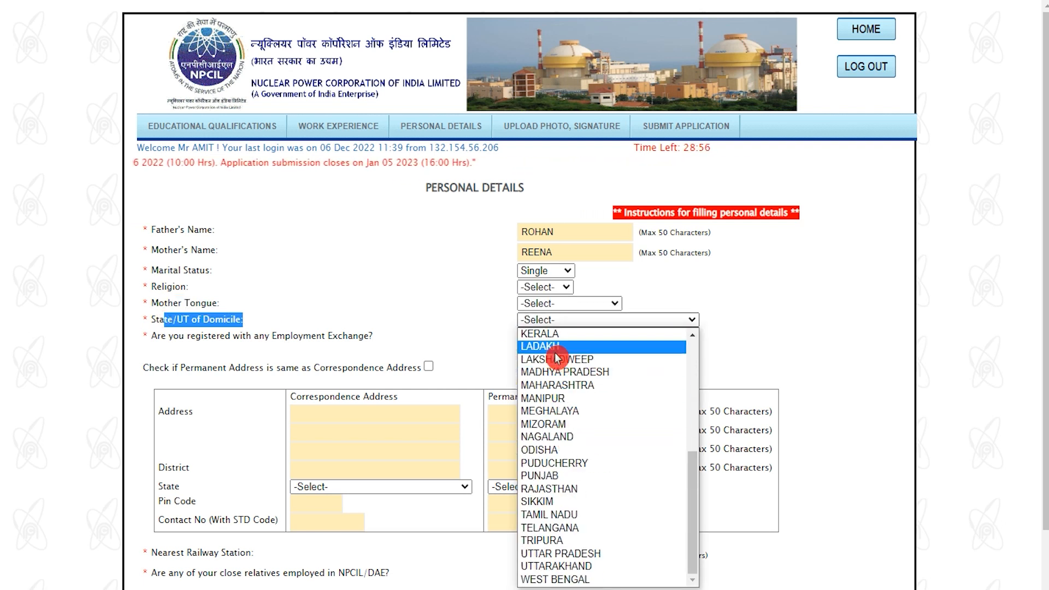
{"action": "left_click", "coordinate": [559, 555]}
{"action": "left_click_drag", "start_coordinate": [180, 336], "coordinate": [357, 335]}
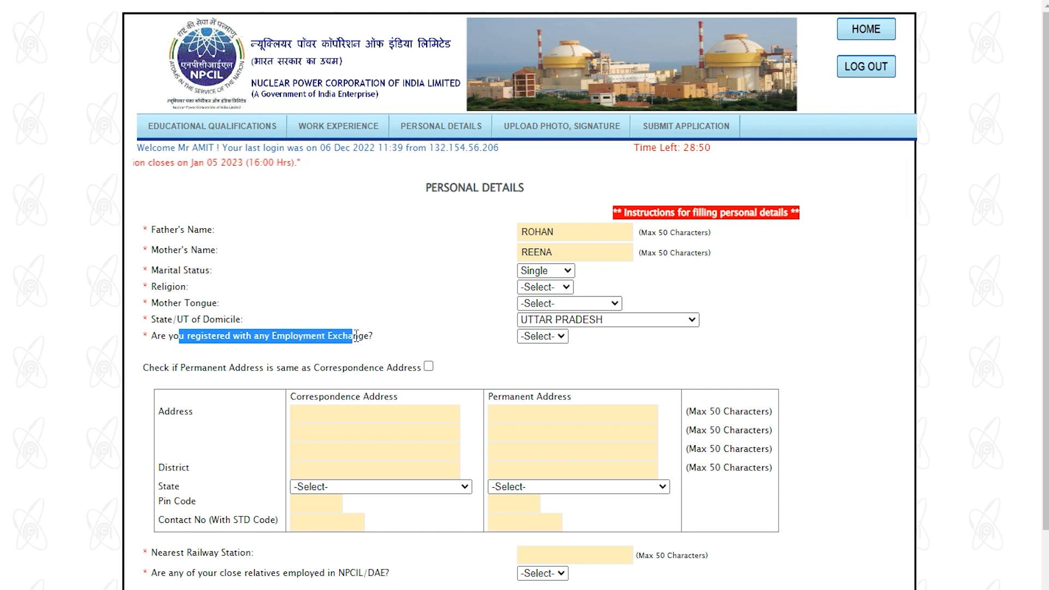
{"action": "left_click", "coordinate": [544, 336]}
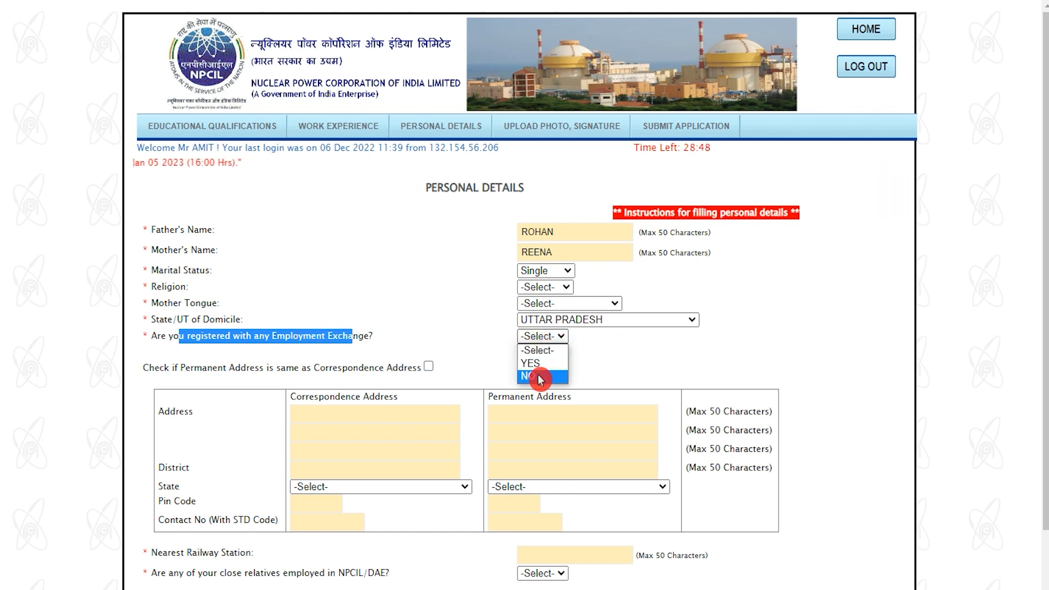
{"action": "left_click", "coordinate": [539, 377]}
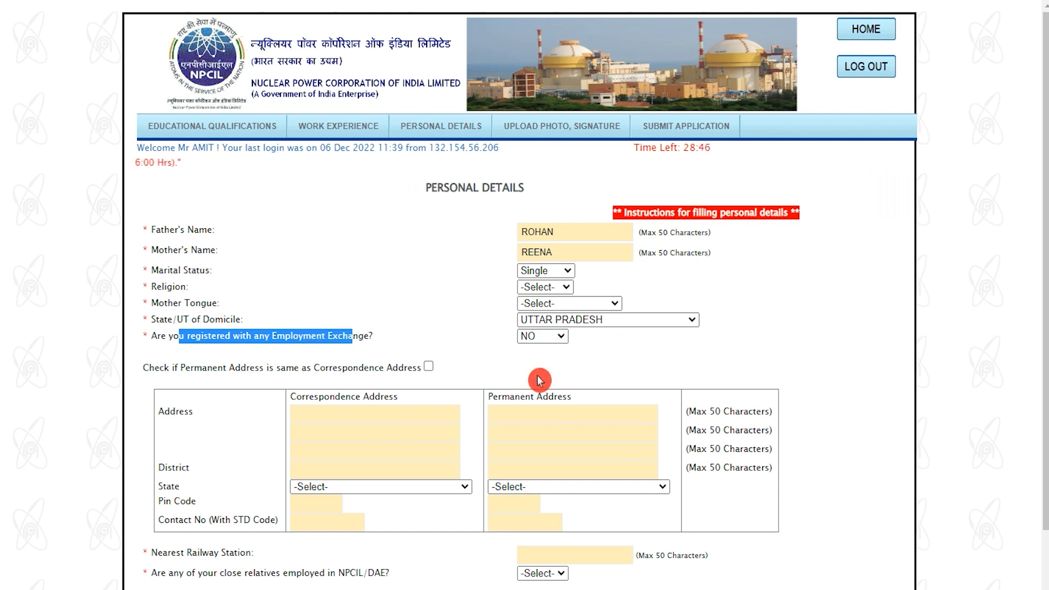
{"action": "left_click_drag", "start_coordinate": [291, 397], "coordinate": [386, 400]}
Step: Fill in the correspondence address and mark the permanent address as the same
{"action": "left_click", "coordinate": [367, 416]}
{"action": "type", "text": "H. NO. 10"}
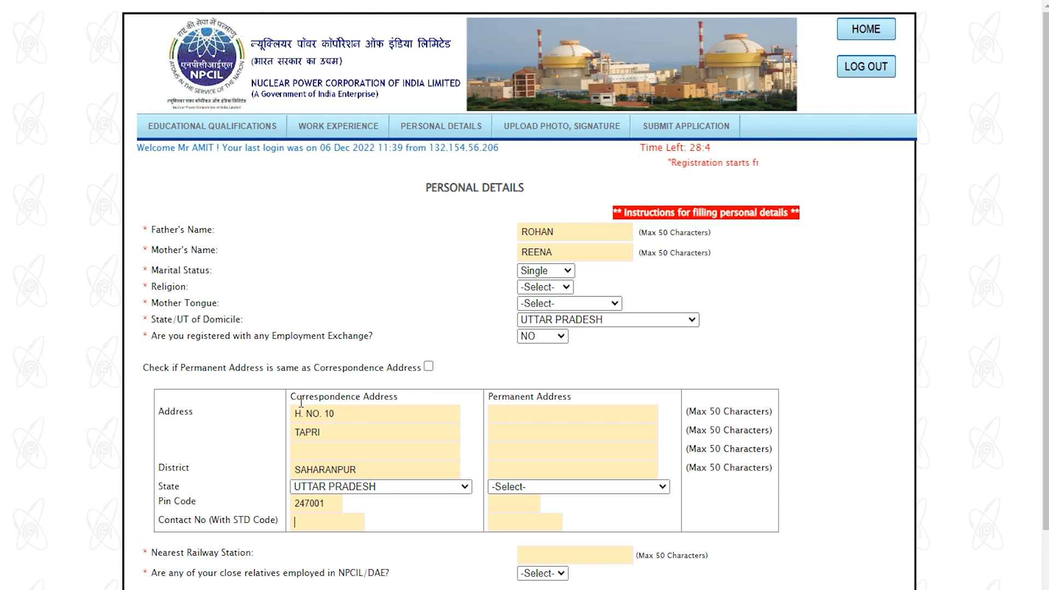
{"action": "left_click_drag", "start_coordinate": [300, 400], "coordinate": [346, 401]}
{"action": "left_click_drag", "start_coordinate": [493, 398], "coordinate": [555, 401]}
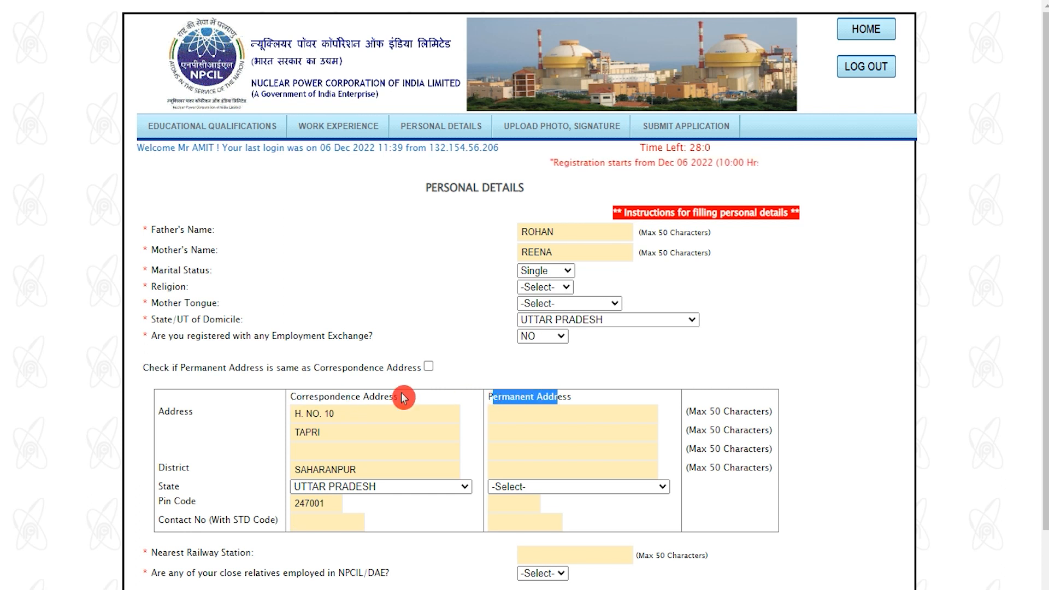
{"action": "left_click_drag", "start_coordinate": [201, 366], "coordinate": [244, 364]}
{"action": "left_click_drag", "start_coordinate": [315, 374], "coordinate": [368, 372]}
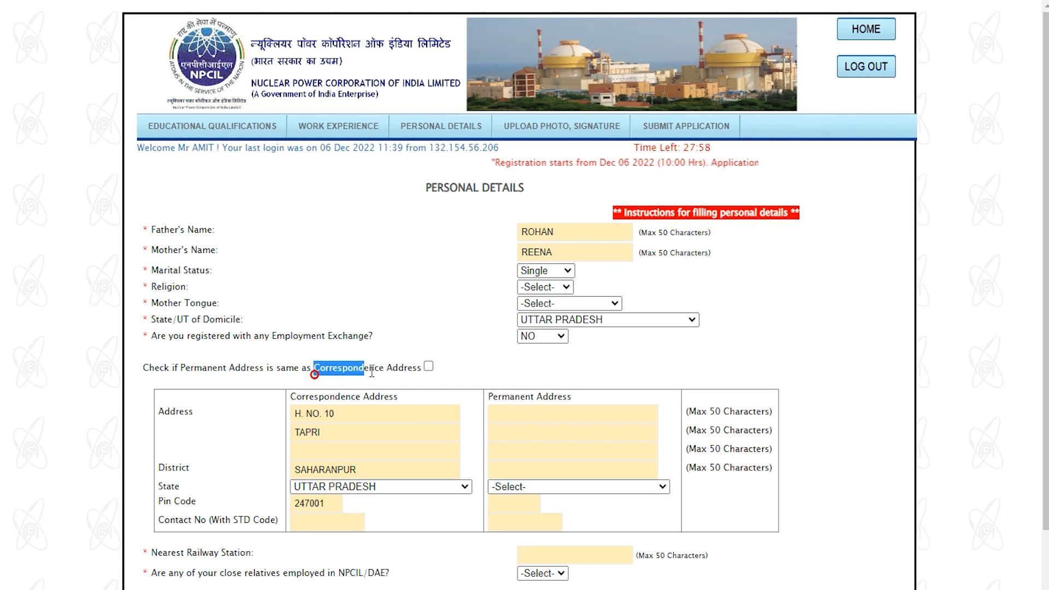
{"action": "left_click", "coordinate": [429, 368]}
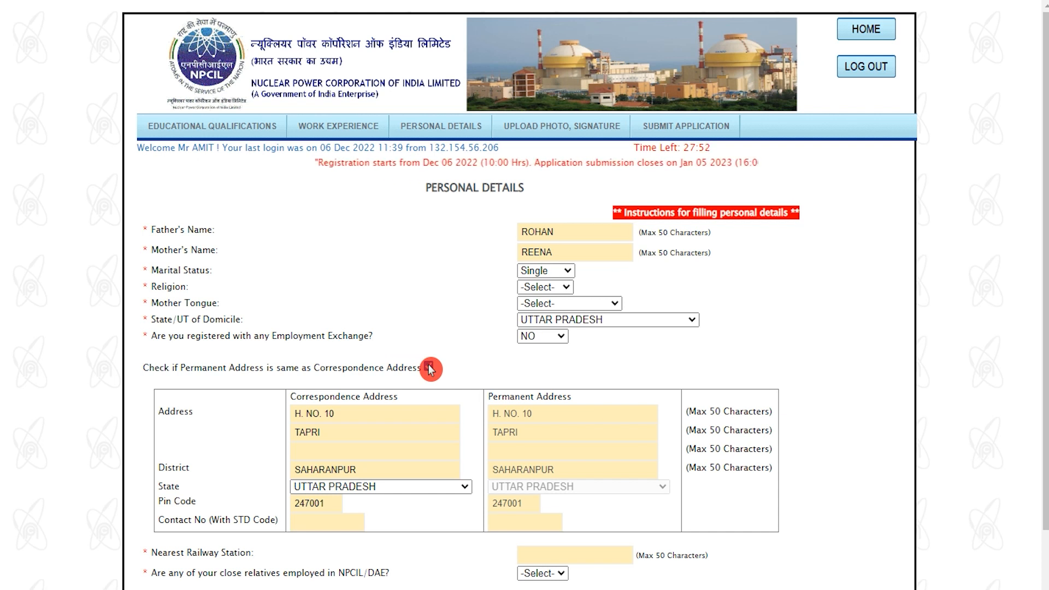
Step: Enter nearest railway station Tapri, answer NO to relatives at NPCIL/DAE, and save
{"action": "scroll", "coordinate": [534, 471], "scroll_direction": "down", "scroll_amount": 2}
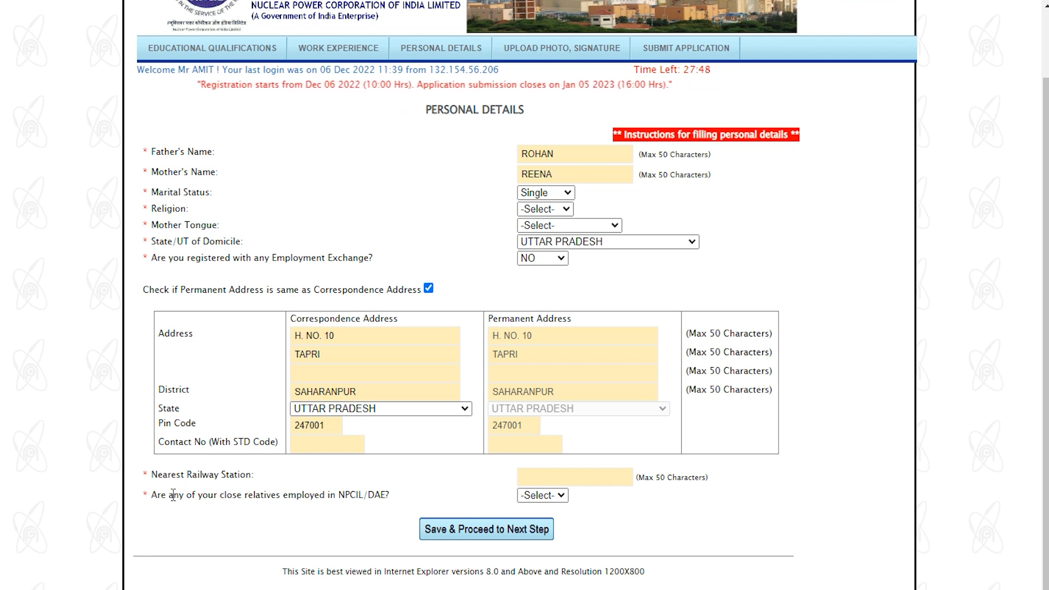
{"action": "left_click_drag", "start_coordinate": [168, 495], "coordinate": [383, 495]}
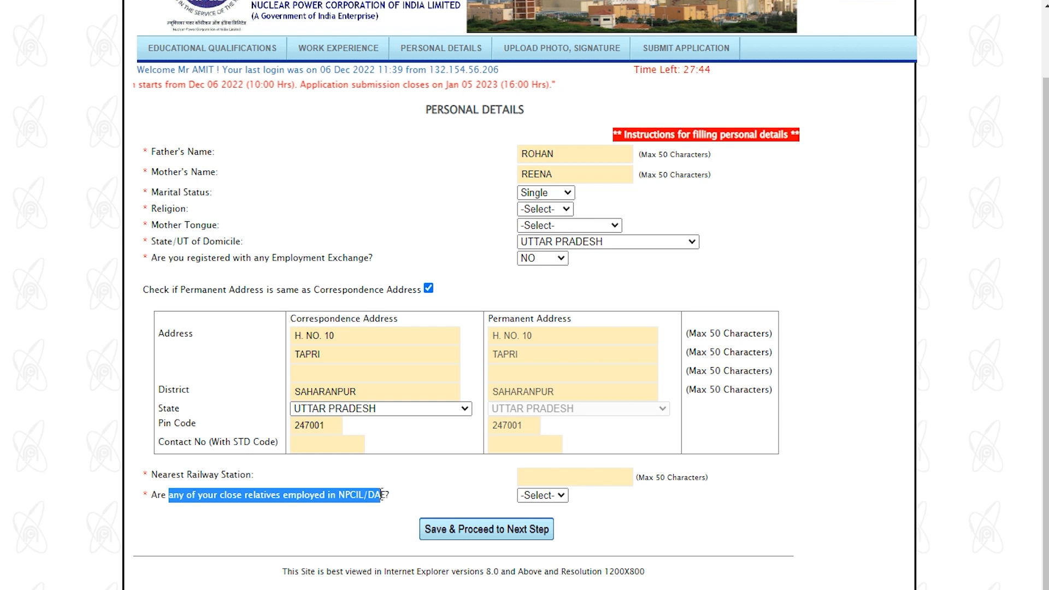
{"action": "left_click", "coordinate": [567, 496]}
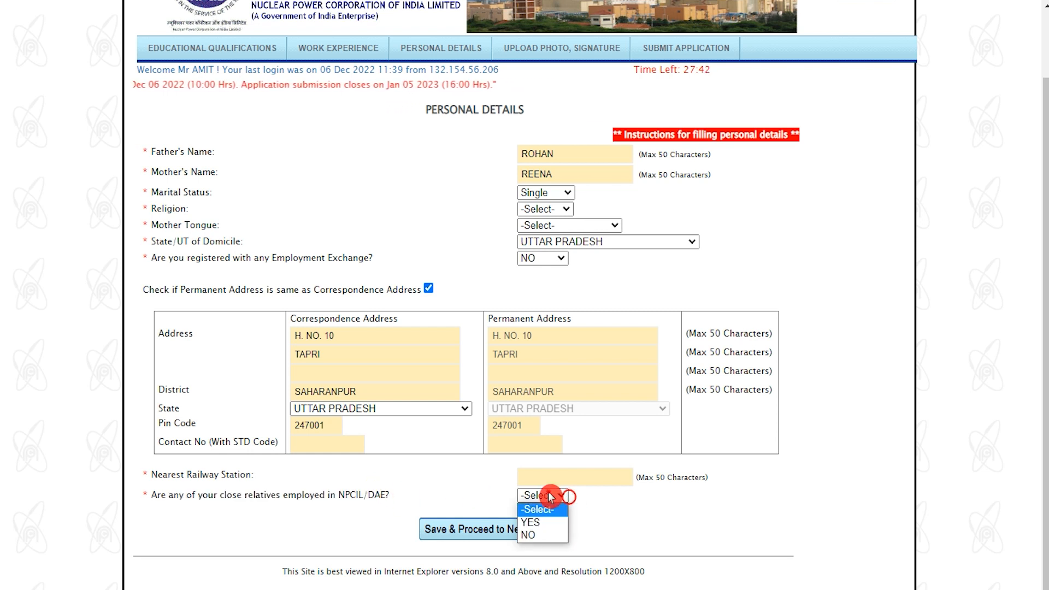
{"action": "left_click", "coordinate": [542, 534]}
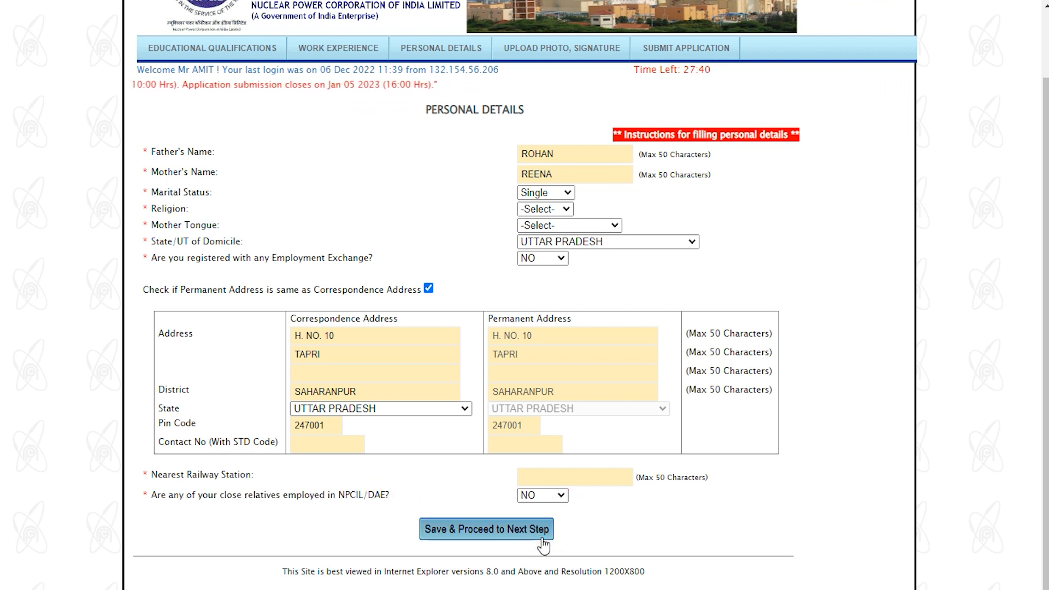
{"action": "left_click", "coordinate": [217, 469]}
{"action": "left_click_drag", "start_coordinate": [166, 471], "coordinate": [213, 474]}
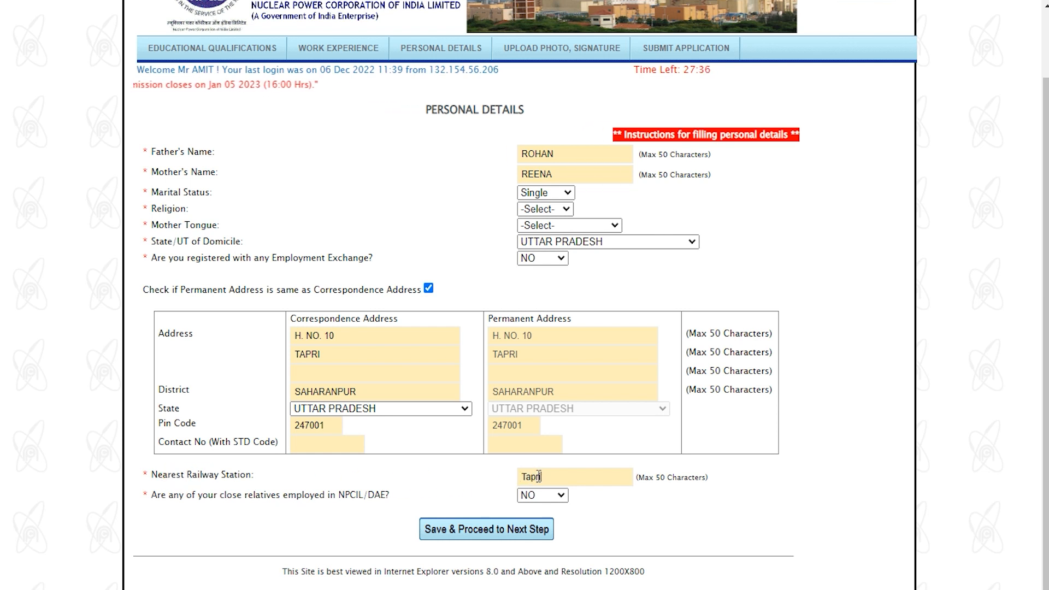
{"action": "scroll", "coordinate": [547, 529], "scroll_direction": "down", "scroll_amount": 1}
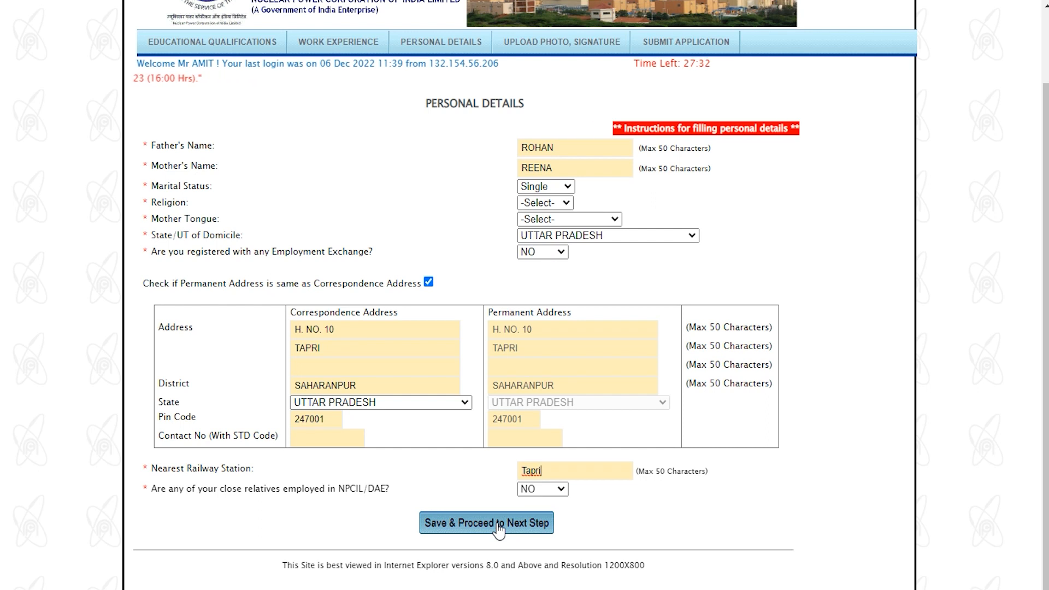
{"action": "left_click", "coordinate": [499, 525]}
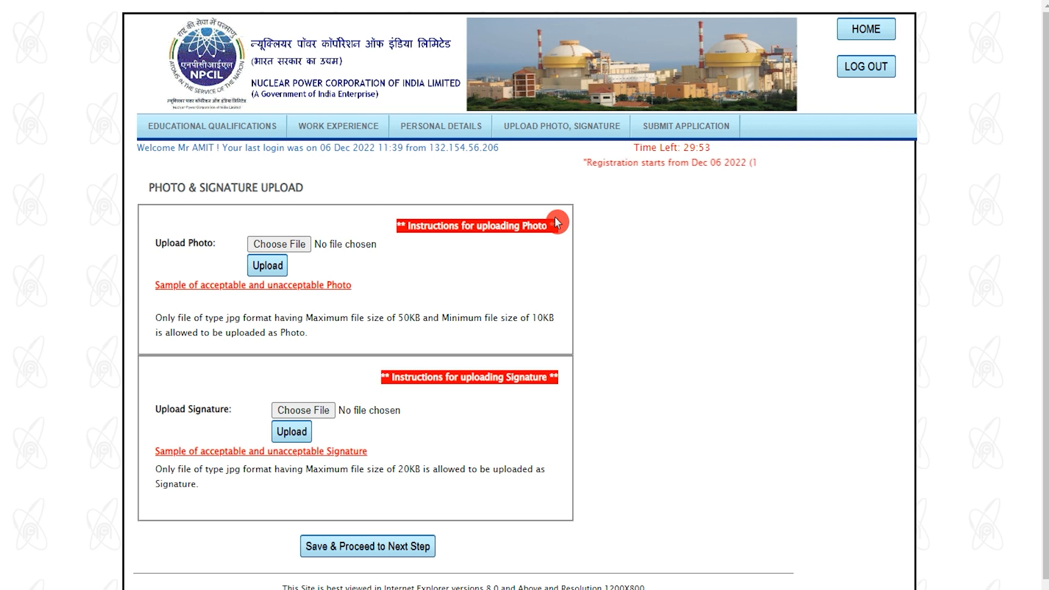
Step: Upload the photo and signature within the size limits and save, reaching the ST/TM CAT-II – Fitter summary
{"action": "left_click_drag", "start_coordinate": [165, 184], "coordinate": [282, 186]}
{"action": "left_click", "coordinate": [210, 312]}
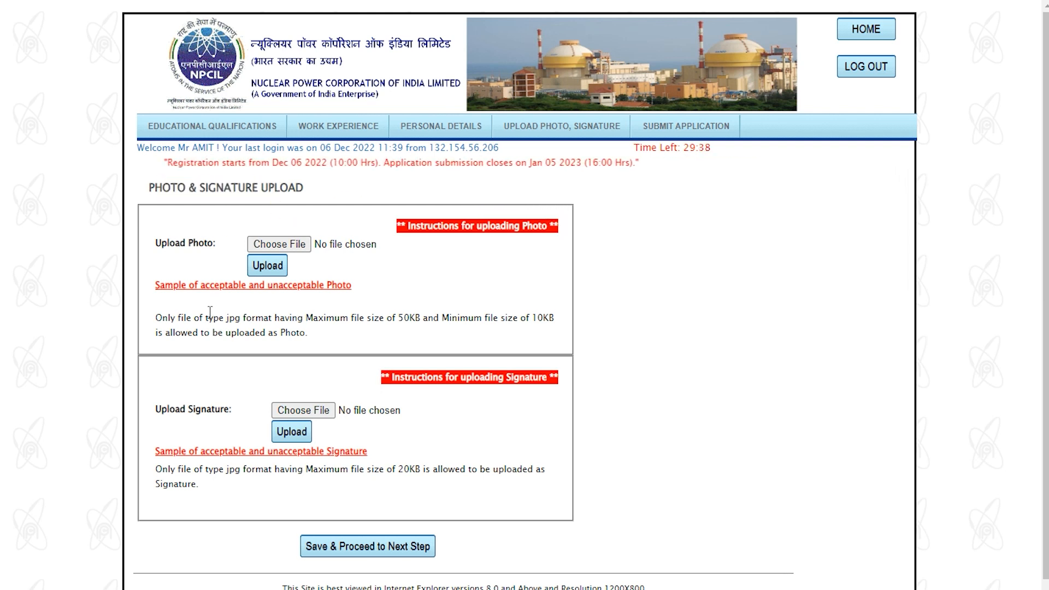
{"action": "left_click_drag", "start_coordinate": [200, 318], "coordinate": [465, 319]}
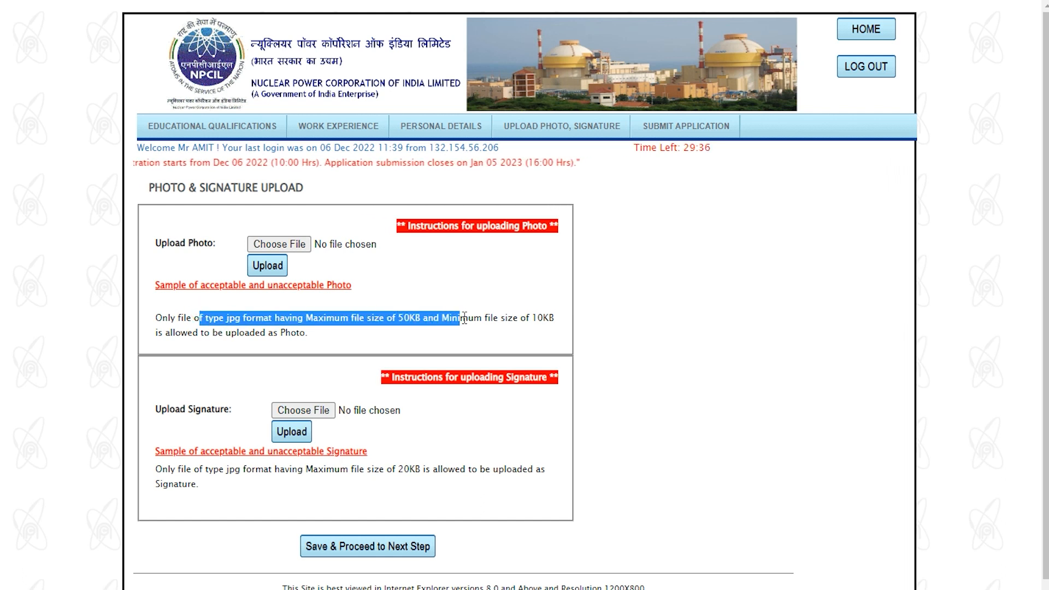
{"action": "left_click_drag", "start_coordinate": [162, 409], "coordinate": [212, 409]}
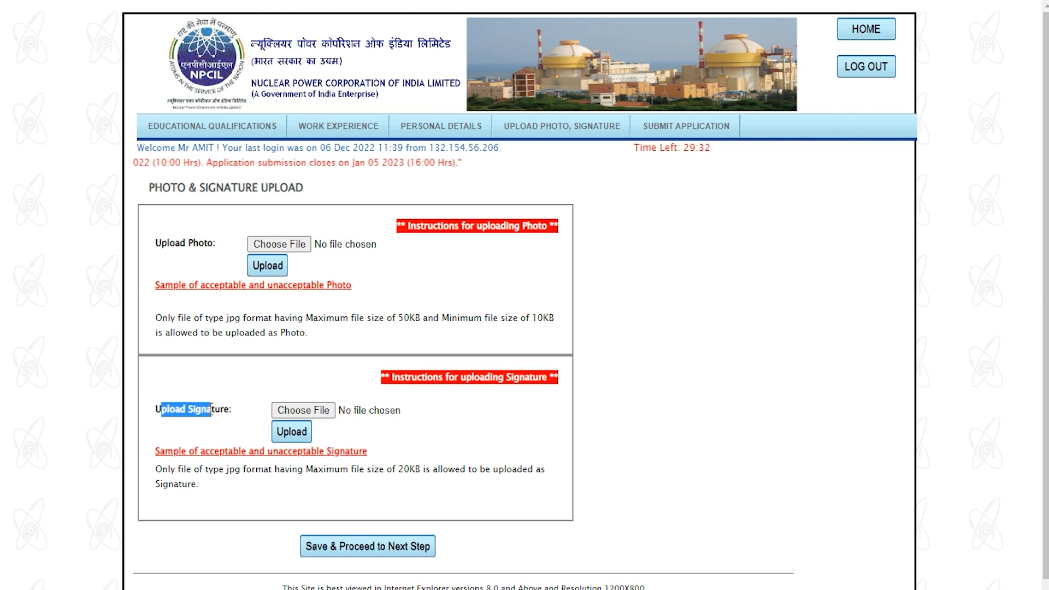
{"action": "left_click", "coordinate": [399, 469]}
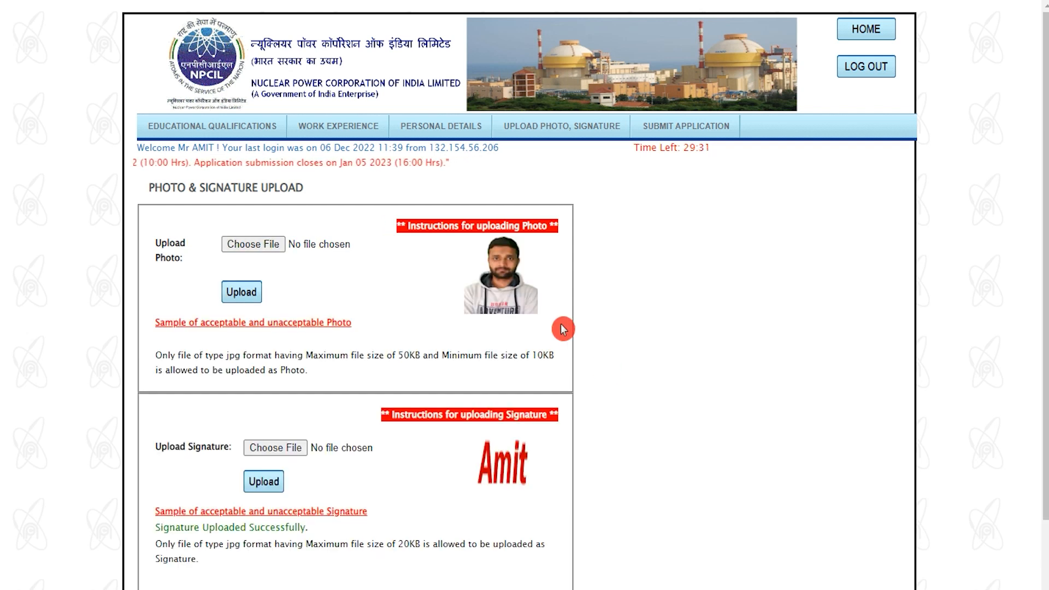
{"action": "scroll", "coordinate": [563, 329], "scroll_direction": "down", "scroll_amount": 2}
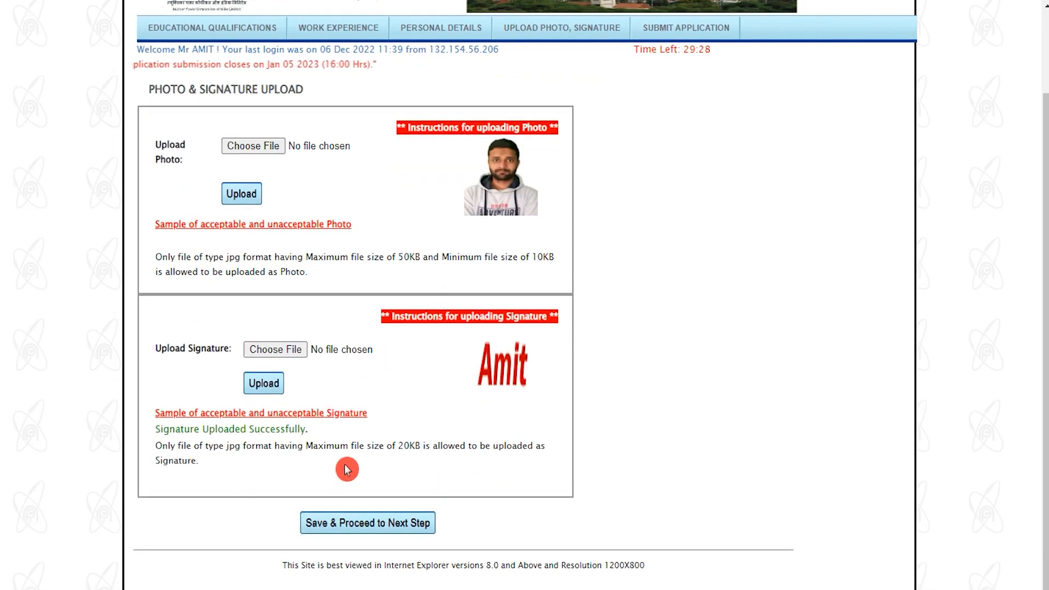
{"action": "left_click", "coordinate": [381, 524]}
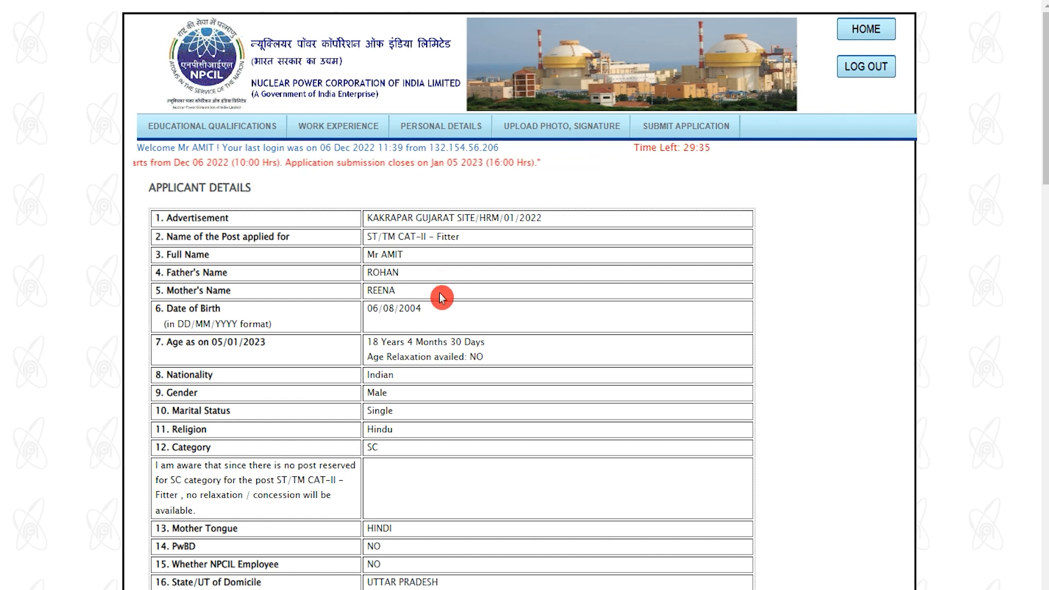
Step: Review the Applicant Details, submit the application, confirm, and acknowledge the submitted message
{"action": "scroll", "coordinate": [441, 300], "scroll_direction": "down", "scroll_amount": 3}
{"action": "scroll", "coordinate": [440, 311], "scroll_direction": "down", "scroll_amount": 15}
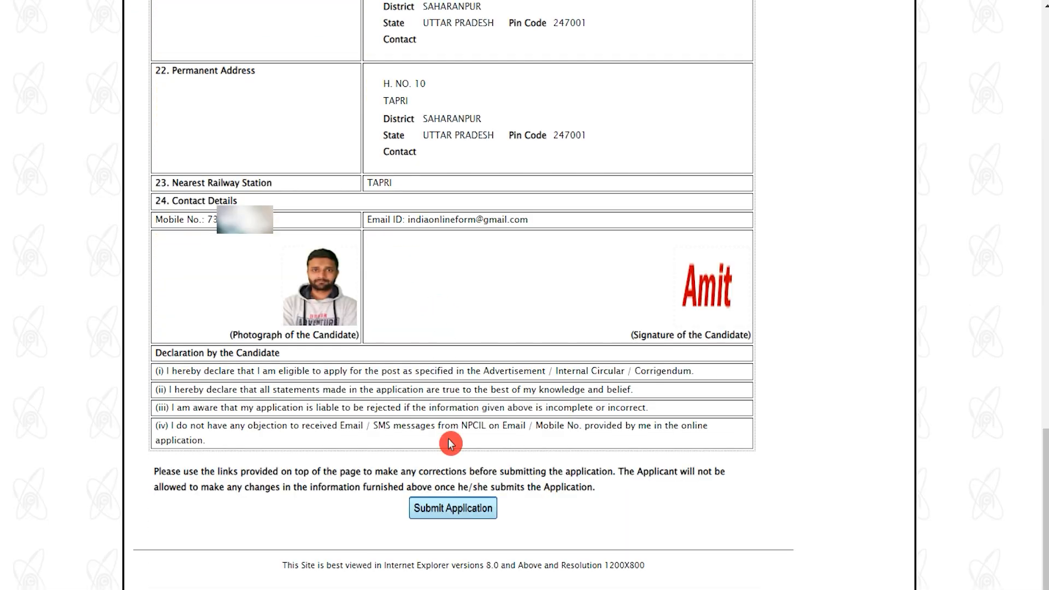
{"action": "left_click", "coordinate": [450, 511]}
{"action": "left_click", "coordinate": [572, 96]}
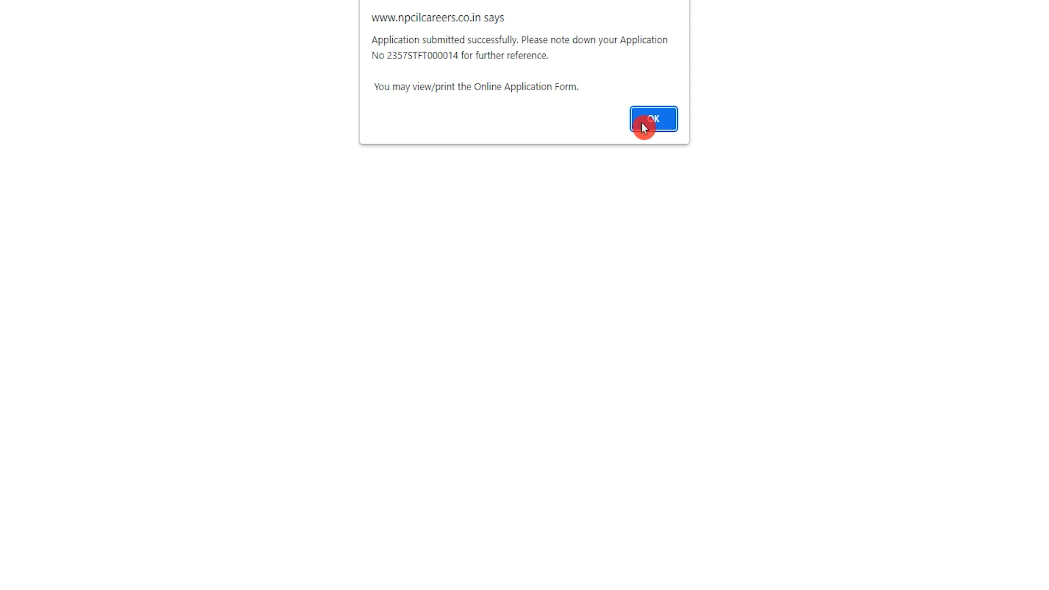
{"action": "left_click", "coordinate": [644, 128]}
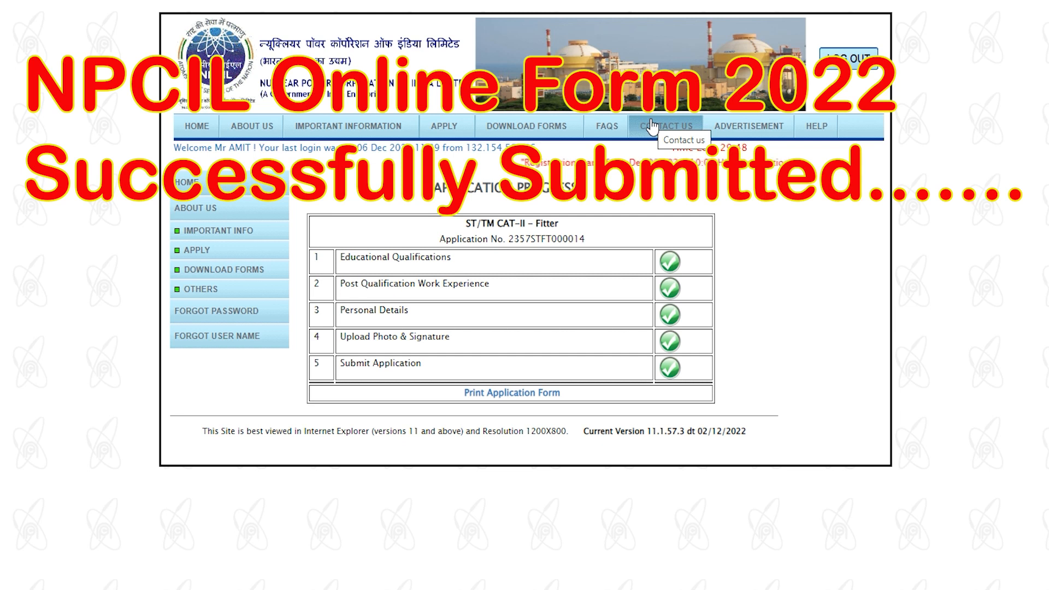
Step: Open Print Application Form from the Application Progress page
{"action": "left_click", "coordinate": [504, 392]}
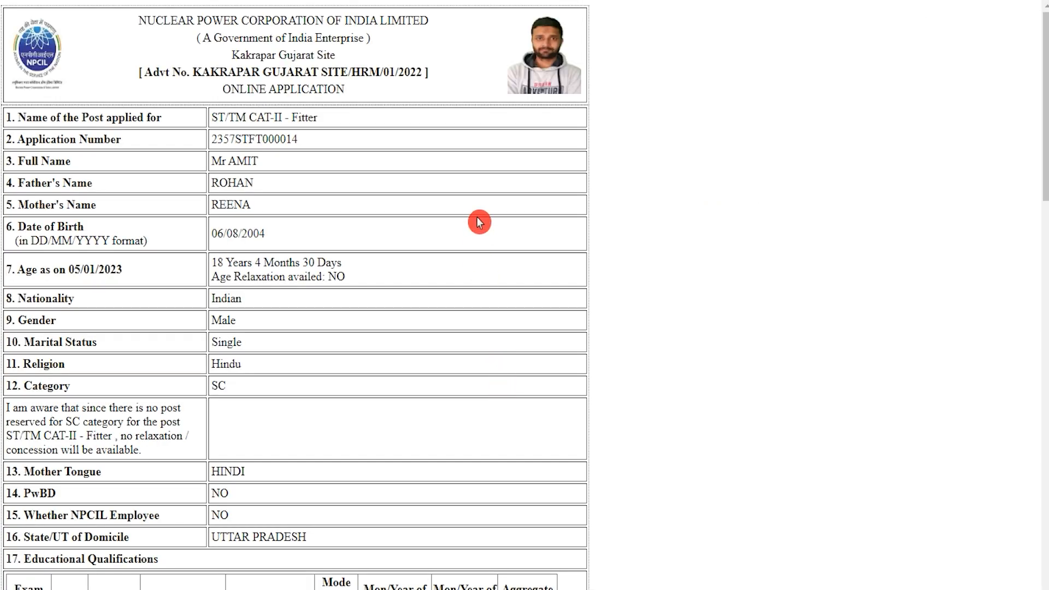